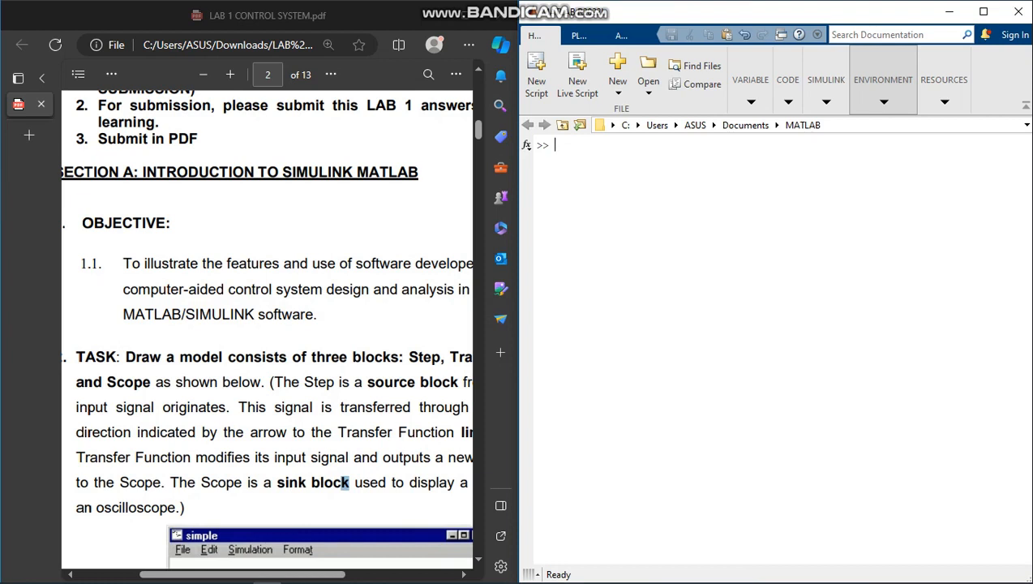
Launch Simulink from the MATLAB command prompt and create a blank model
text(simulink)
key(Return)
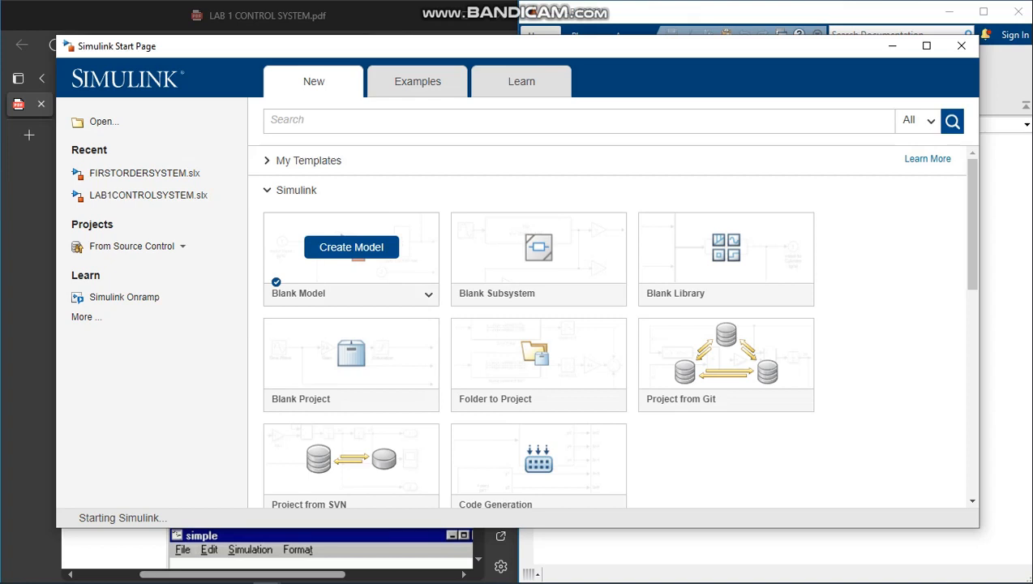
click(351, 247)
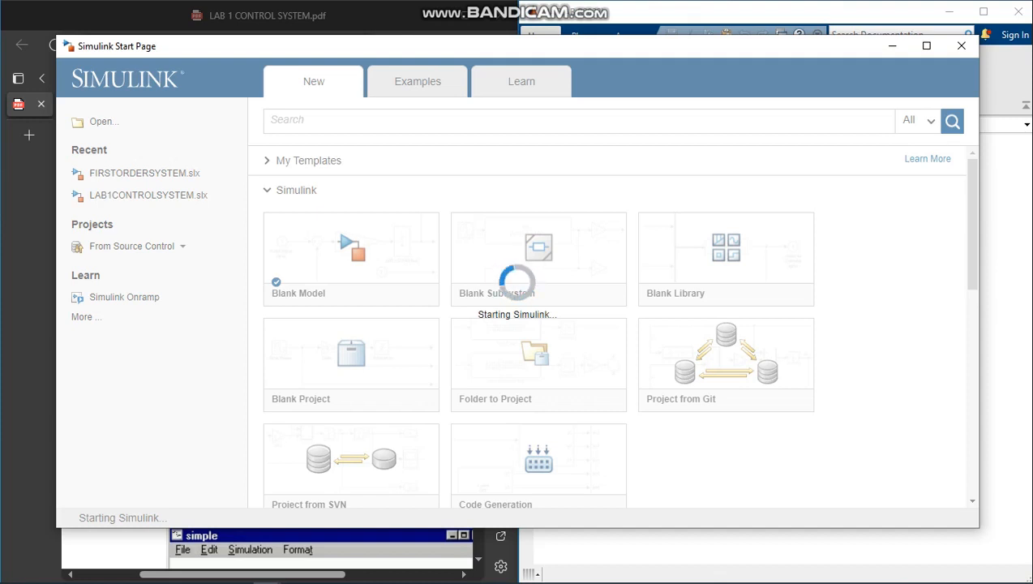
Switch to the lab sheet PDF and examine the task text and the example diagram of the three-block model
key(alt+Tab)
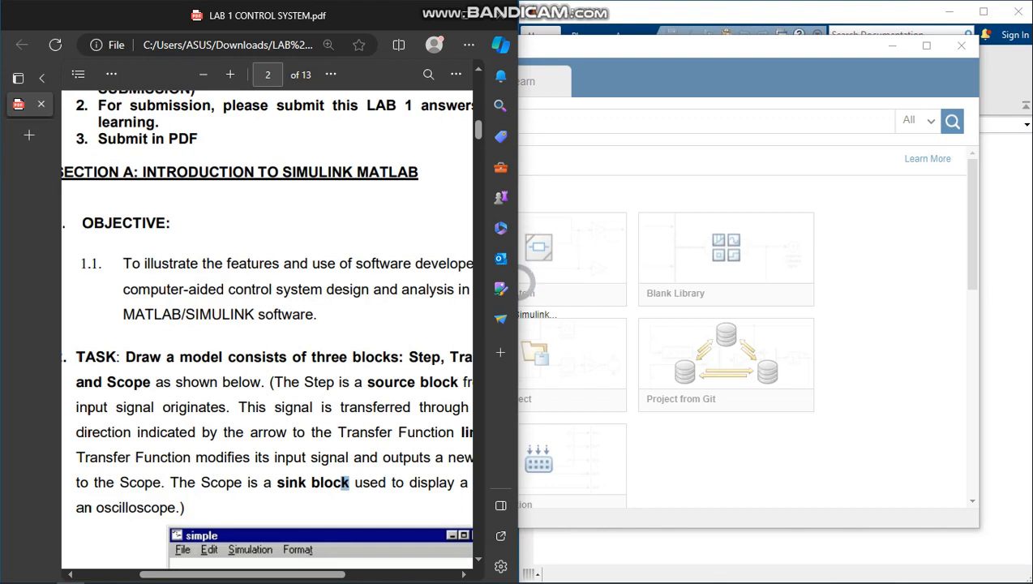
scroll(267, 325, down, 2)
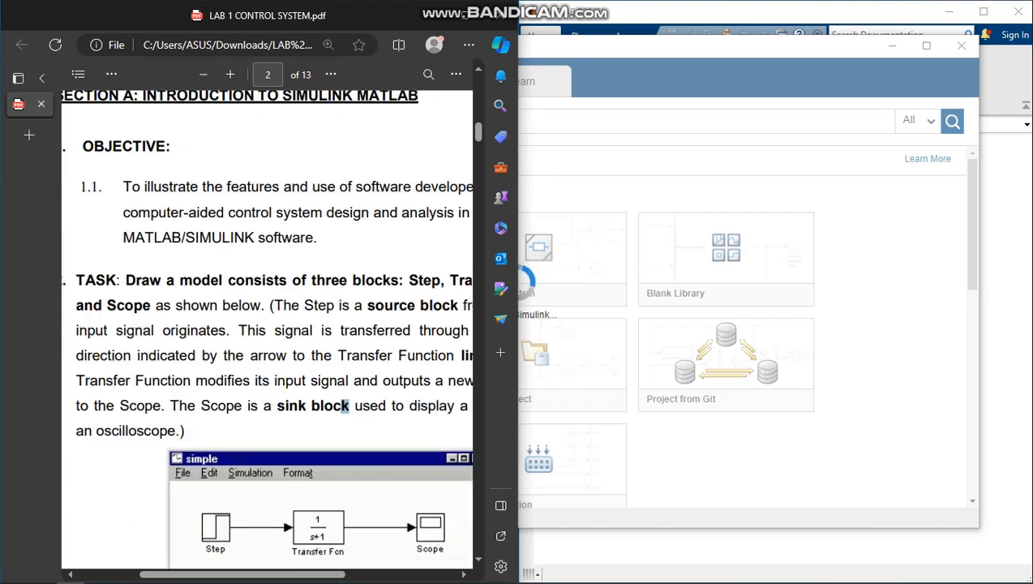
scroll(345, 406, left, 1)
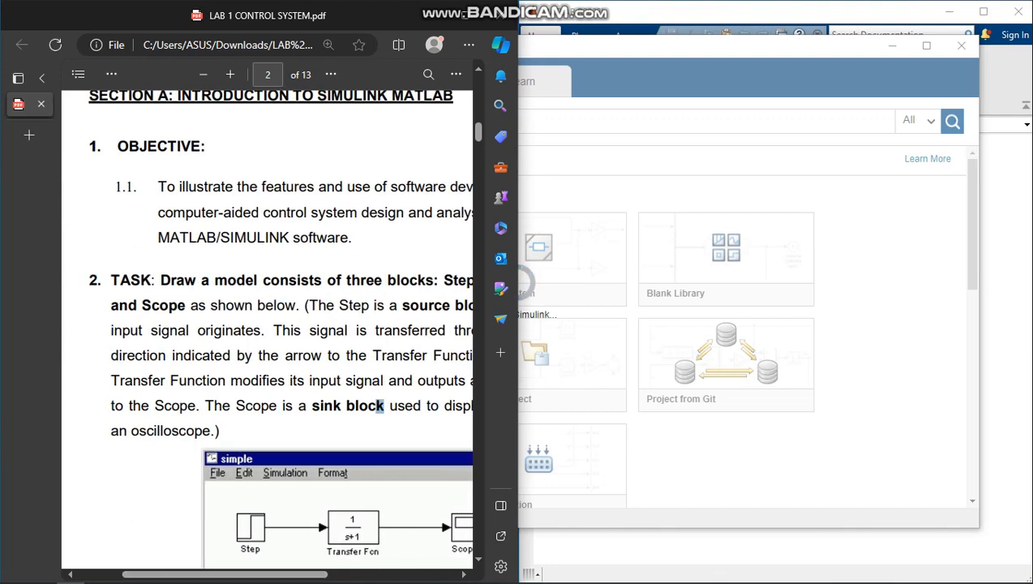
scroll(268, 325, right, 2)
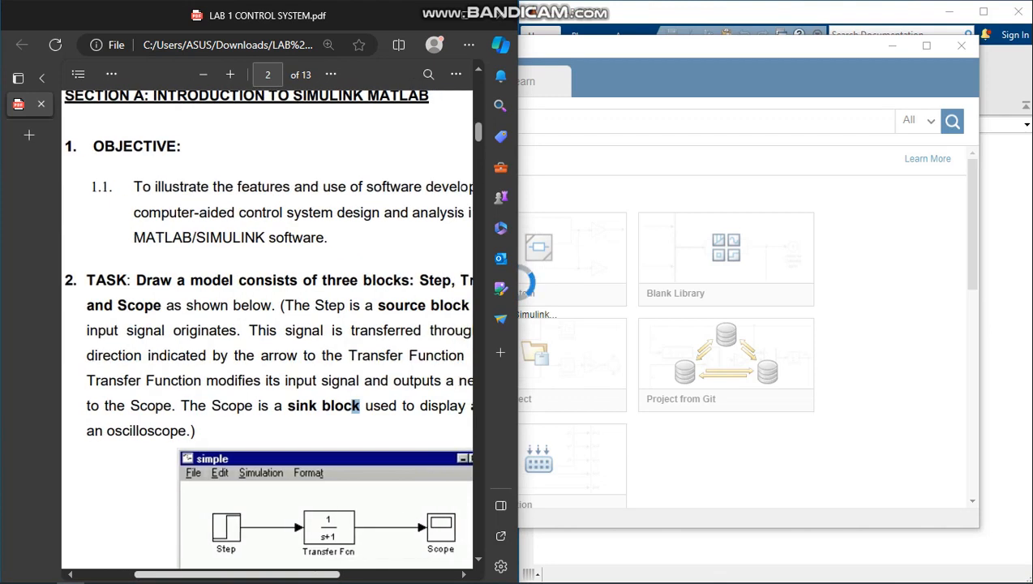
scroll(268, 324, right, 2)
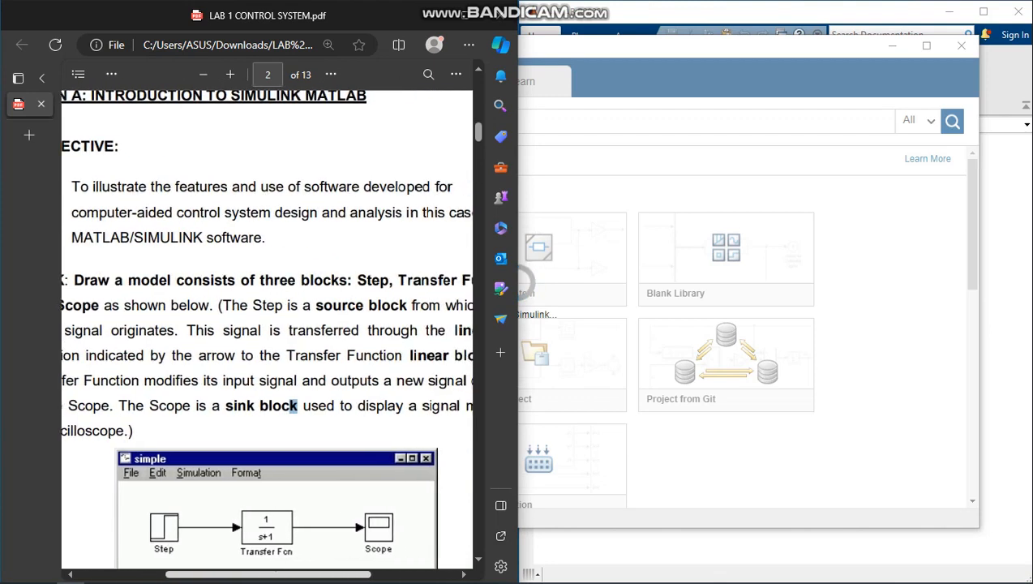
scroll(268, 325, right, 2)
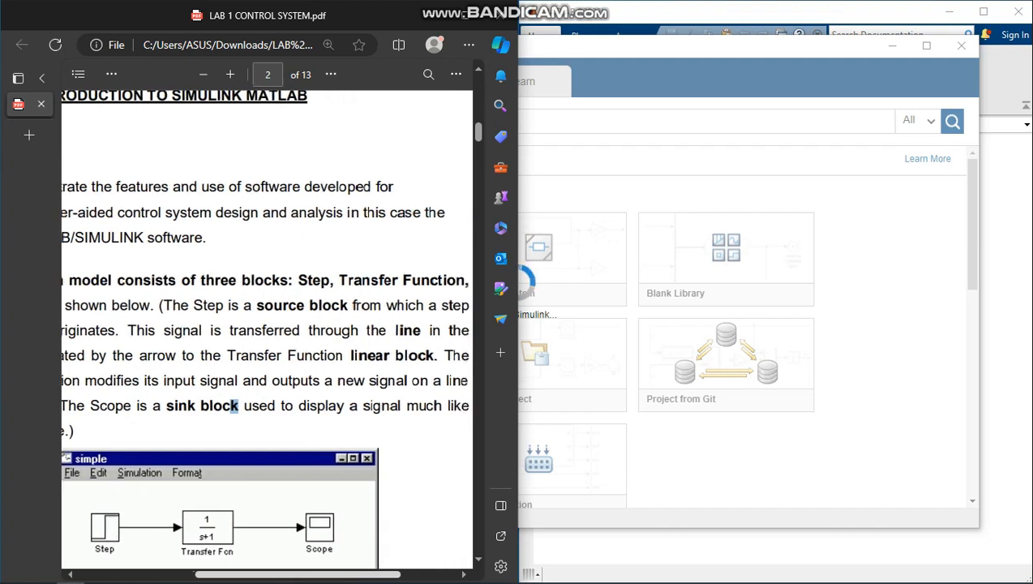
scroll(267, 324, left, 5)
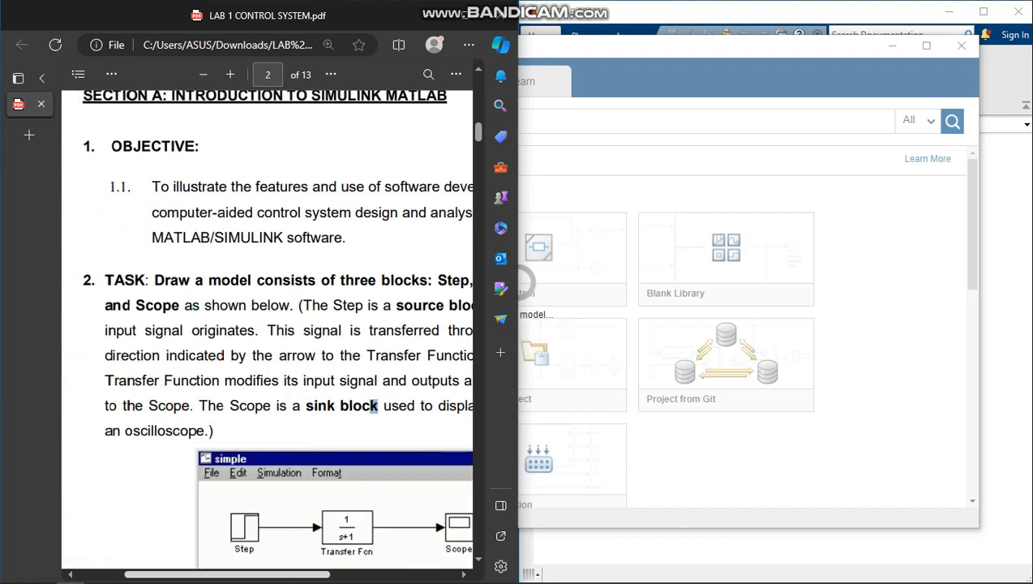
scroll(267, 324, right, 1)
scroll(268, 325, down, 1)
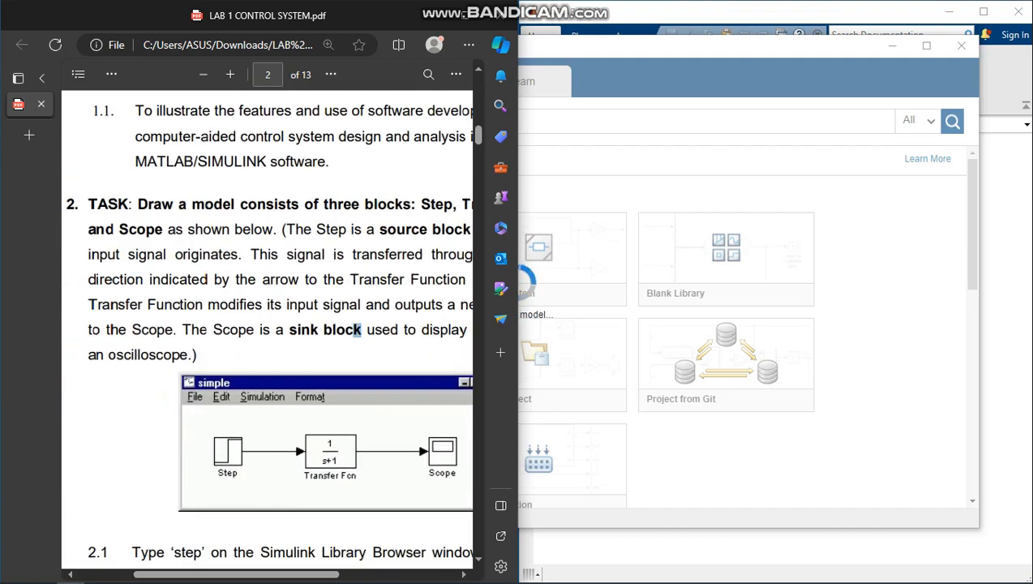
scroll(268, 324, down, 1)
scroll(268, 325, right, 2)
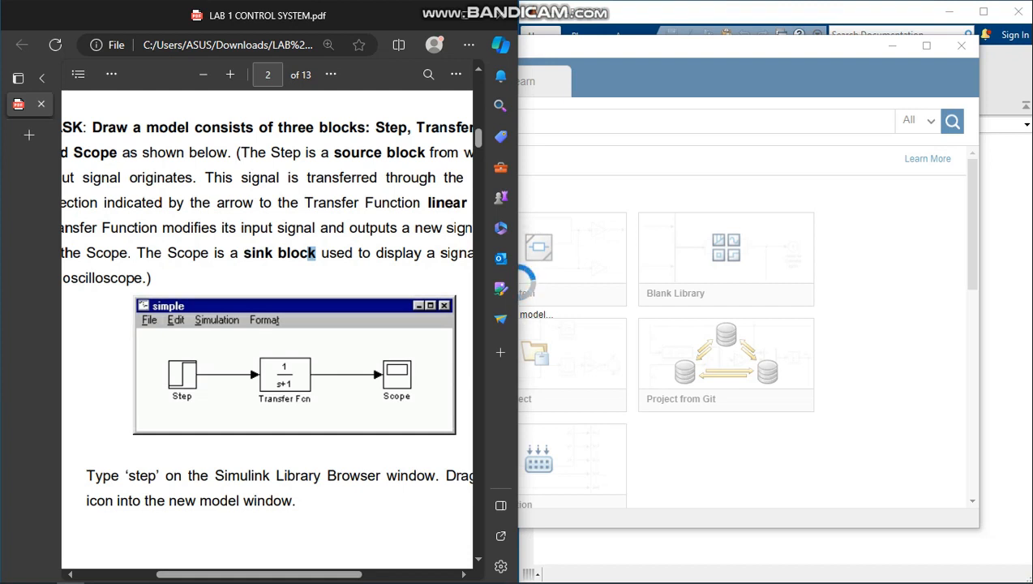
Return to the Simulink start page and tile its window beside the lab sheet
key(alt+Tab)
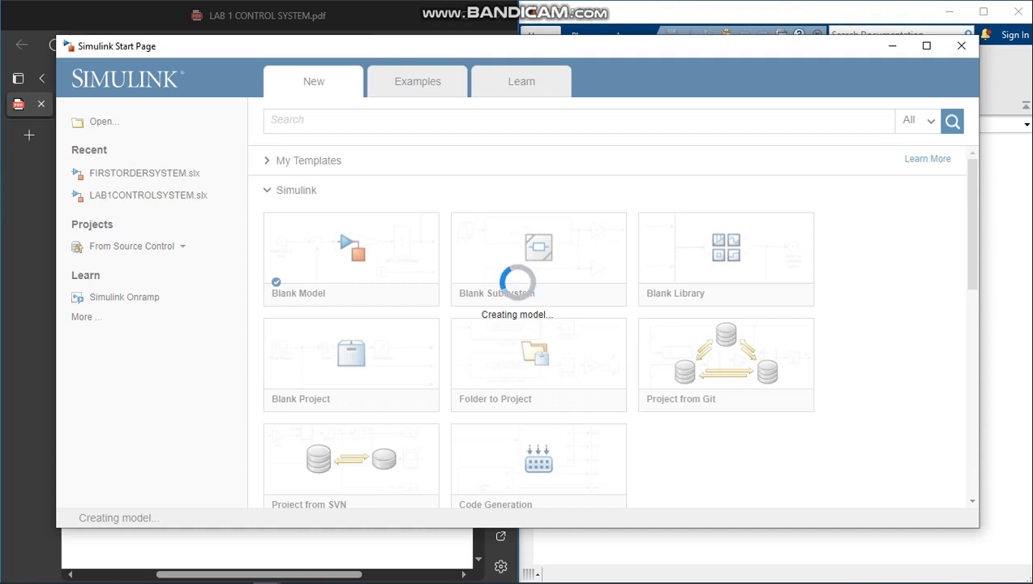
drag(1032, 82, 1032, 82)
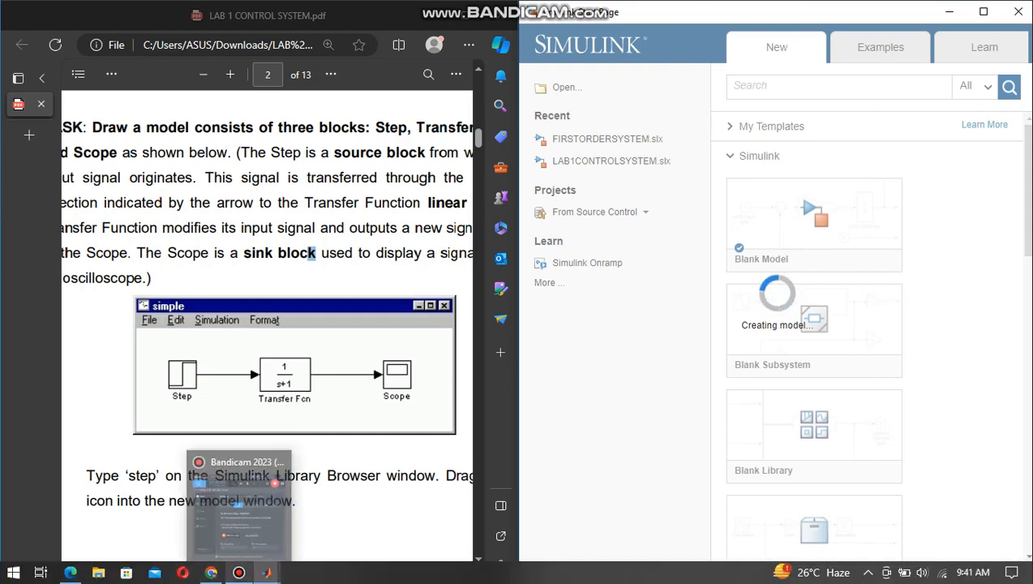
click(238, 573)
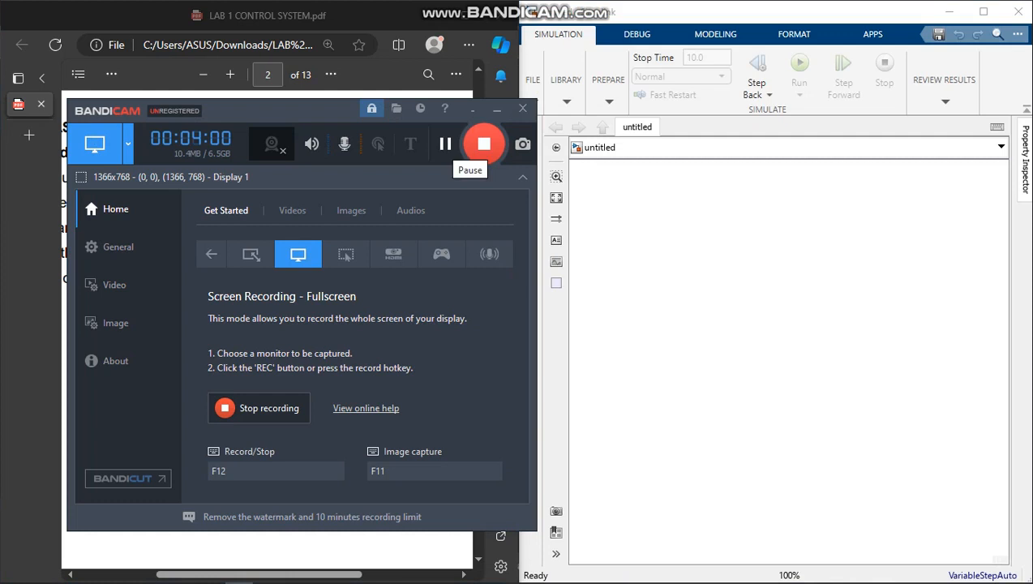
click(496, 108)
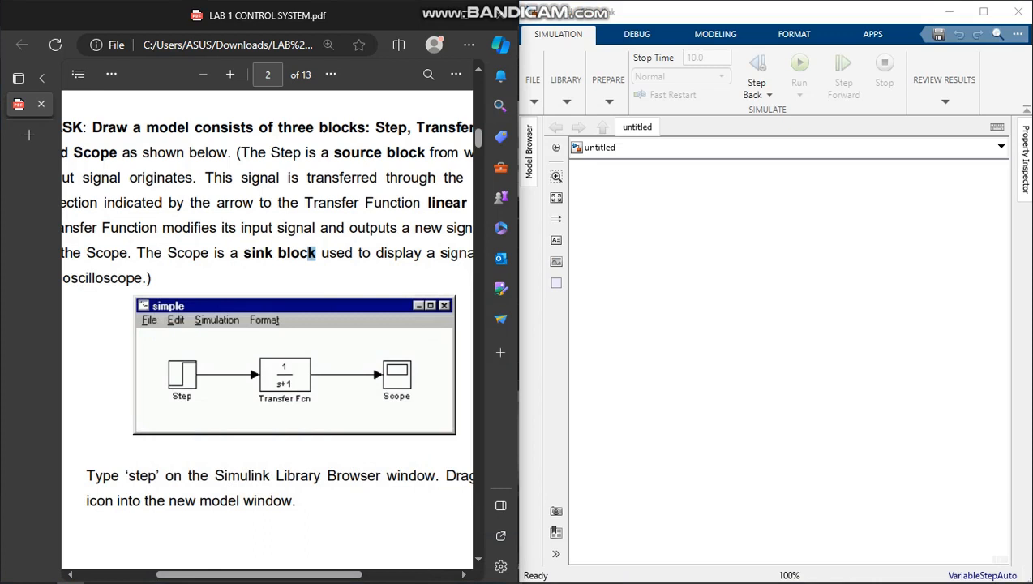
Add a Step source block to the empty model canvas
double_click(642, 217)
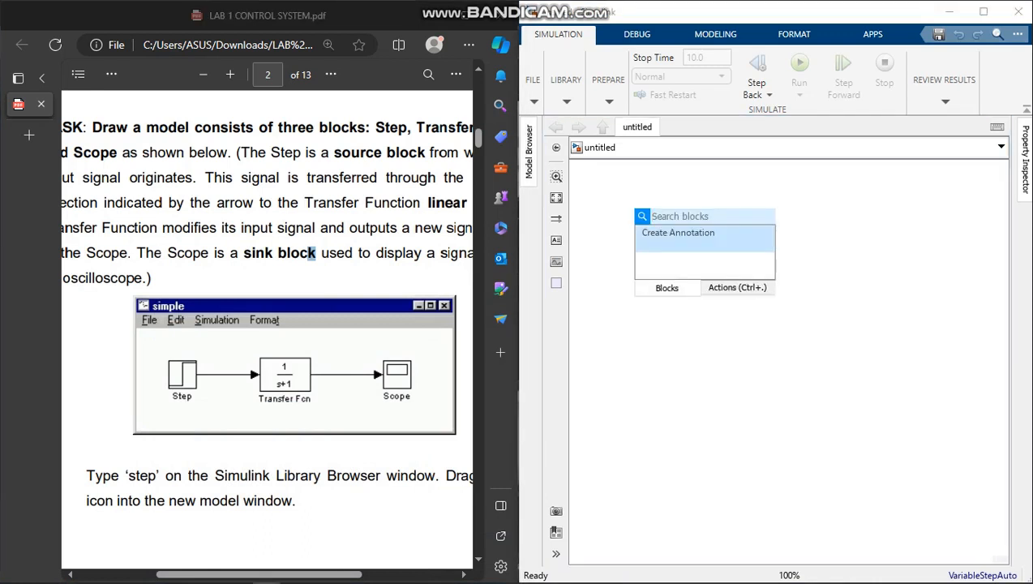
text(step)
key(Return)
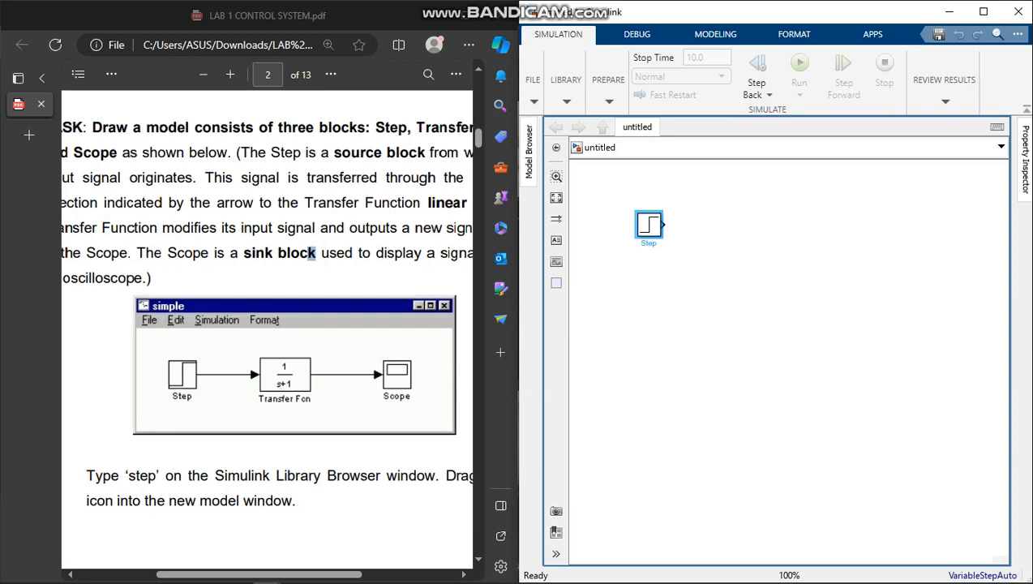
Search the blocks for "transfer function" and add a Transfer Fcn (with initial outputs) block beside the Step block
double_click(723, 224)
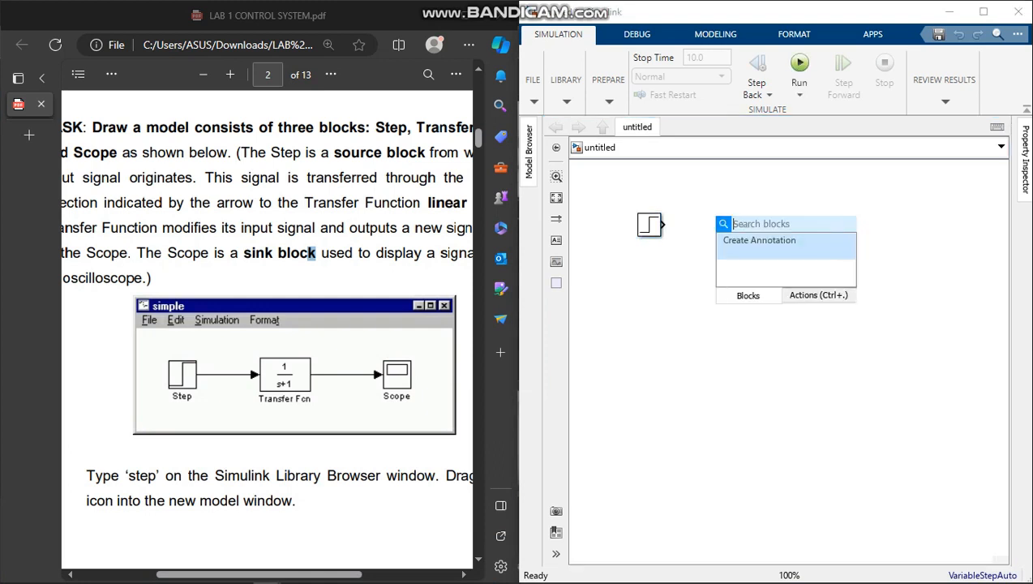
text(tr)
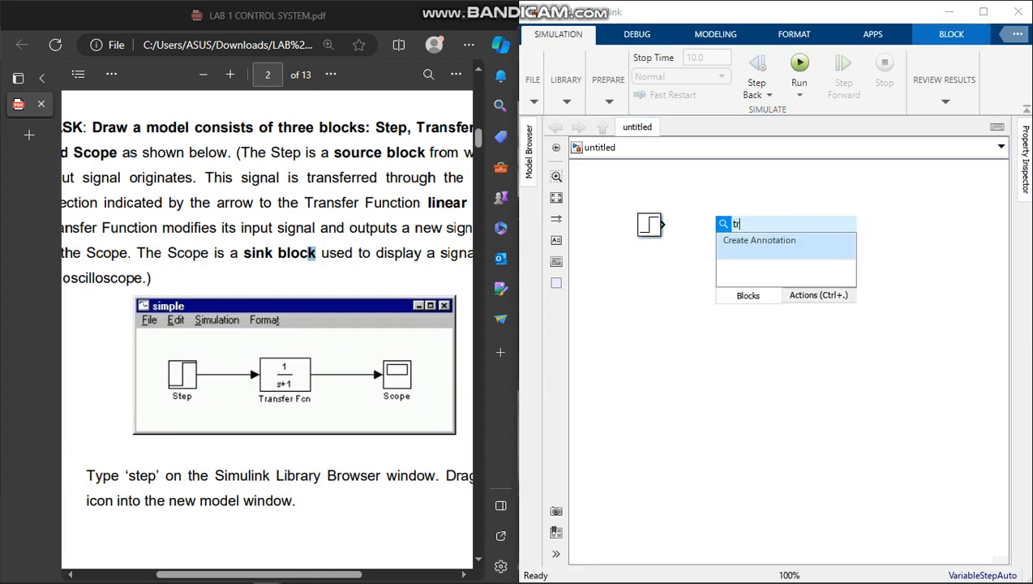
text(asfer fu)
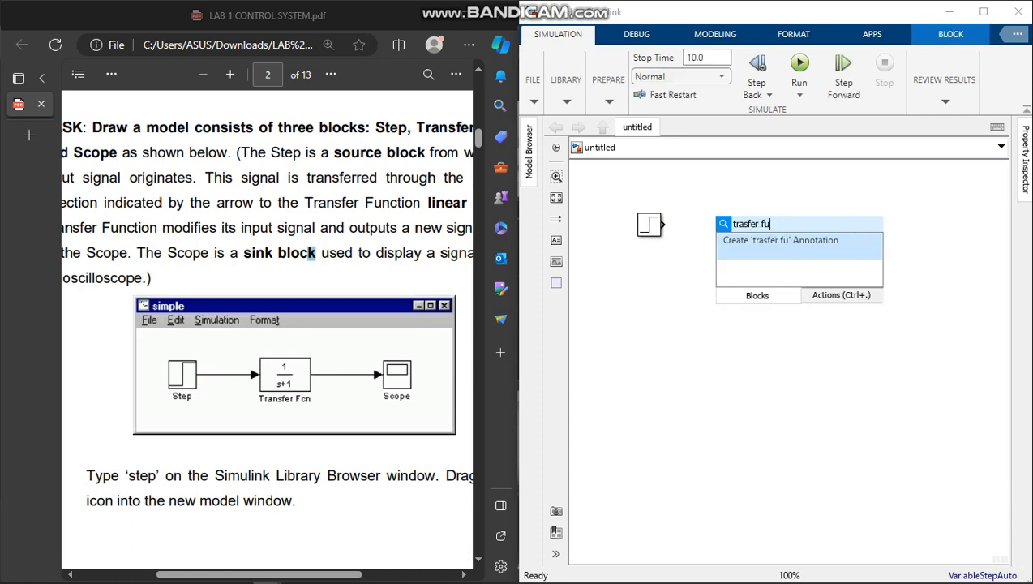
text(nction)
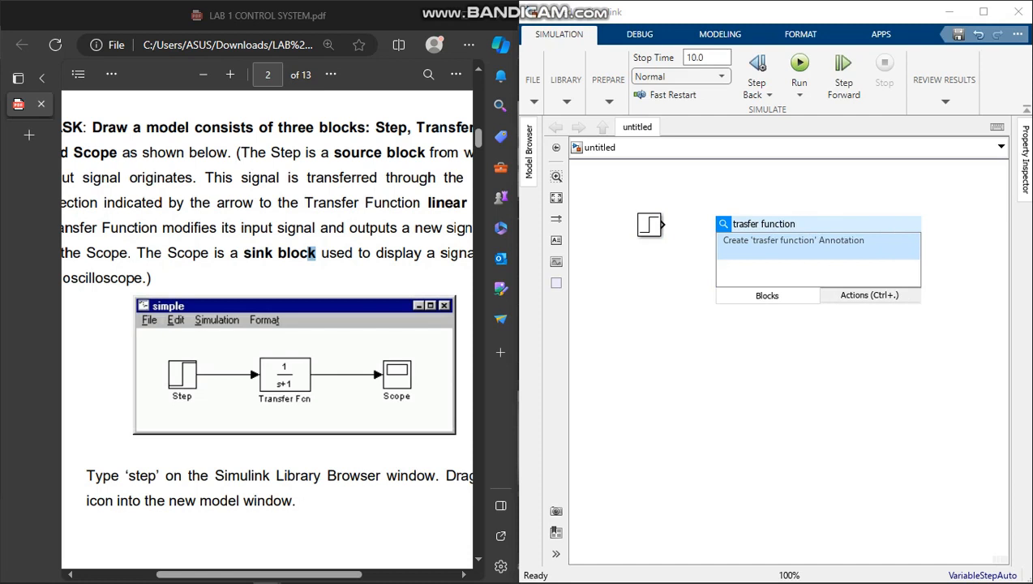
key(Left)
key(Left)
key(Left)
key(Left)
key(Left)
key(Left)
key(Left)
key(Left)
key(Left)
key(Left)
key(Left)
key(Left)
text(n)
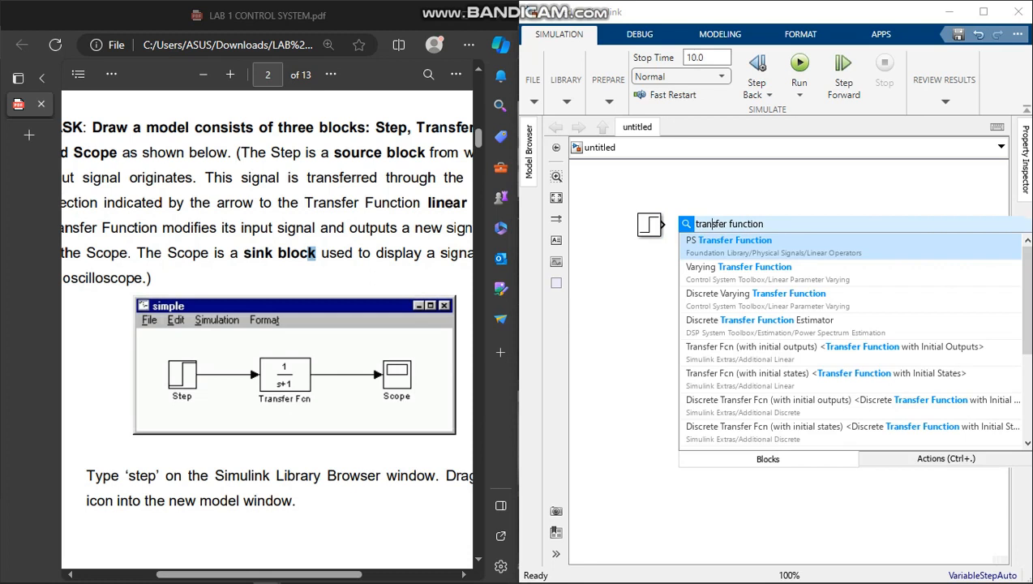
key(Return)
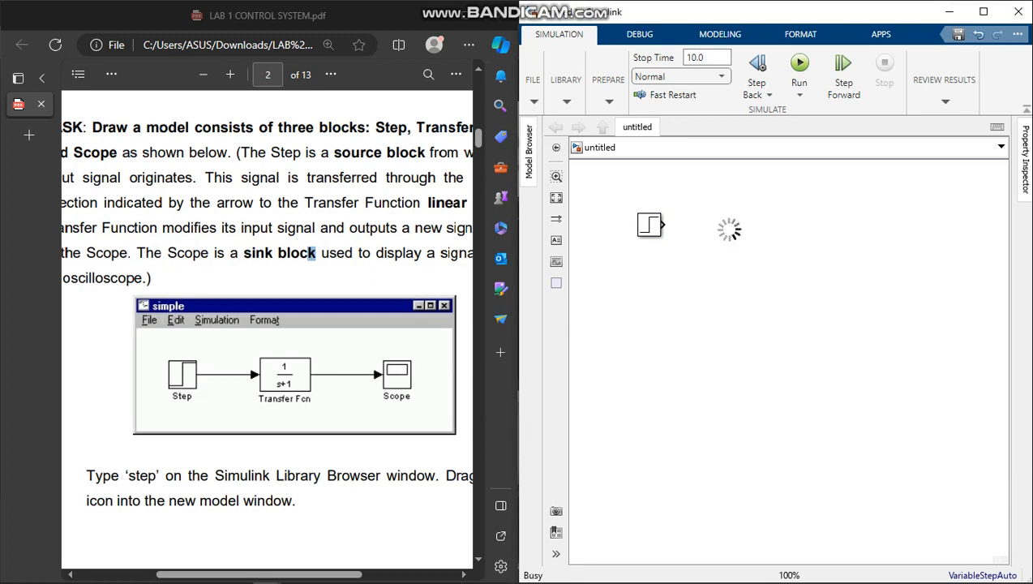
Add a Scope block after the Transfer Fcn block
double_click(822, 221)
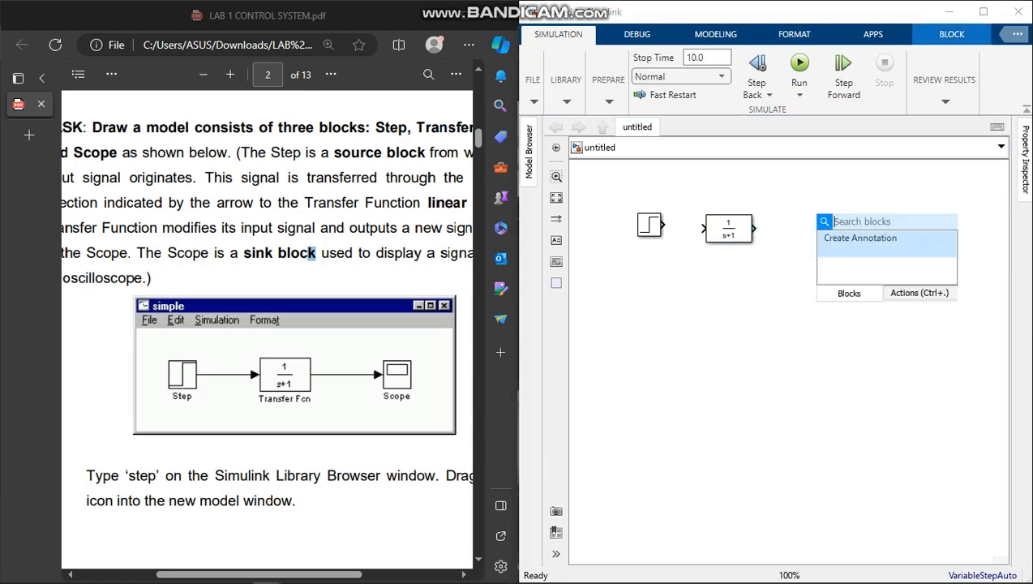
text(scope)
key(Return)
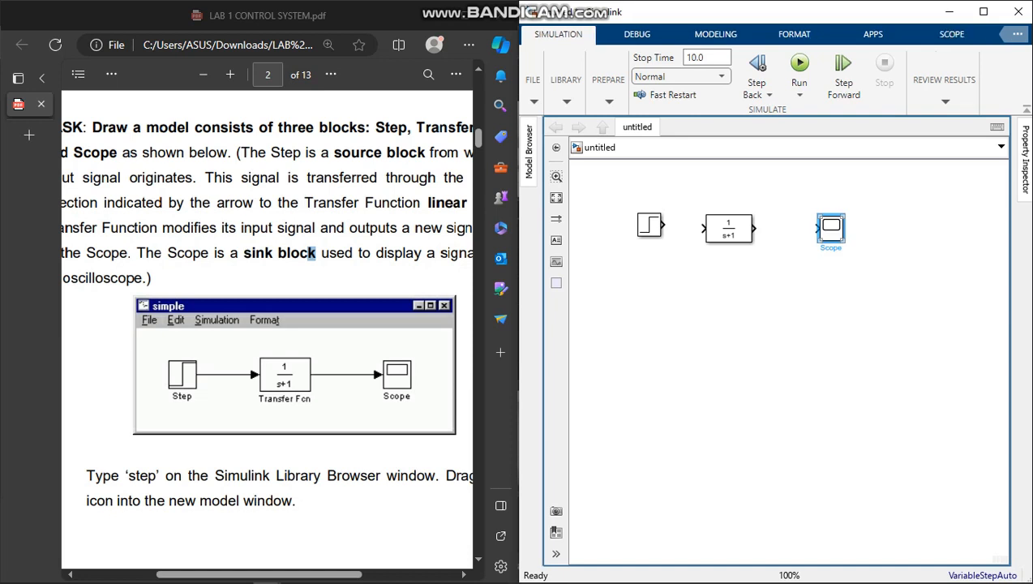
Align the Scope, Transfer Fcn and Step blocks in one evenly spaced row with their ports level
drag(831, 228, 861, 221)
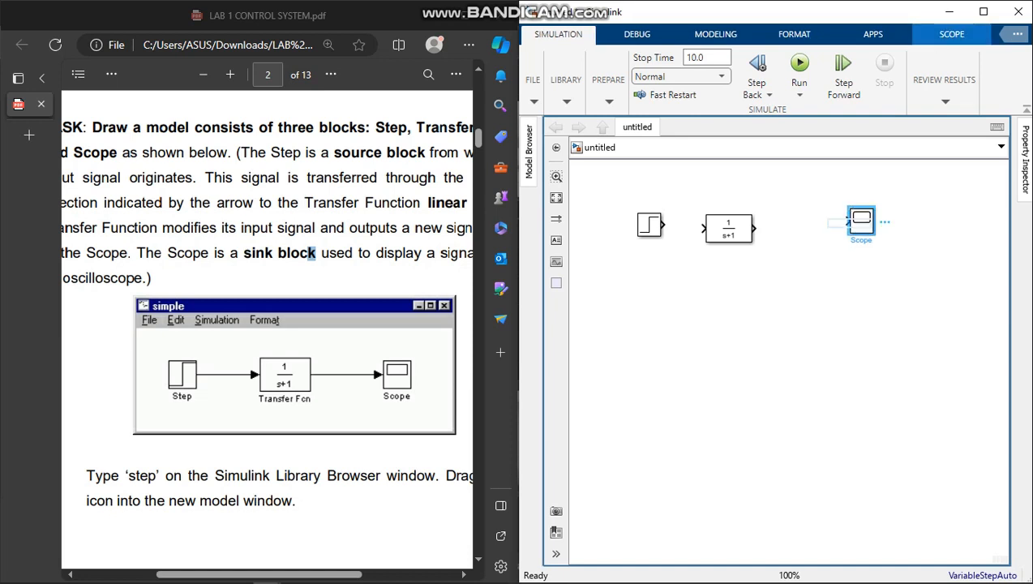
drag(728, 228, 762, 220)
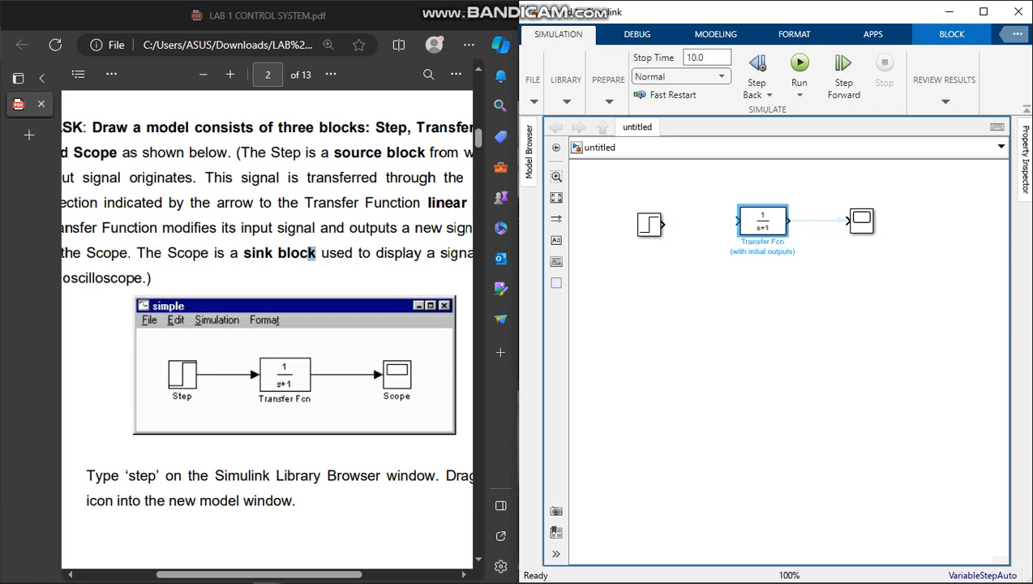
drag(649, 224, 649, 220)
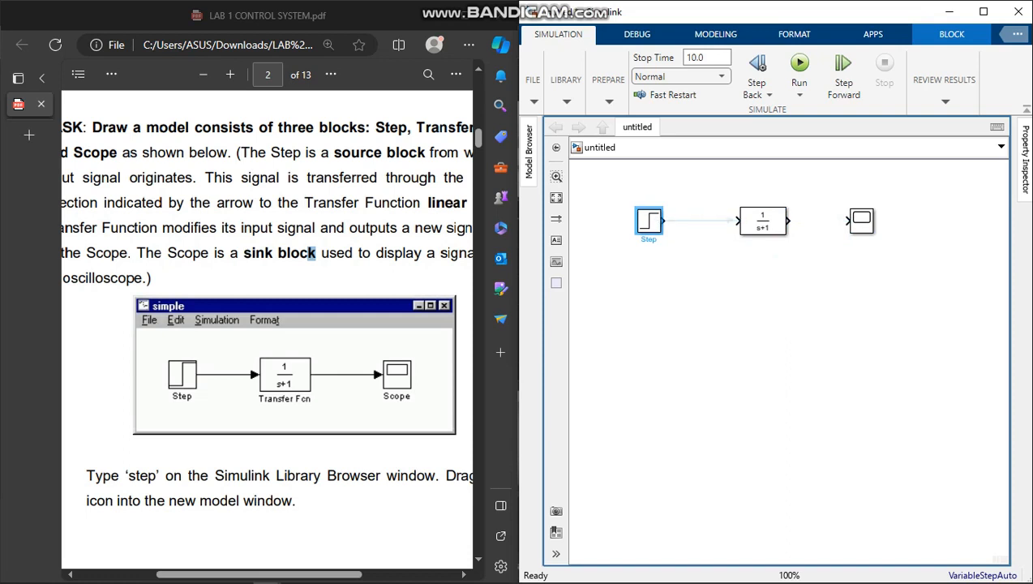
Connect the Step output to the Transfer Fcn input and the Transfer Fcn output to the Scope
click(700, 221)
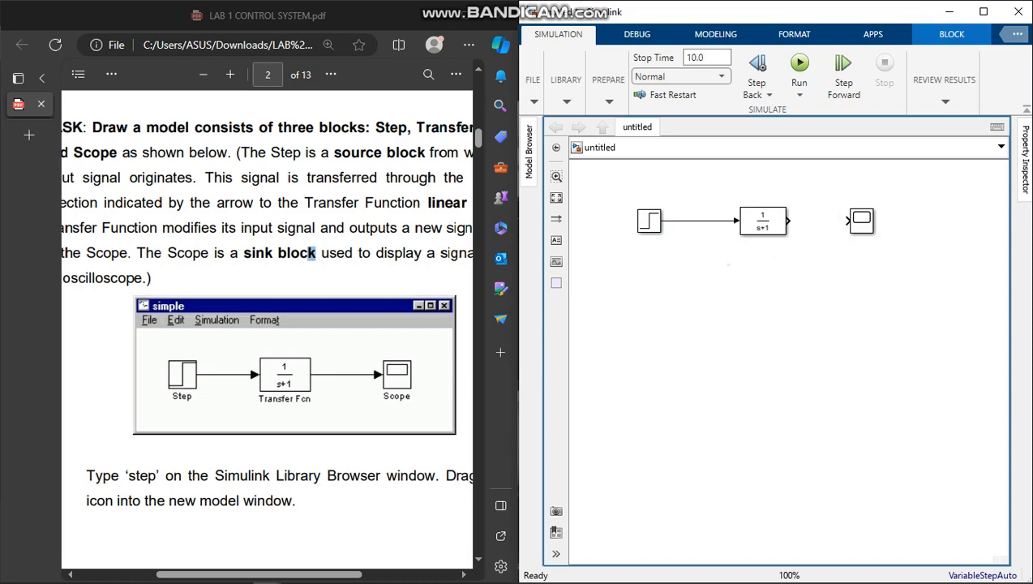
click(788, 221)
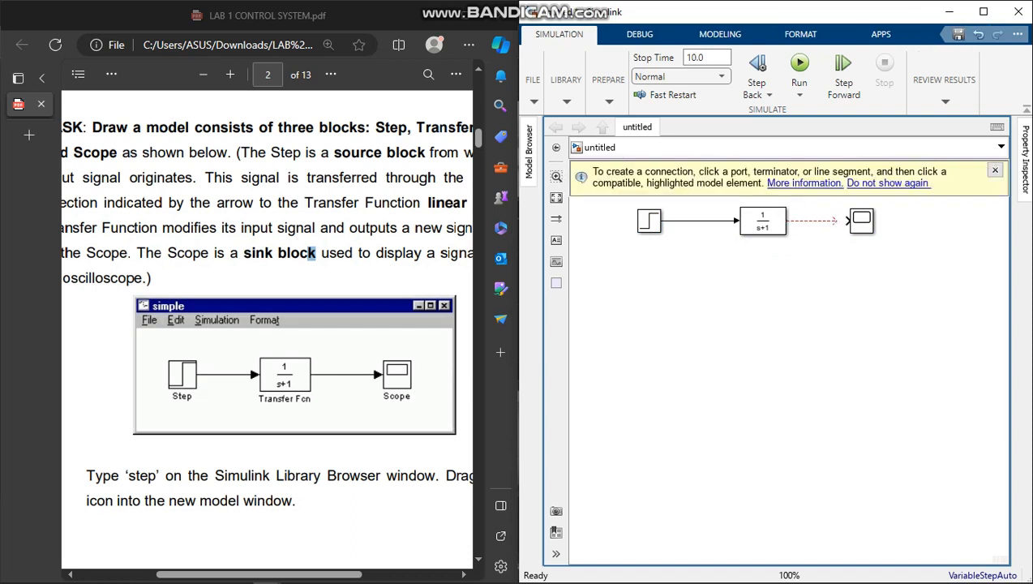
click(822, 220)
key(Delete)
drag(788, 221, 848, 221)
Set the Step block's step time to 0 and apply the change
click(637, 230)
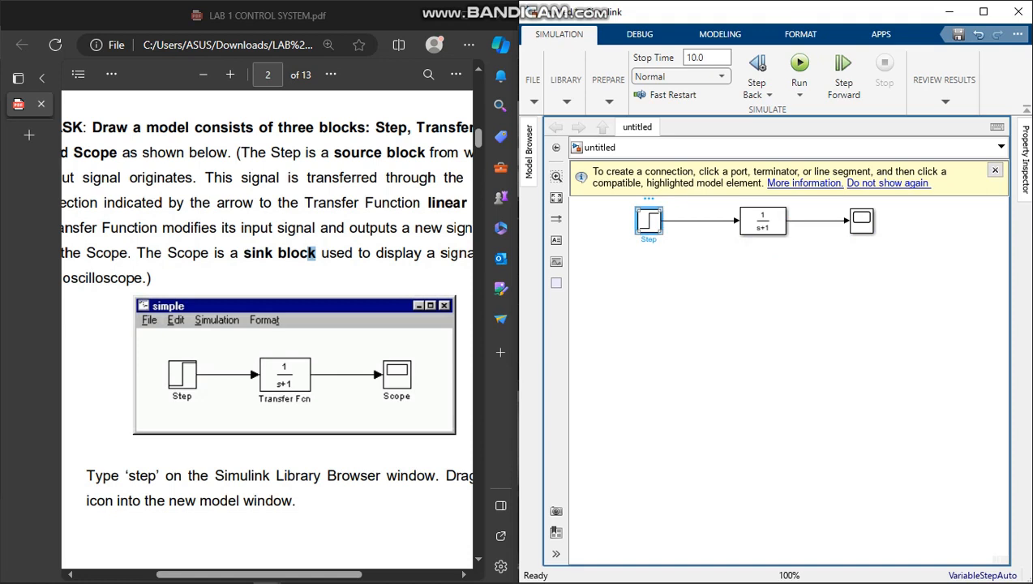
double_click(640, 227)
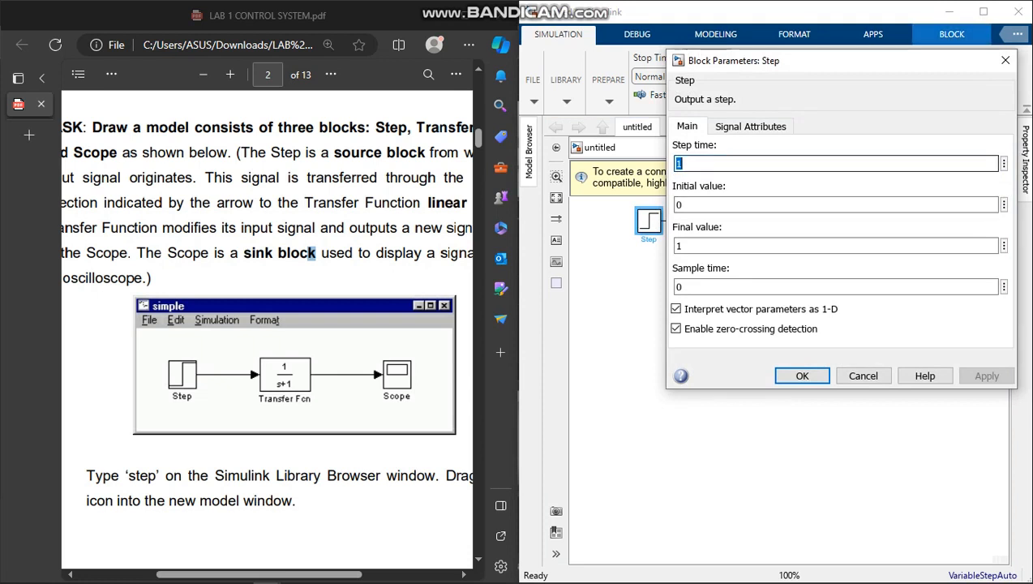
text(0)
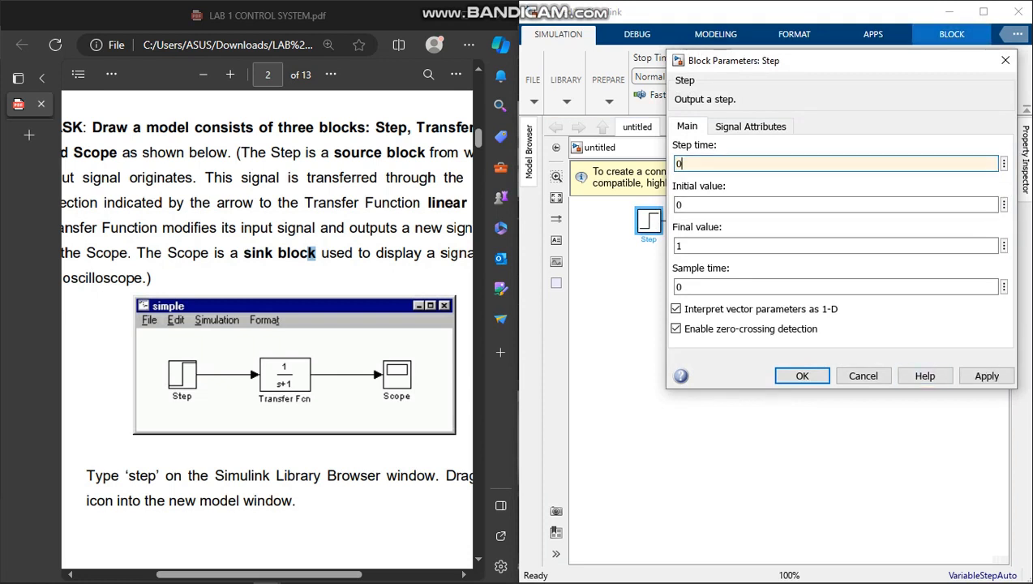
click(986, 376)
click(802, 375)
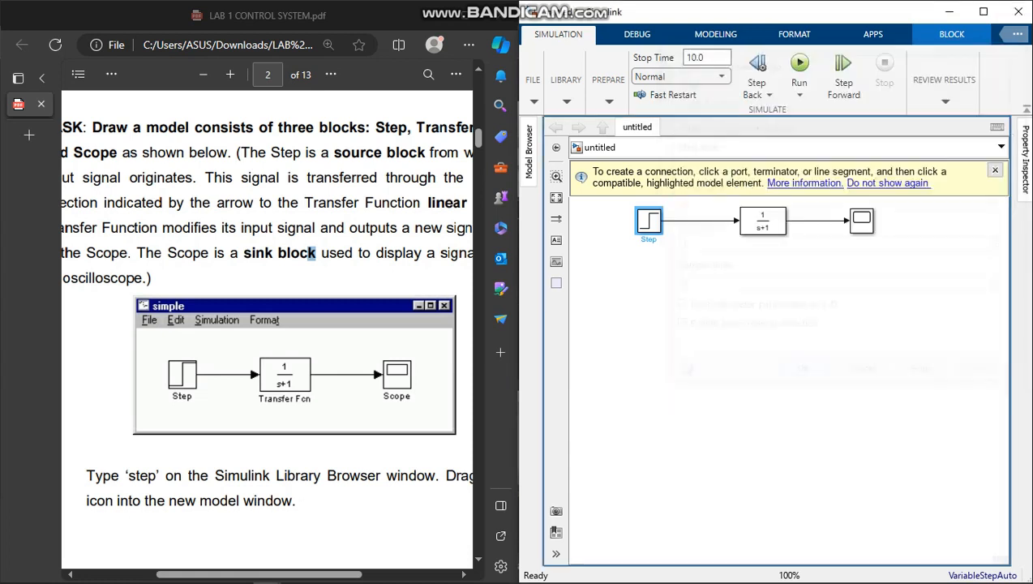
Set the Transfer Fcn block's initial output to 0 and apply the change
click(763, 221)
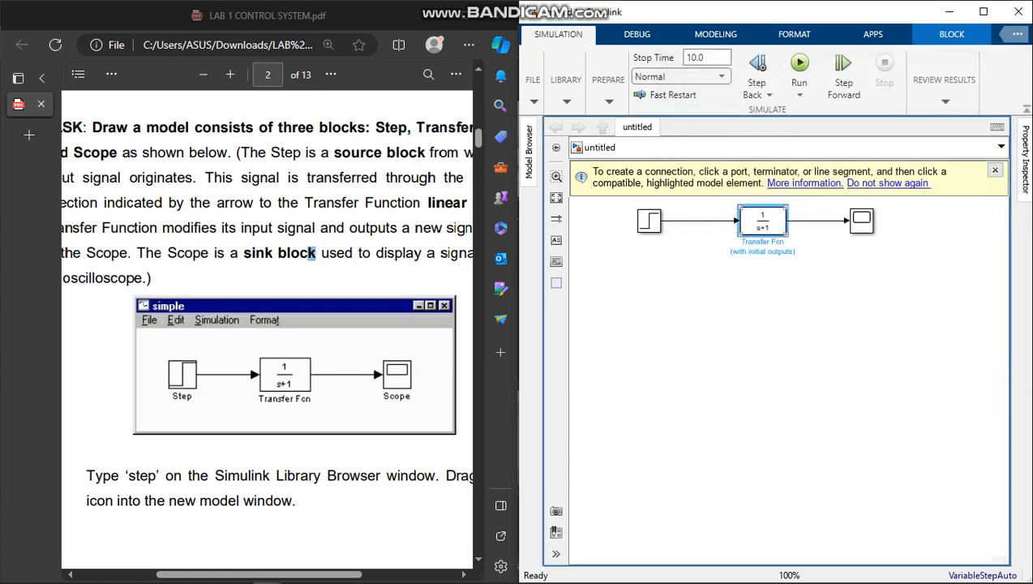
double_click(763, 221)
drag(442, 269, 426, 270)
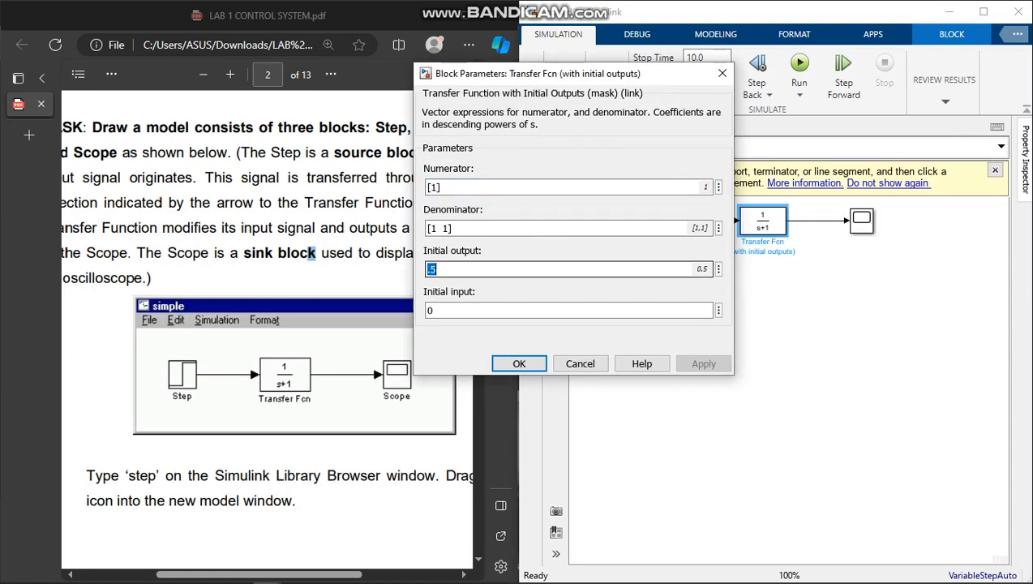
key(BackSpace)
text(0)
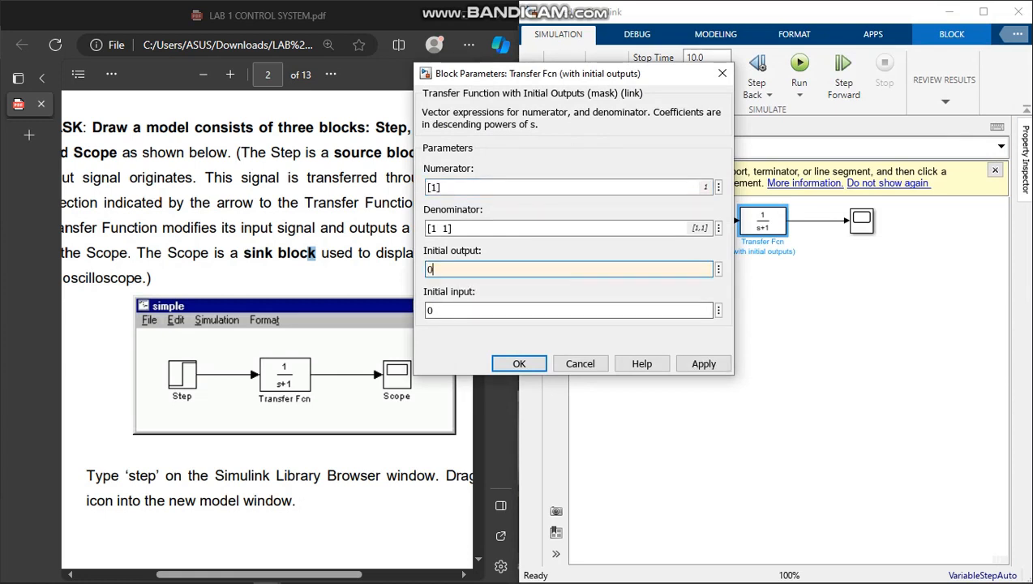
click(704, 363)
click(513, 364)
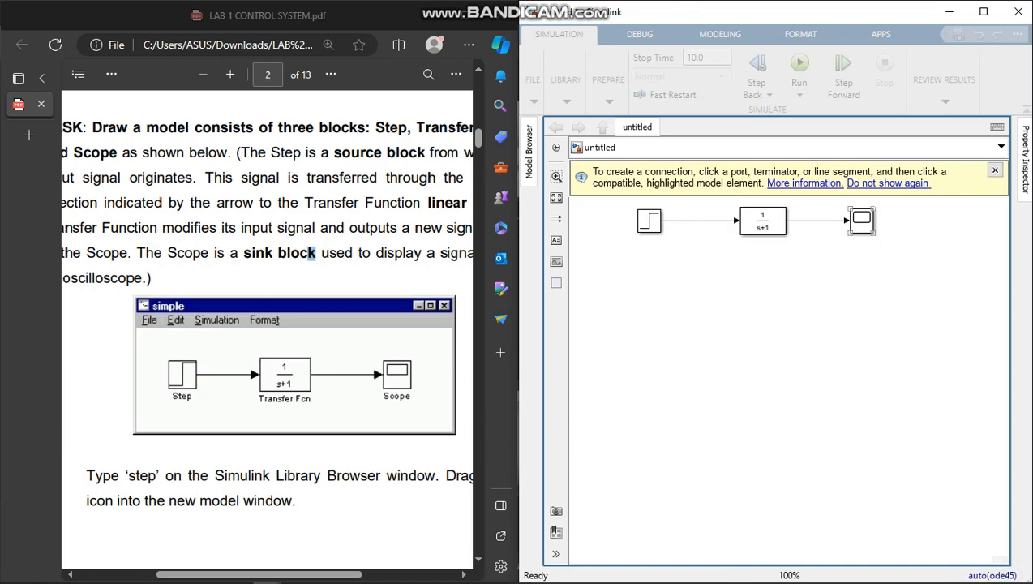
Open the Scope's plot of the 1/(s+1) response and place its window beside the lab sheet
double_click(861, 220)
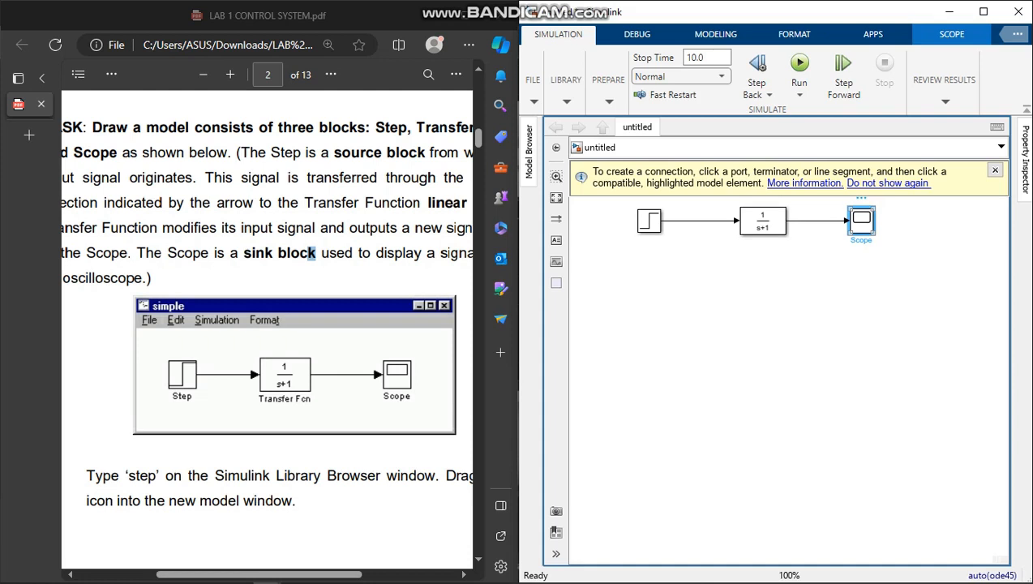
double_click(861, 220)
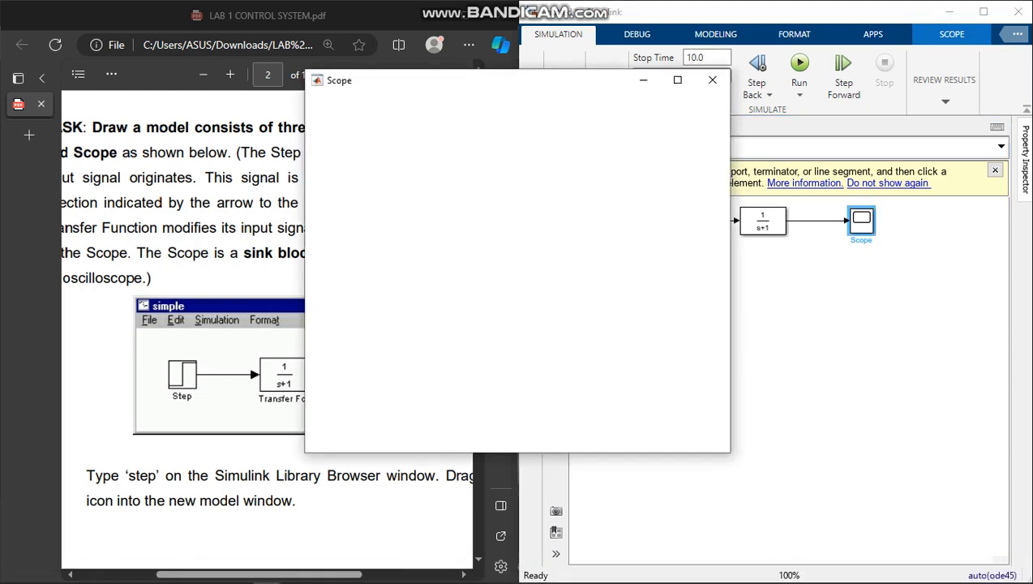
drag(510, 85, 736, 164)
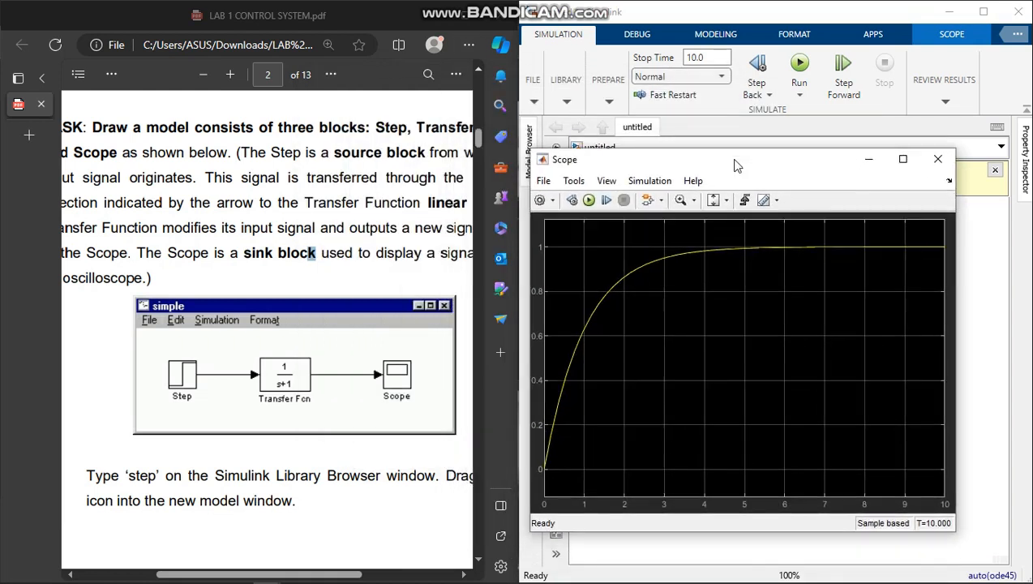
Read the lab sheet from task 2.1 through the transfer functions in 2.6, and close the Scope window
drag(260, 574, 217, 574)
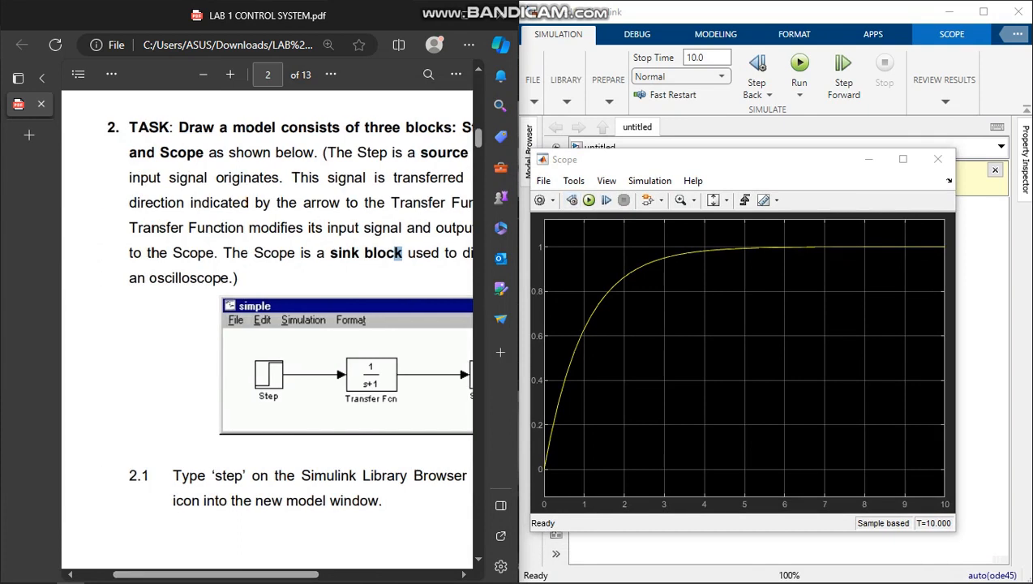
scroll(397, 252, down, 3)
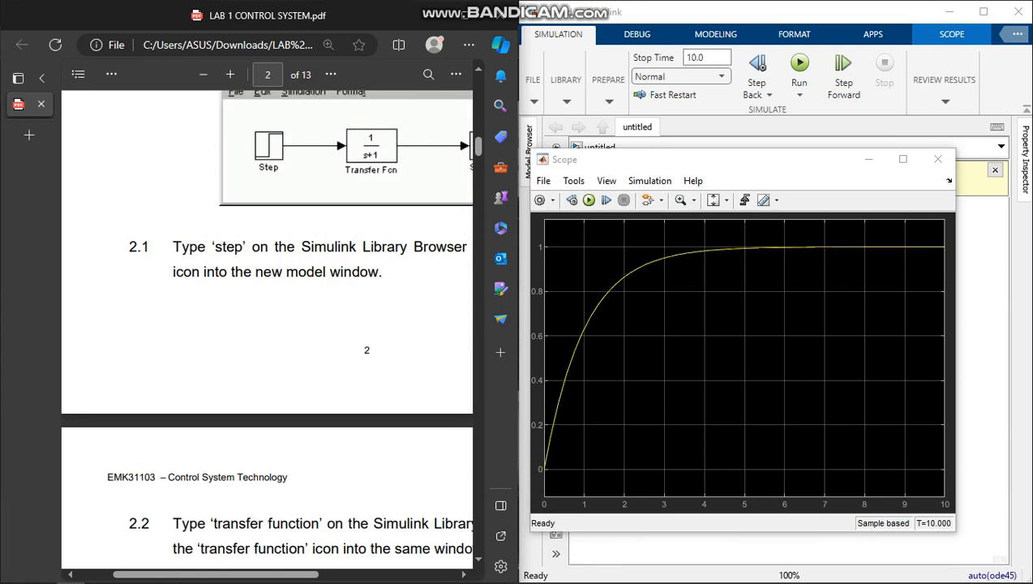
scroll(267, 324, down, 3)
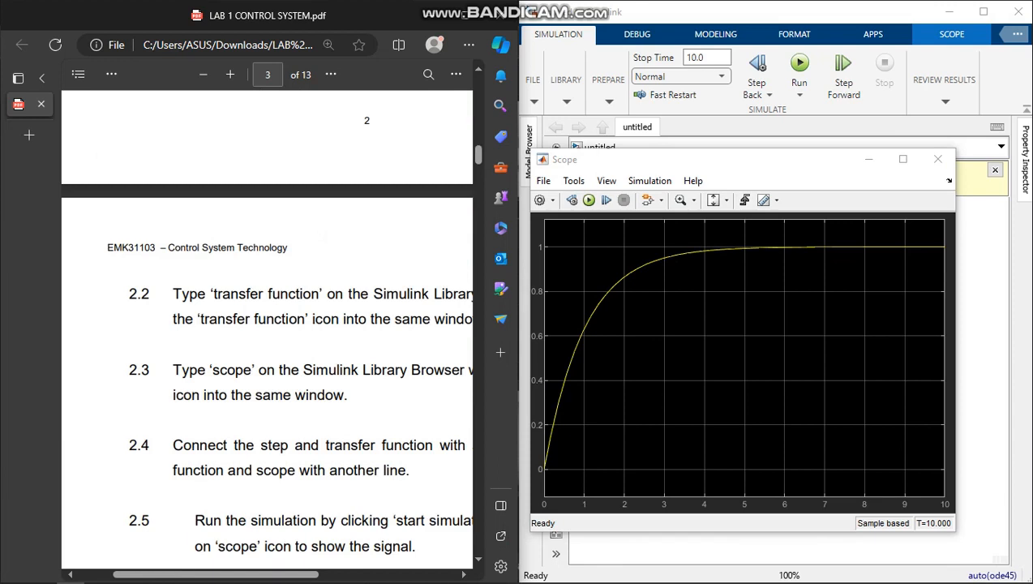
scroll(267, 324, down, 5)
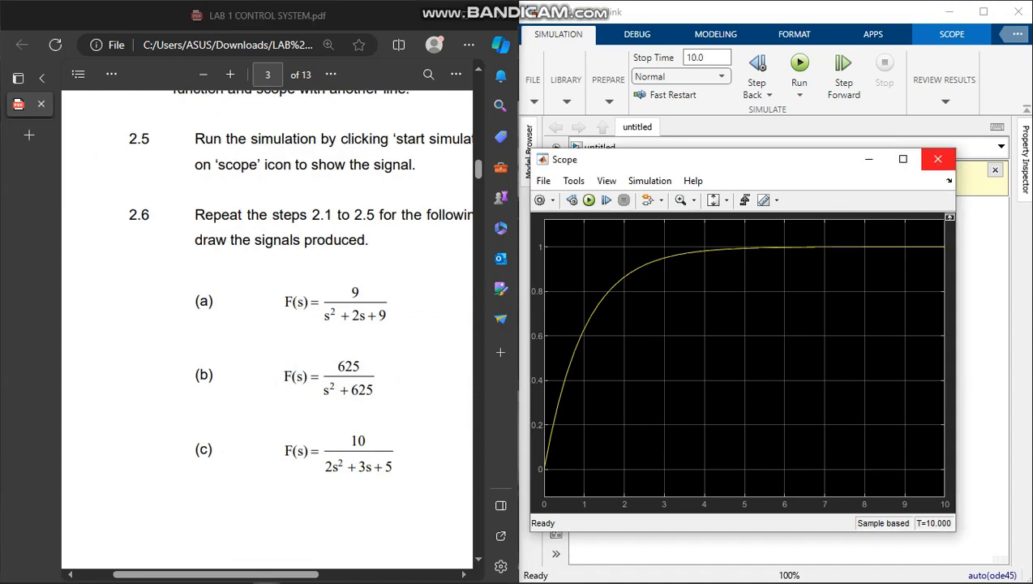
click(937, 159)
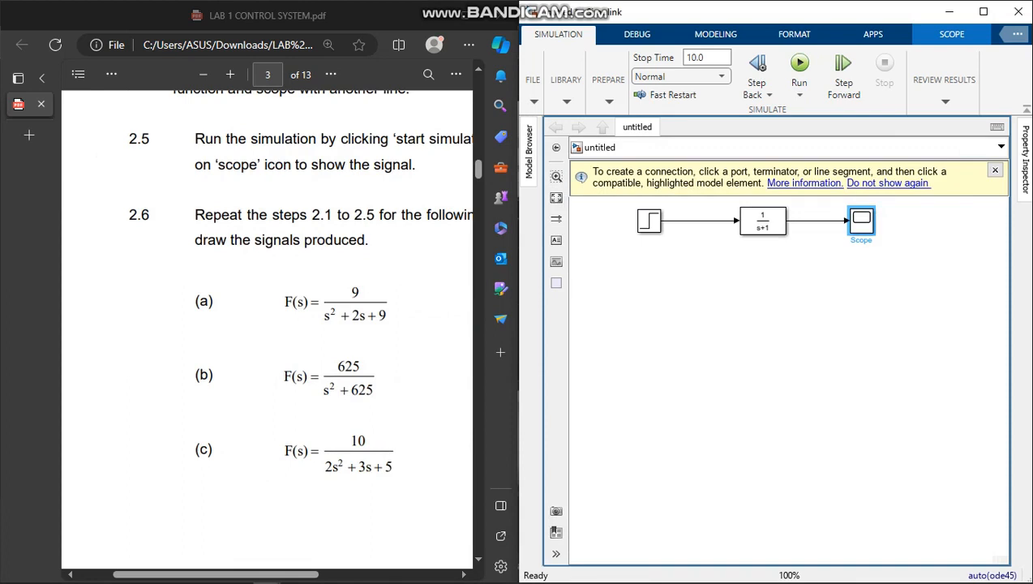
Set the Transfer Fcn block's numerator to [9] for function (a) of task 2.6
click(763, 221)
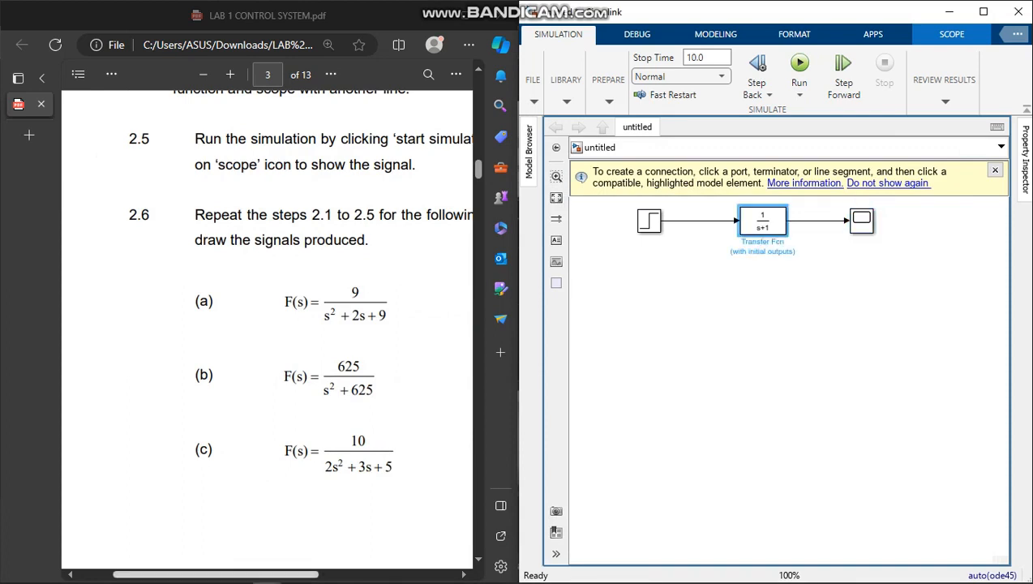
double_click(762, 222)
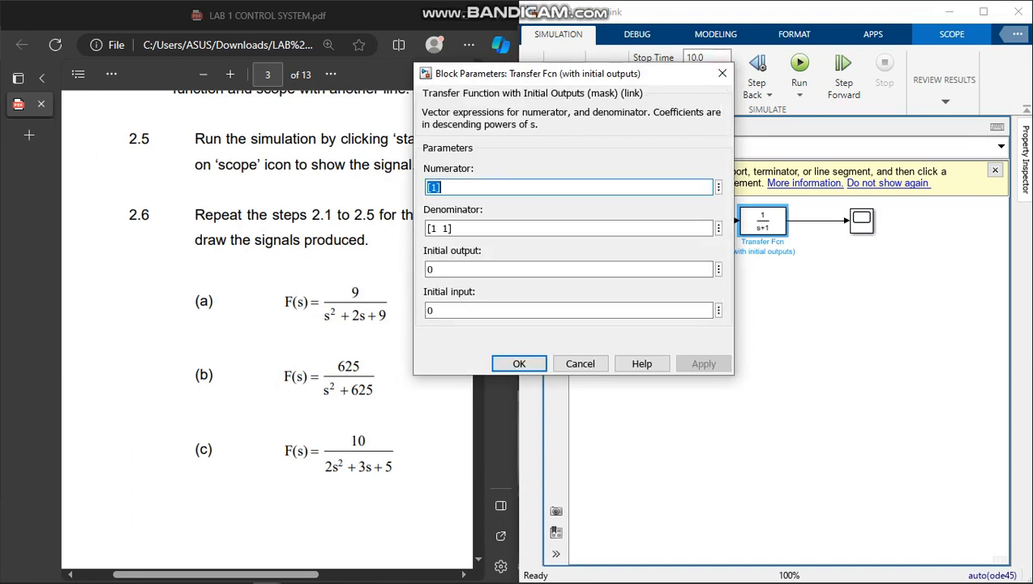
drag(573, 79, 681, 154)
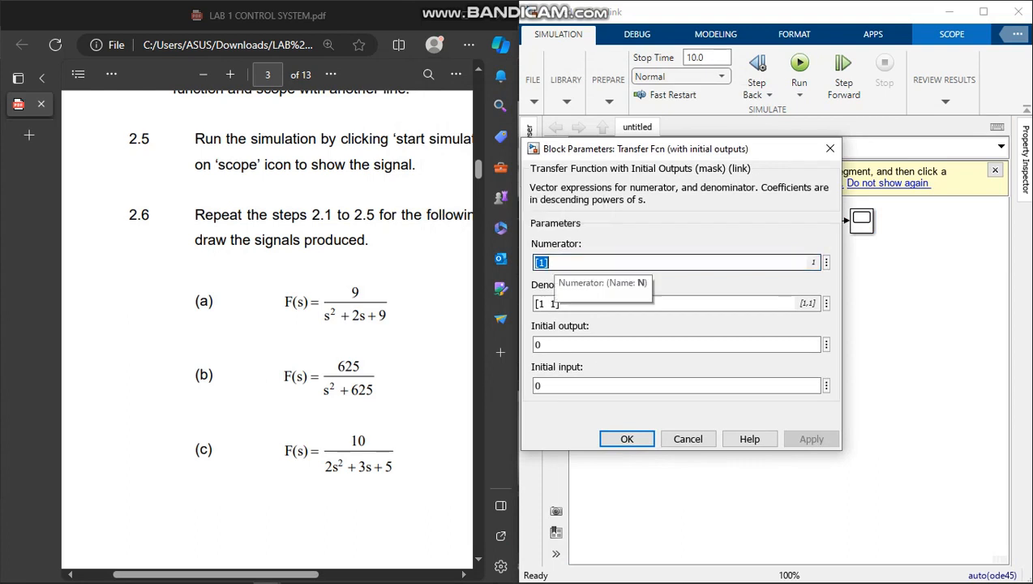
click(545, 263)
key(BackSpace)
text(9)
Set the Transfer Fcn denominator to [1 2 9] and apply the block parameters
click(551, 303)
click(551, 303)
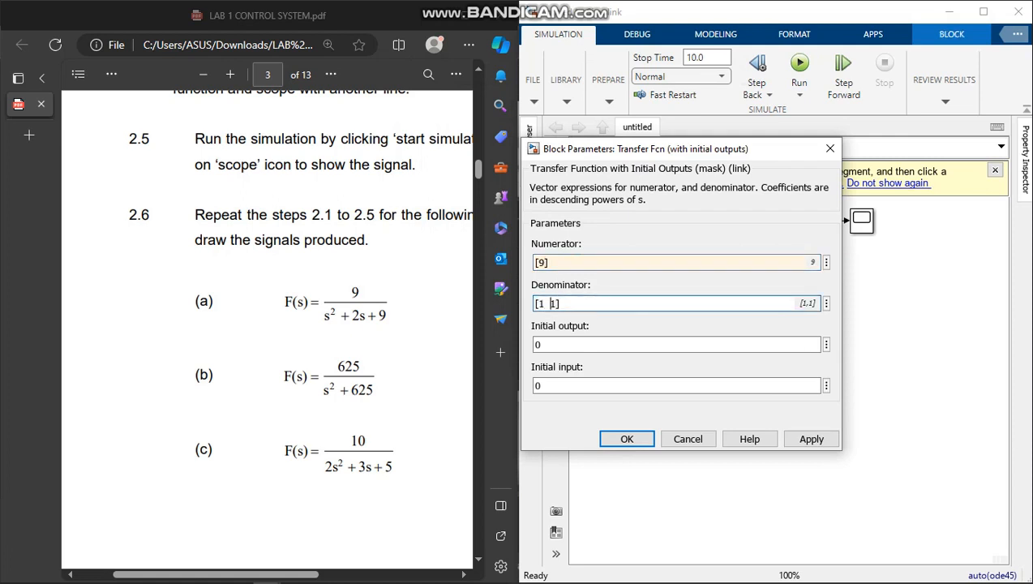
key(BackSpace)
text(2  )
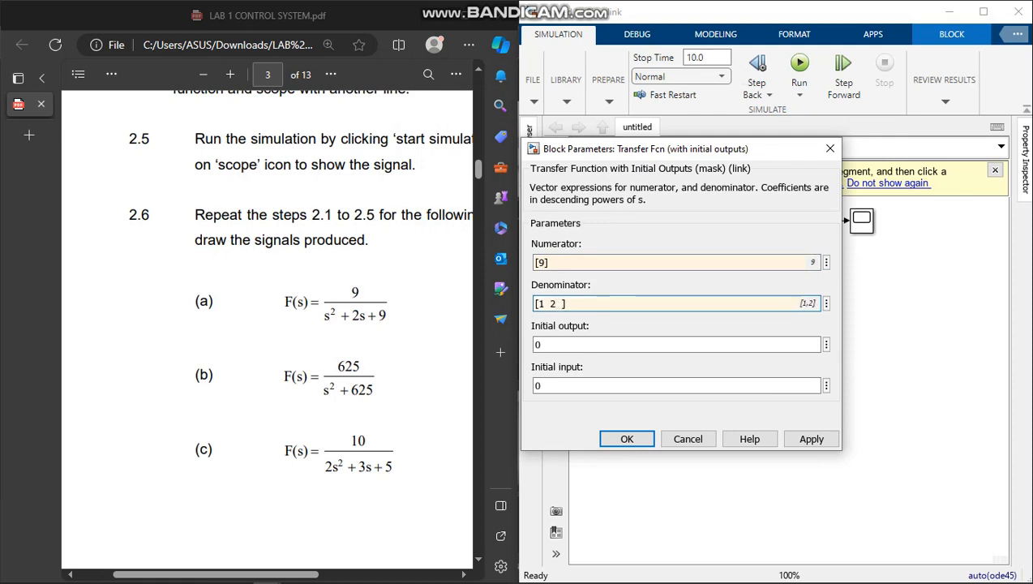
text(9)
click(811, 438)
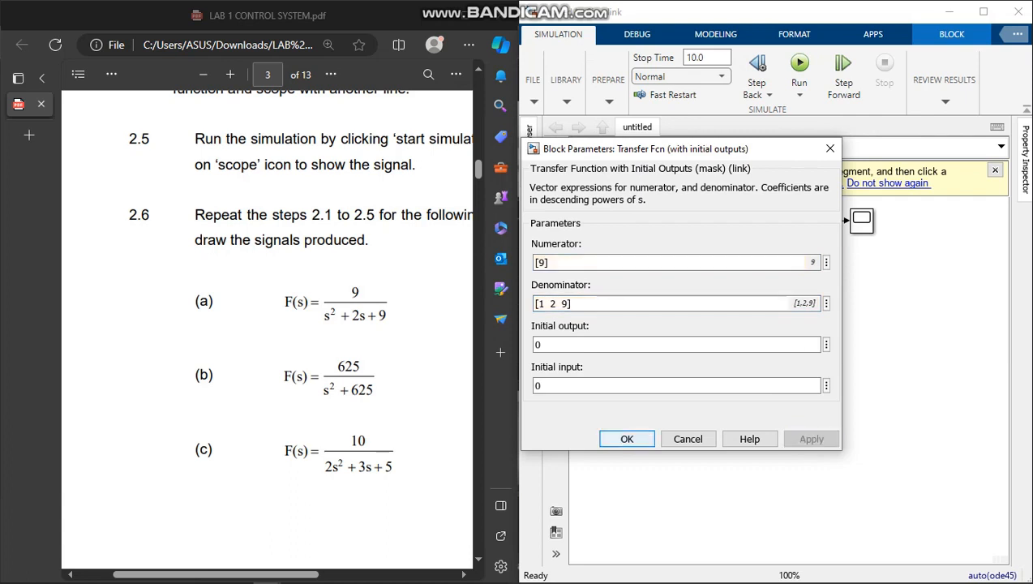
key(Return)
click(791, 341)
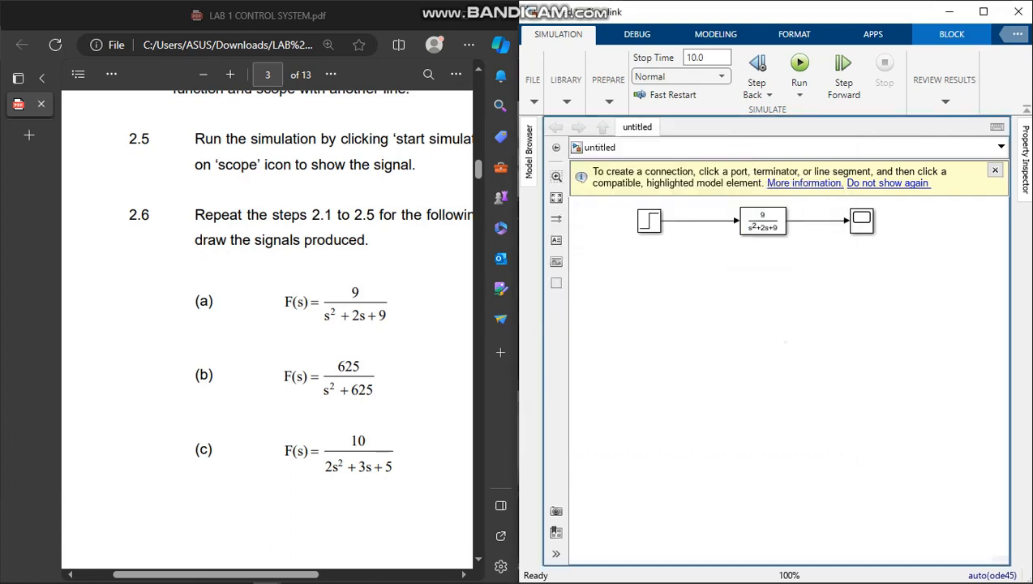
Run the simulation for function (a), view its response in the Scope and close the plot
click(798, 67)
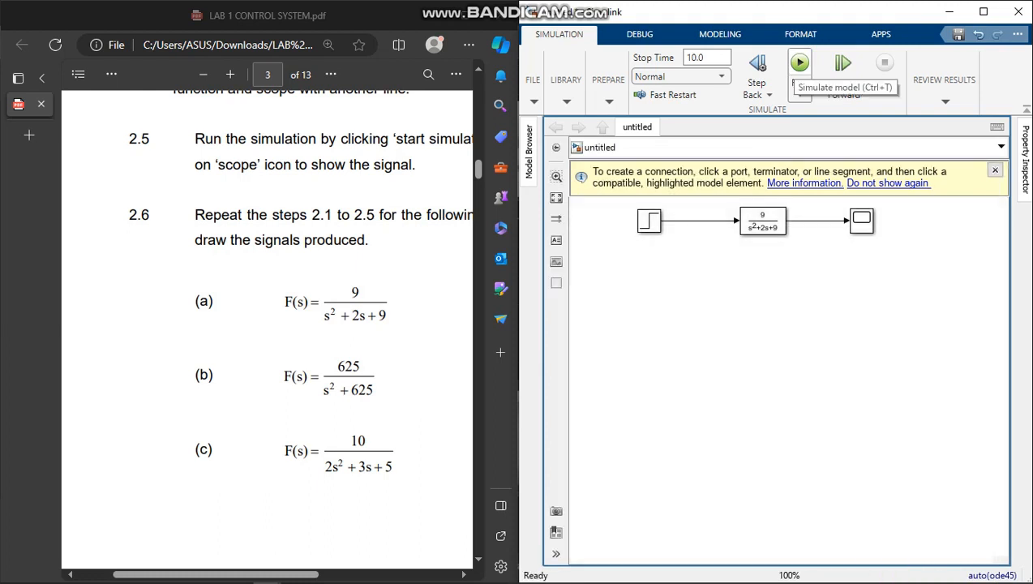
double_click(861, 220)
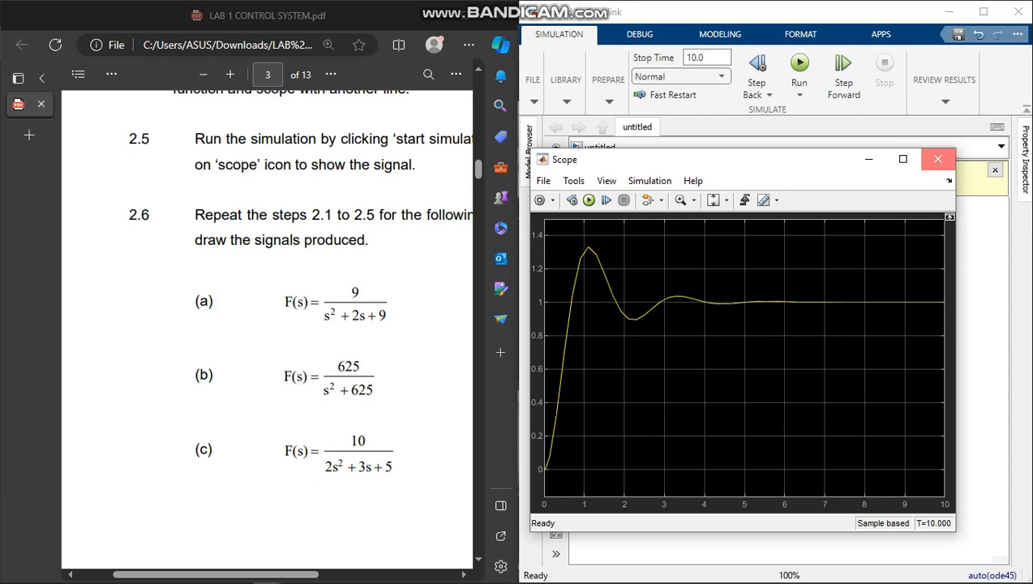
click(938, 159)
click(798, 273)
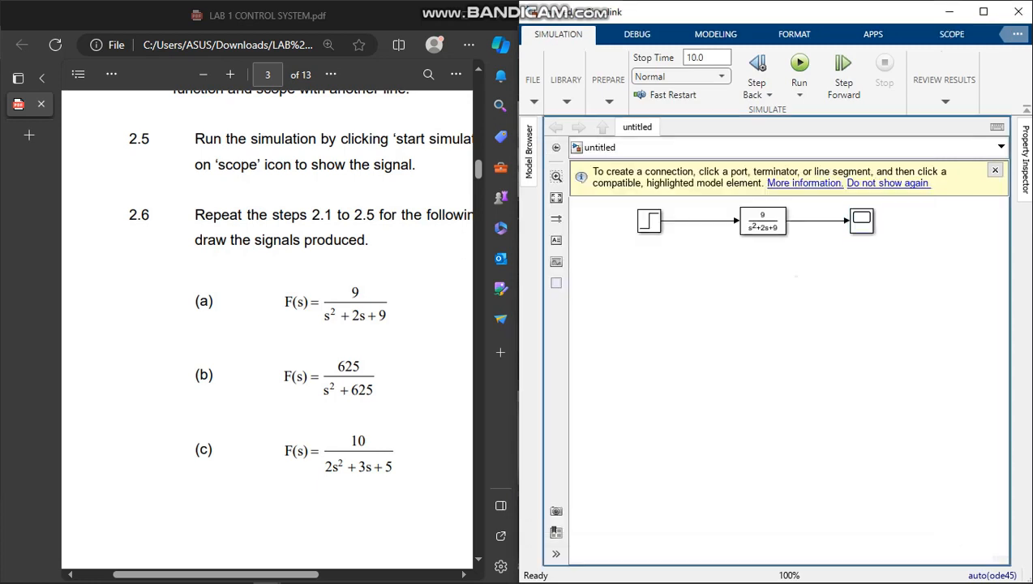
Set the Transfer Fcn block's numerator to [625] for function (b)
click(762, 221)
double_click(763, 221)
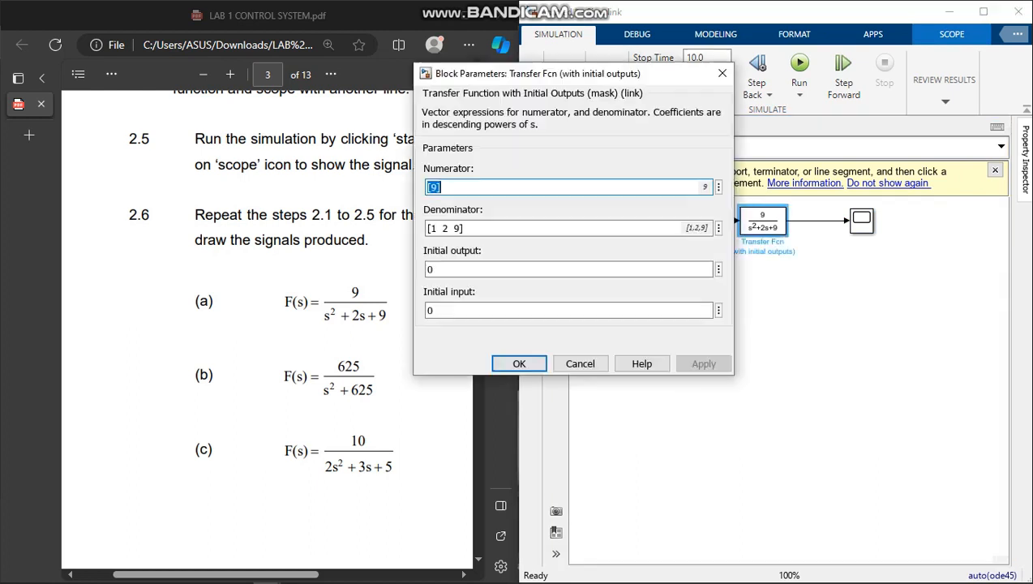
click(439, 188)
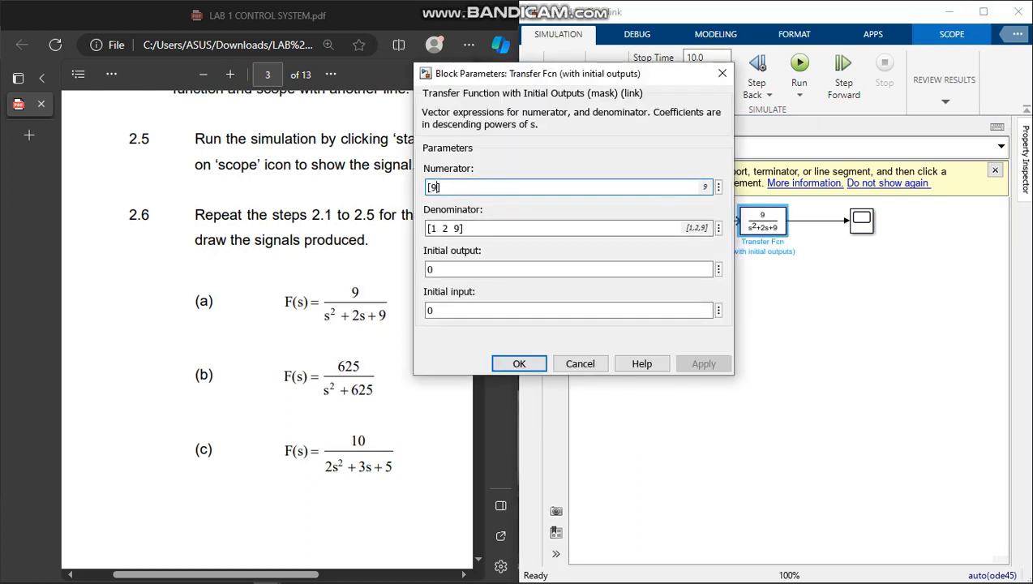
key(BackSpace)
text(625)
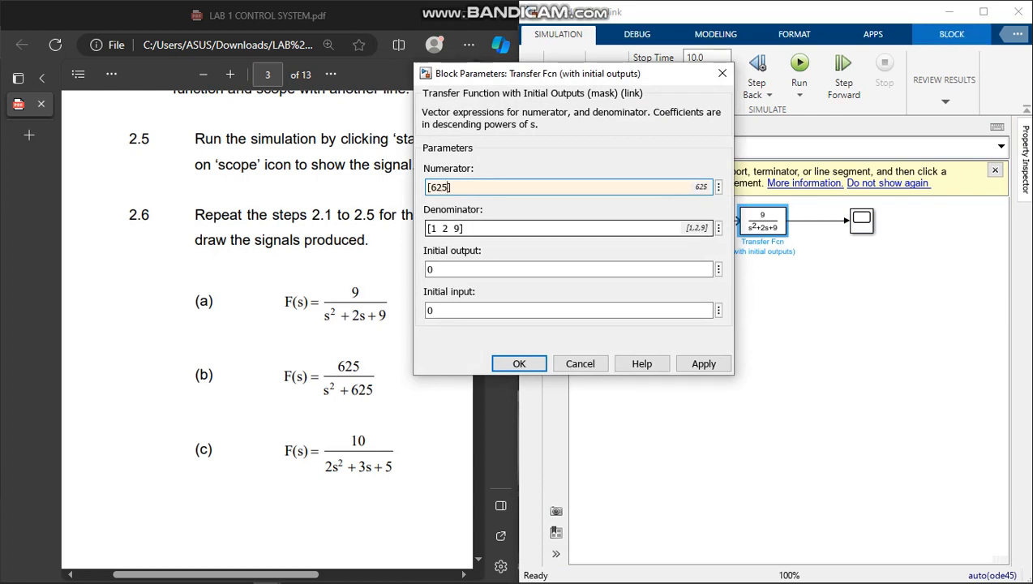
Set the Transfer Fcn denominator to [1 0 625] and apply the block parameters
drag(429, 228, 447, 227)
text(1 0)
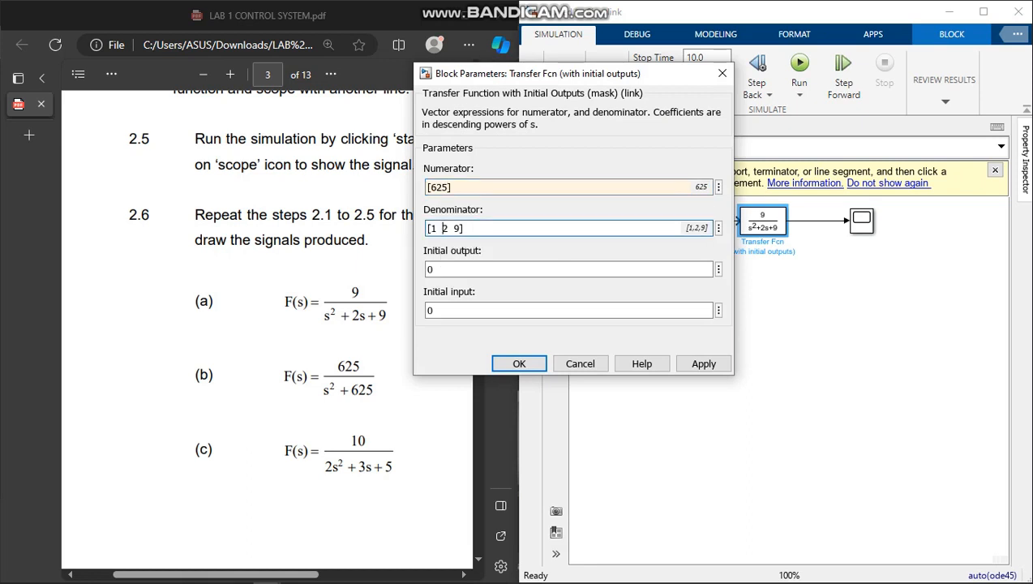
key(Right)
key(Right)
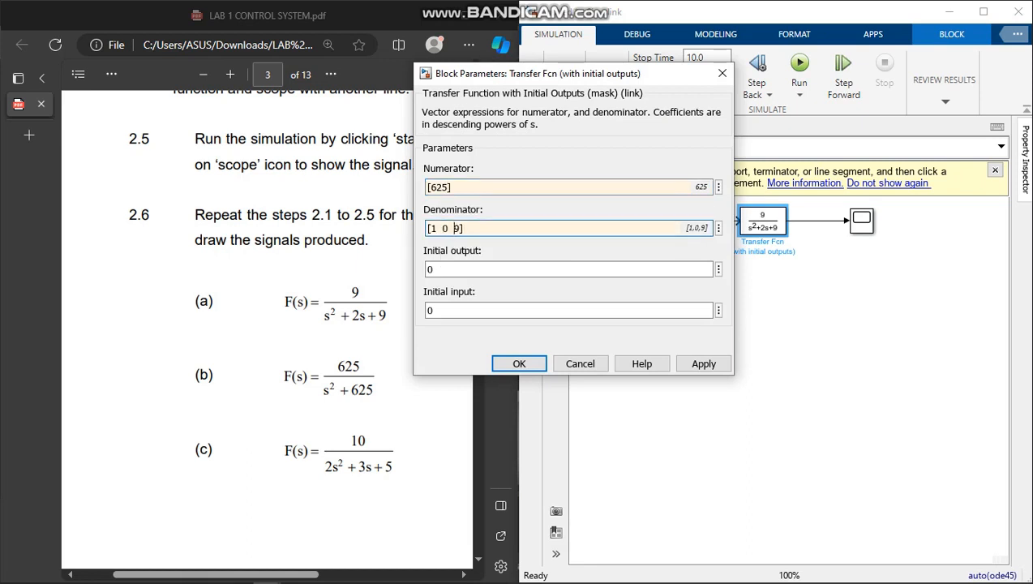
key(BackSpace)
text(625)
click(704, 364)
key(Return)
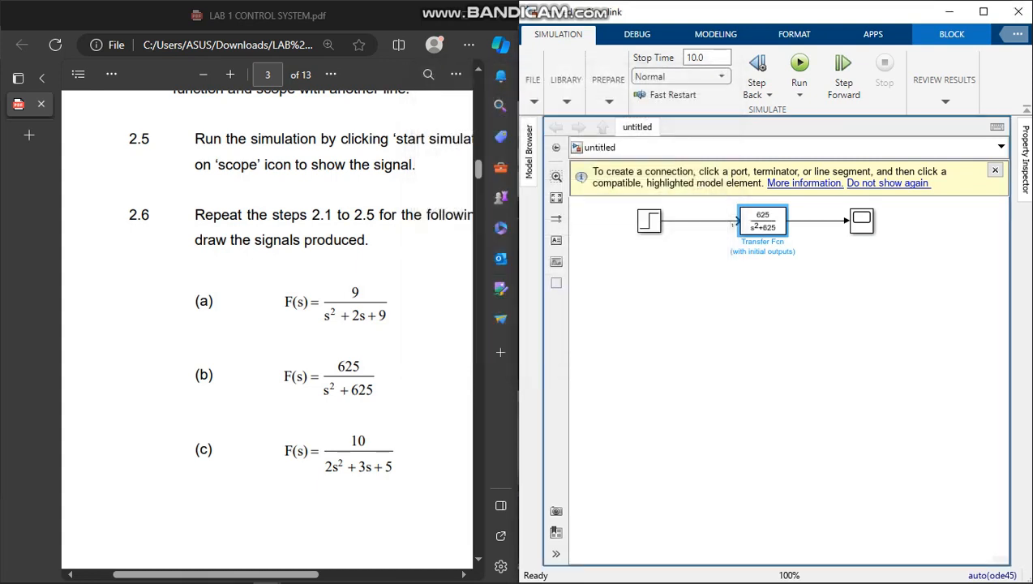
Run the simulation for function (b), view its response in the Scope and close the plot
click(799, 65)
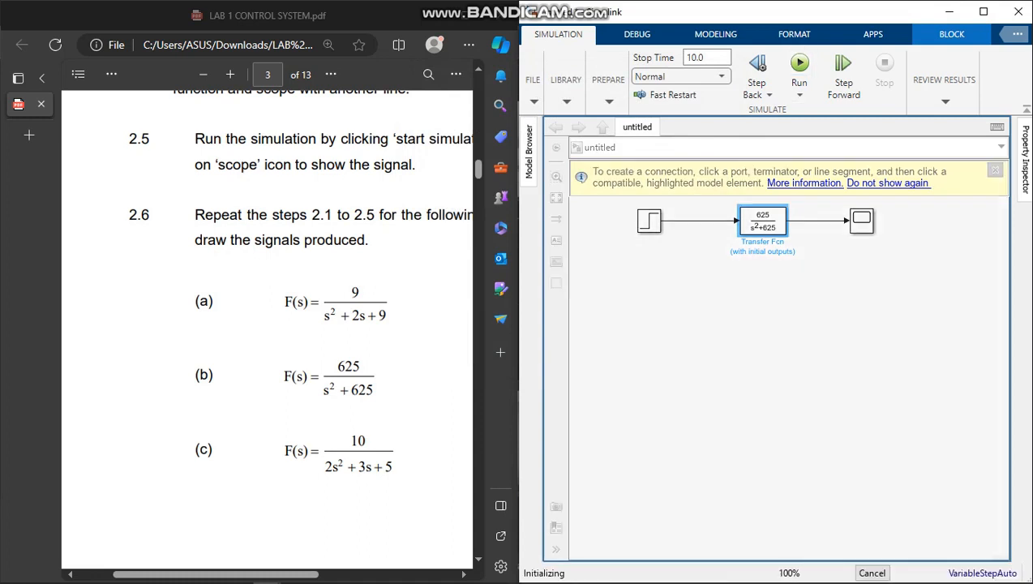
click(861, 221)
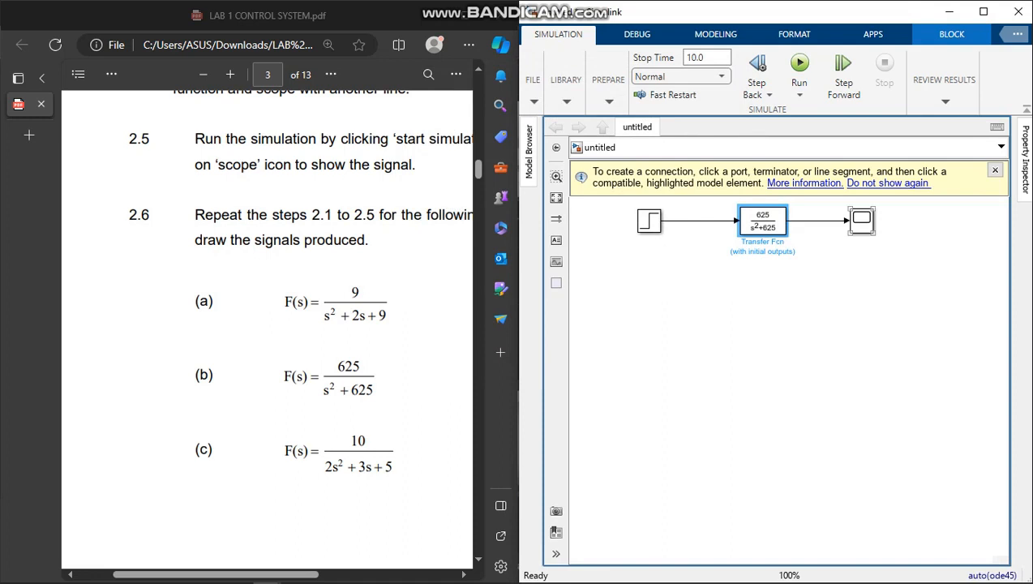
double_click(861, 221)
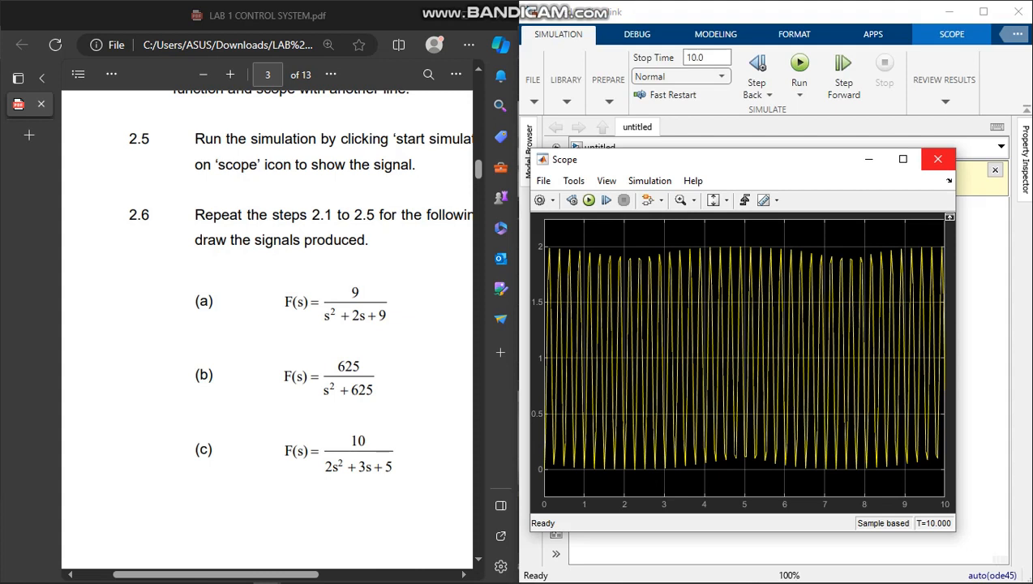
click(937, 159)
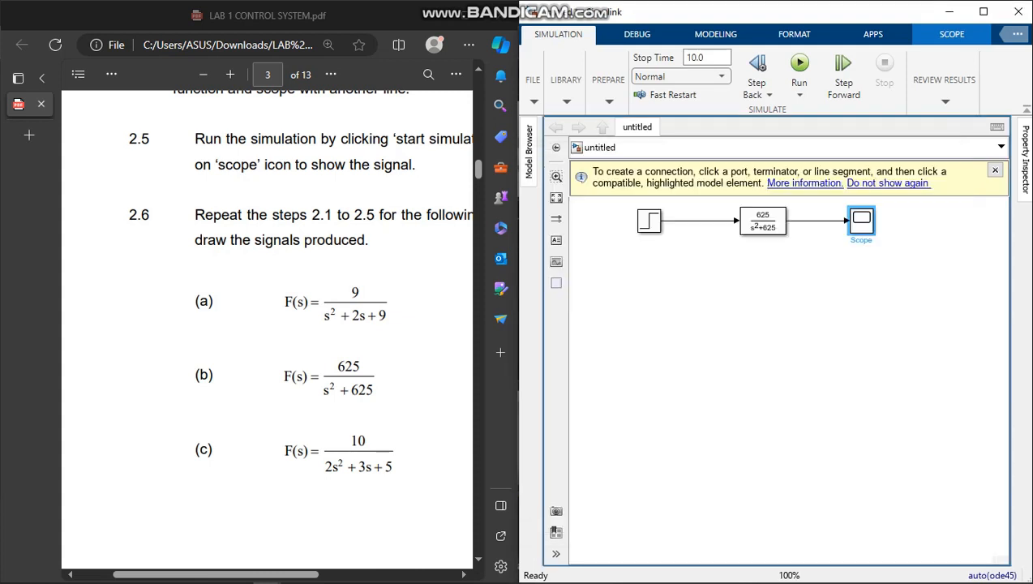
Set the Transfer Fcn block's numerator to [10] for function (c)
double_click(762, 221)
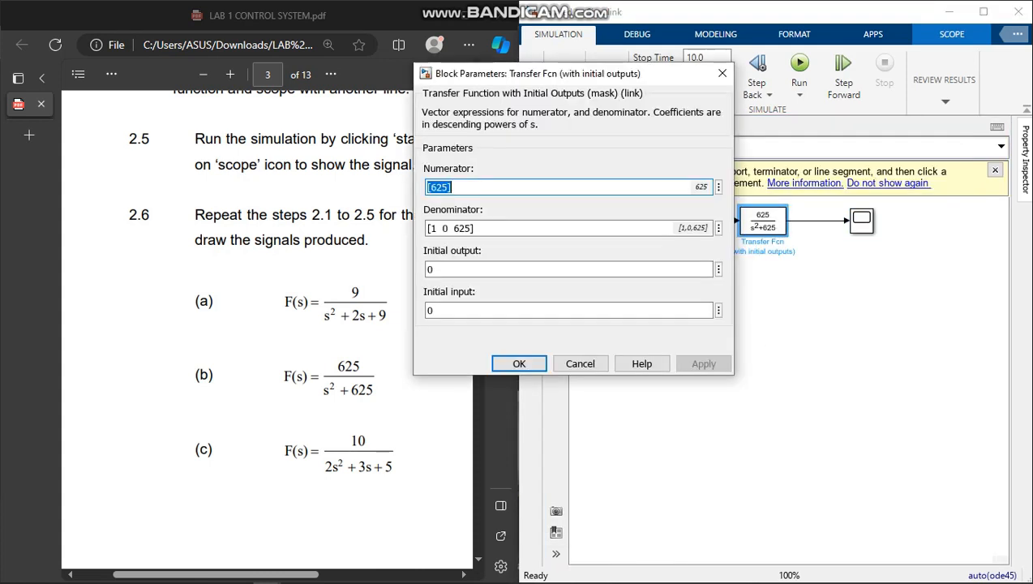
key(Left)
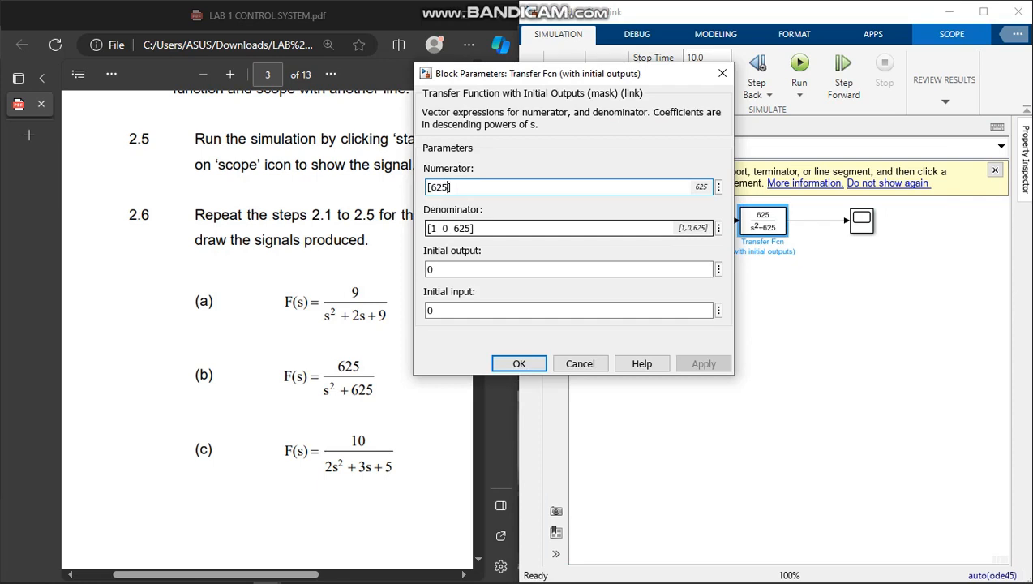
key(BackSpace)
key(BackSpace)
key(BackSpace)
text(10)
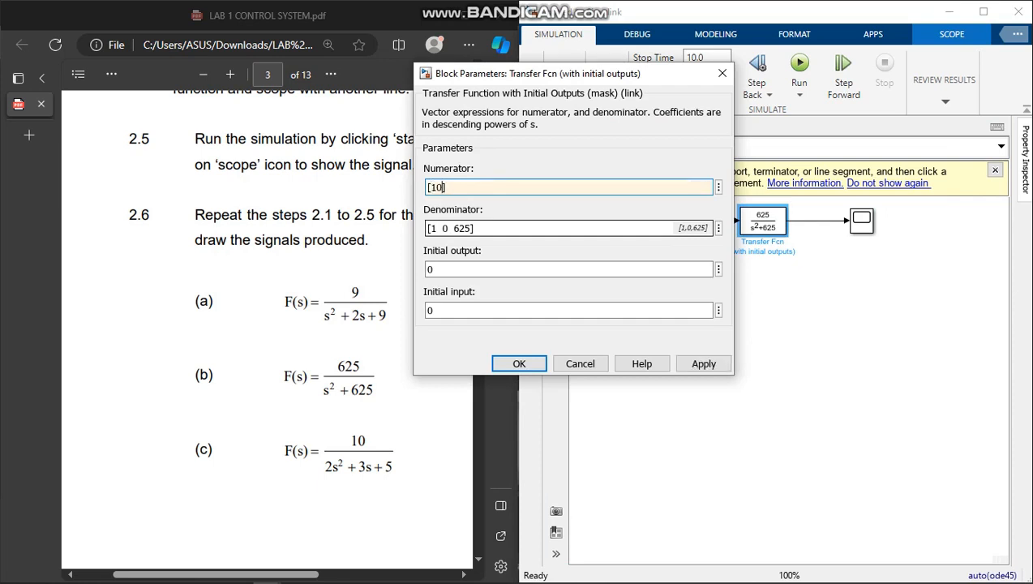
Set the Transfer Fcn denominator to [2 3 5] for function (c) and apply the block parameters
key(Tab)
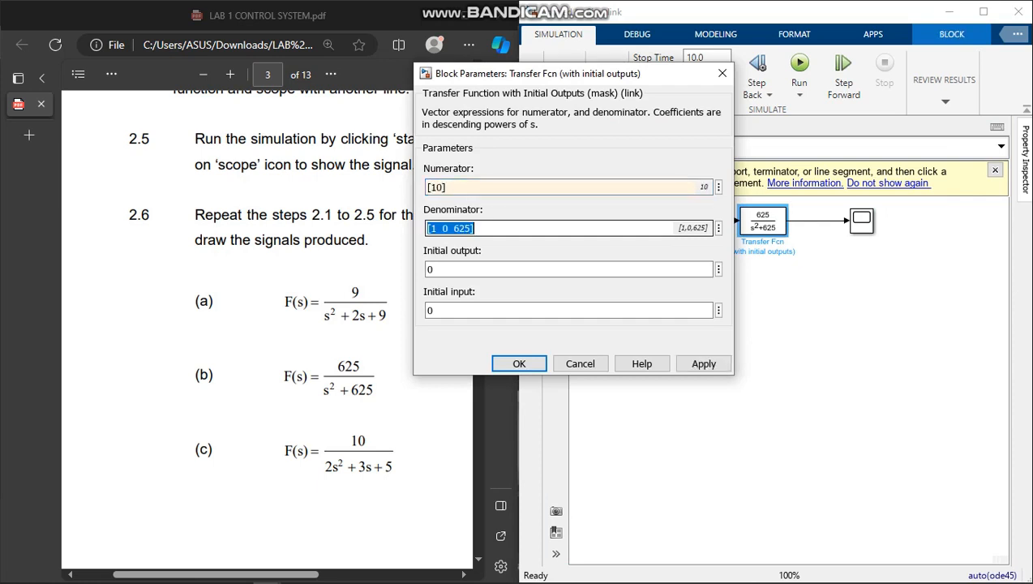
key(Left)
key(Left)
key(Left)
key(Left)
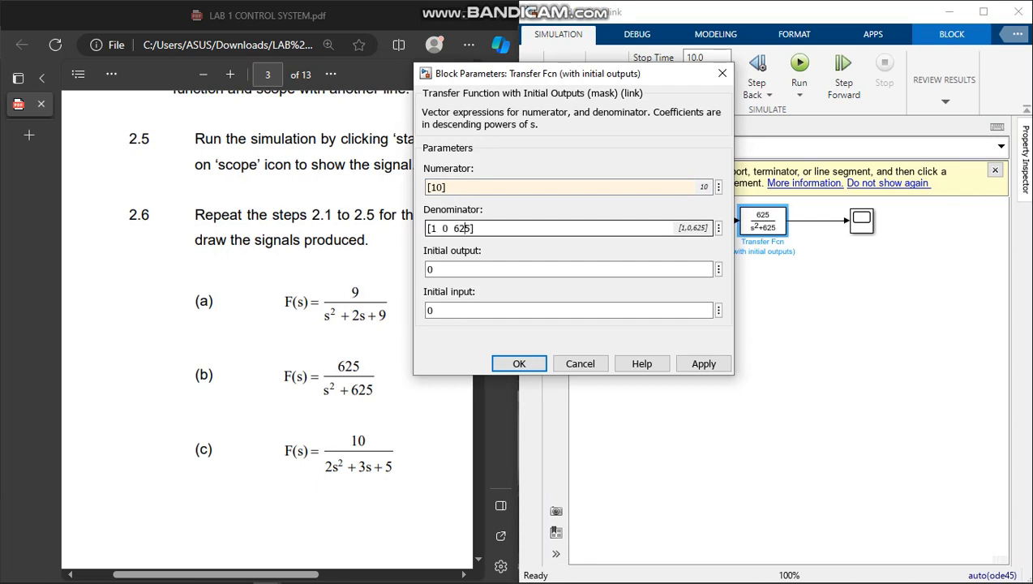
key(Left)
key(Left)
key(Left)
key(BackSpace)
text(2)
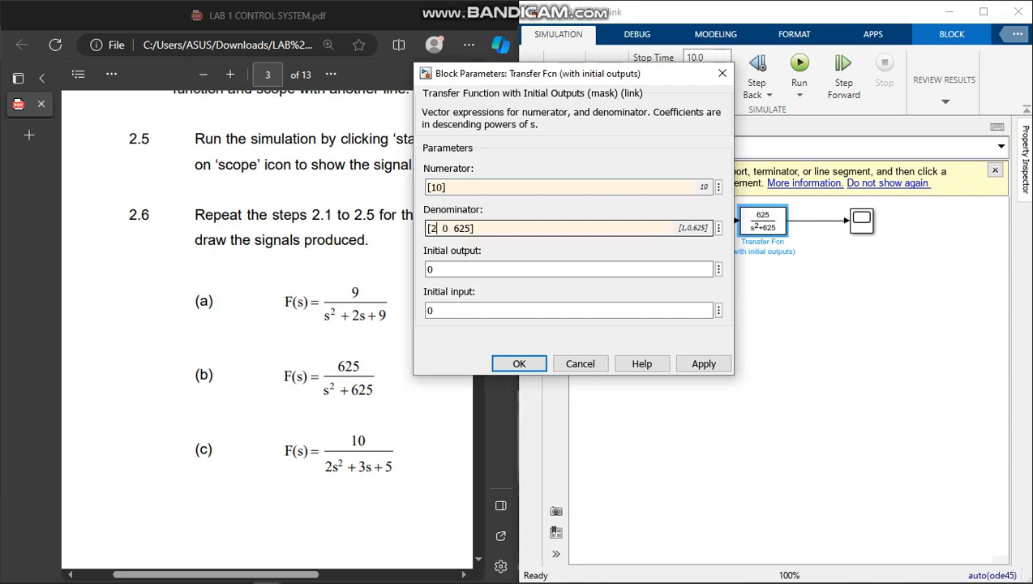
key(Right)
key(BackSpace)
text(3)
key(Right)
key(Right)
key(Right)
key(Right)
key(Right)
key(Left)
key(BackSpace)
key(BackSpace)
click(703, 363)
click(519, 363)
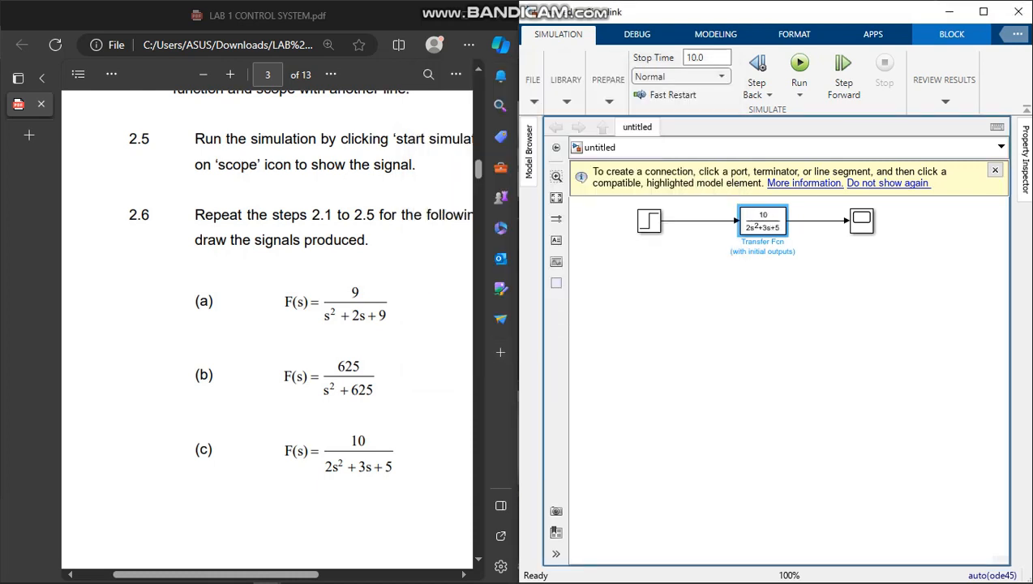
Run the simulation for function (c) and open its response in the Scope
click(799, 63)
double_click(861, 220)
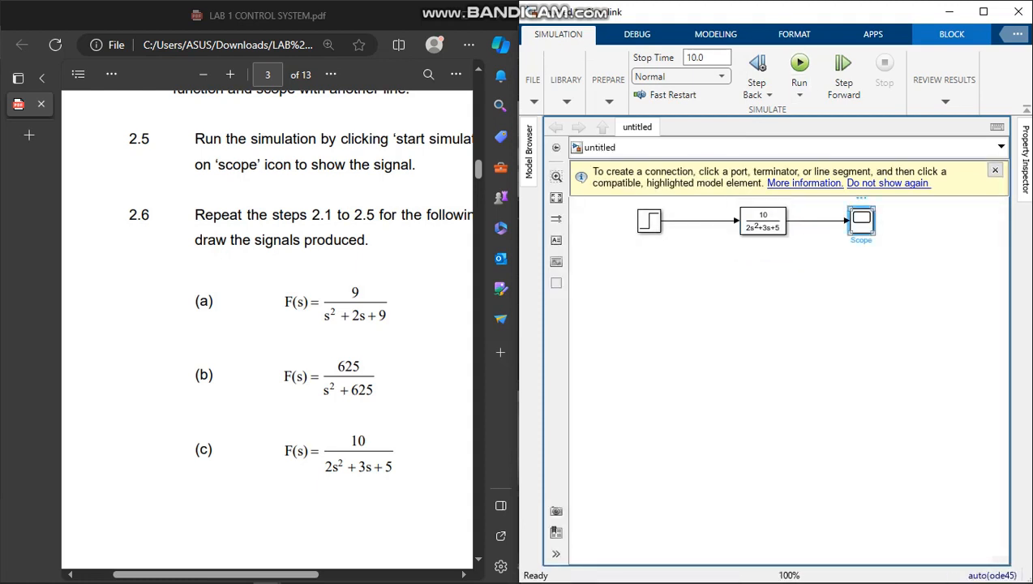
mouse_move(796, 163)
mouse_down()
mouse_move(814, 160)
mouse_move(802, 154)
mouse_up()
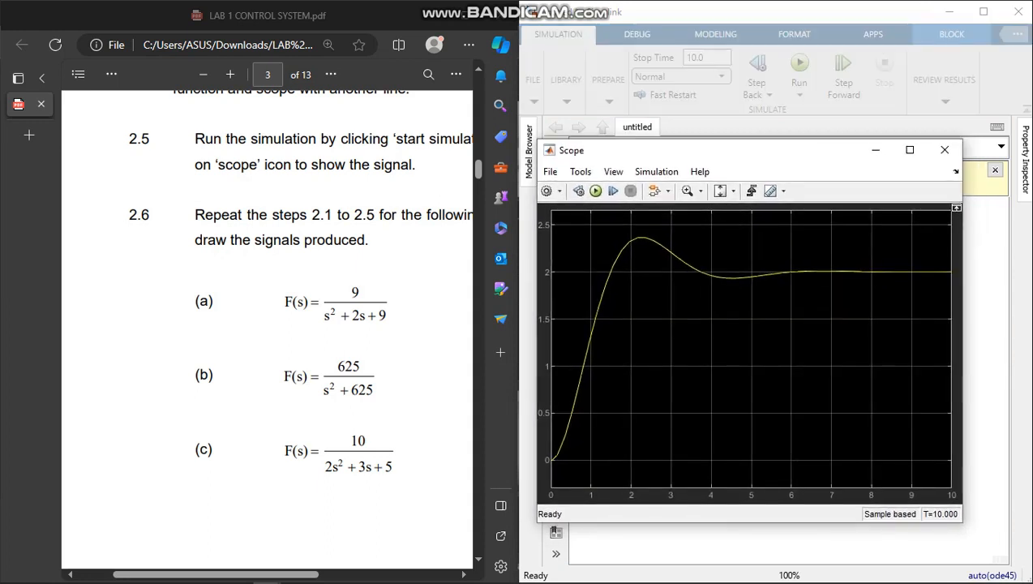
Compare the Scope response with the lab sheet's Task 2.6 answer plots, ending at (c), and close the Scope
scroll(268, 324, down, 10)
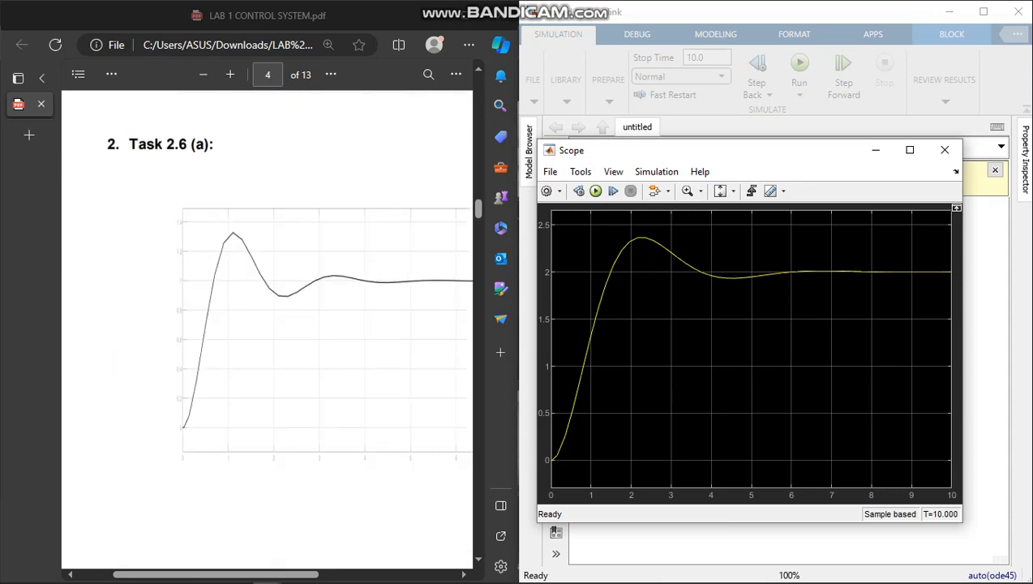
scroll(267, 324, up, 4)
scroll(268, 324, down, 1)
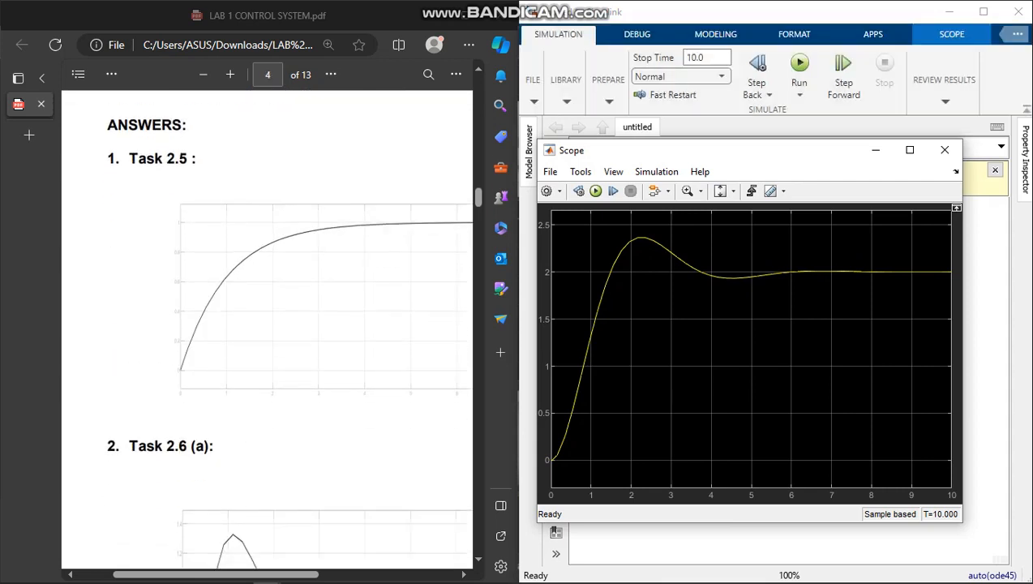
scroll(365, 487, down, 6)
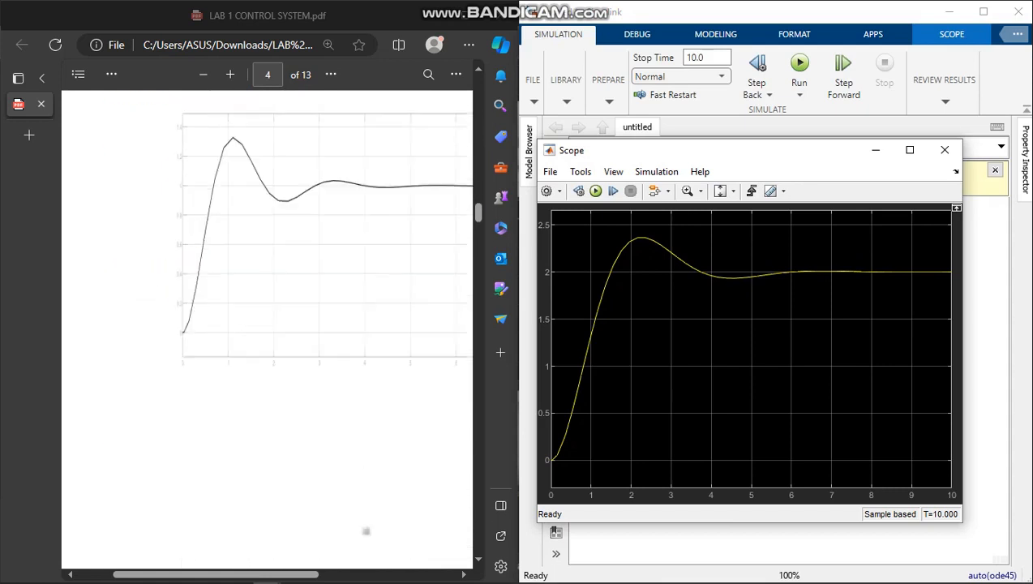
scroll(364, 473, up, 3)
scroll(268, 325, up, 5)
scroll(268, 324, down, 3)
scroll(268, 324, down, 10)
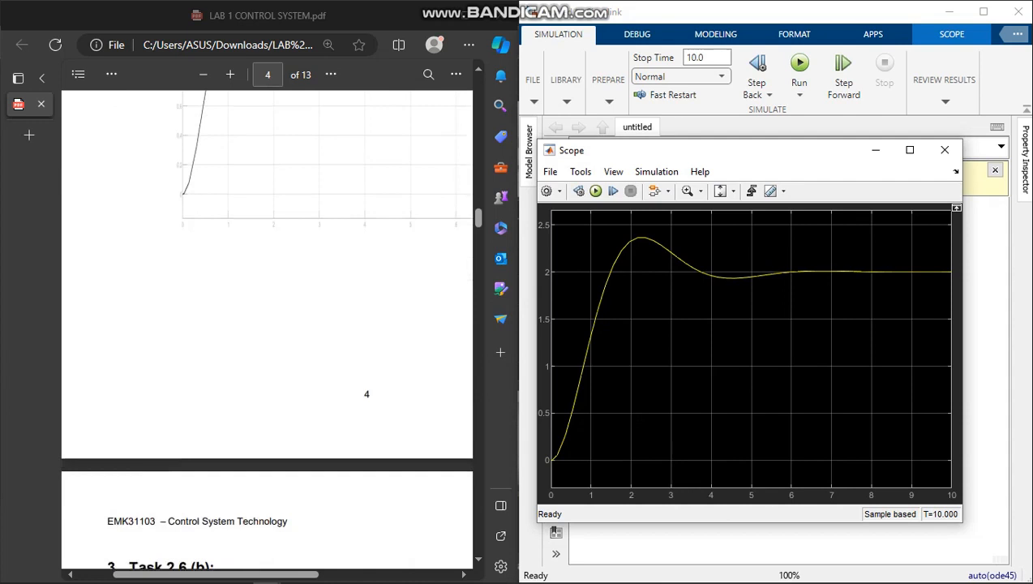
scroll(267, 325, up, 3)
scroll(268, 325, down, 7)
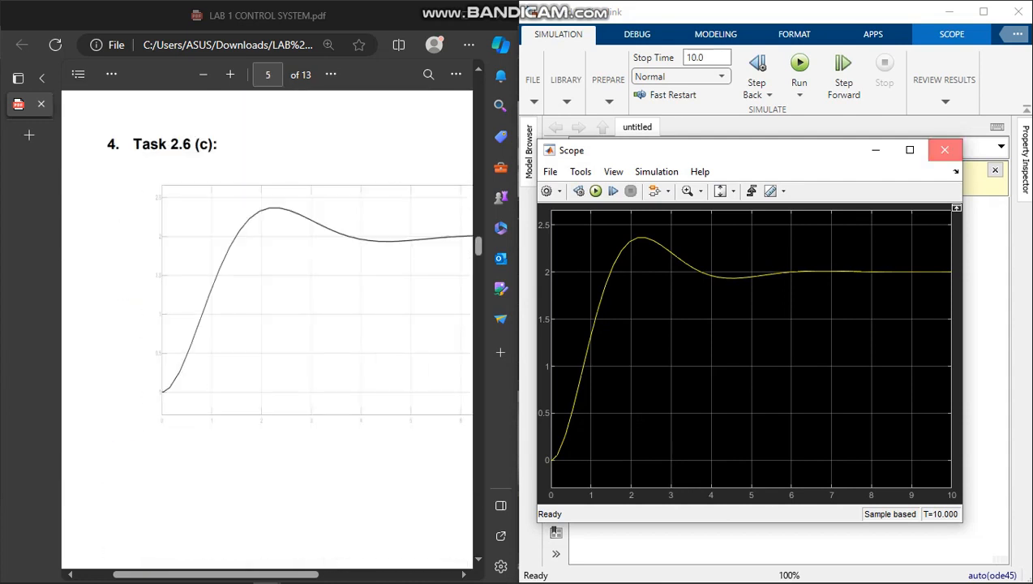
click(944, 149)
click(862, 324)
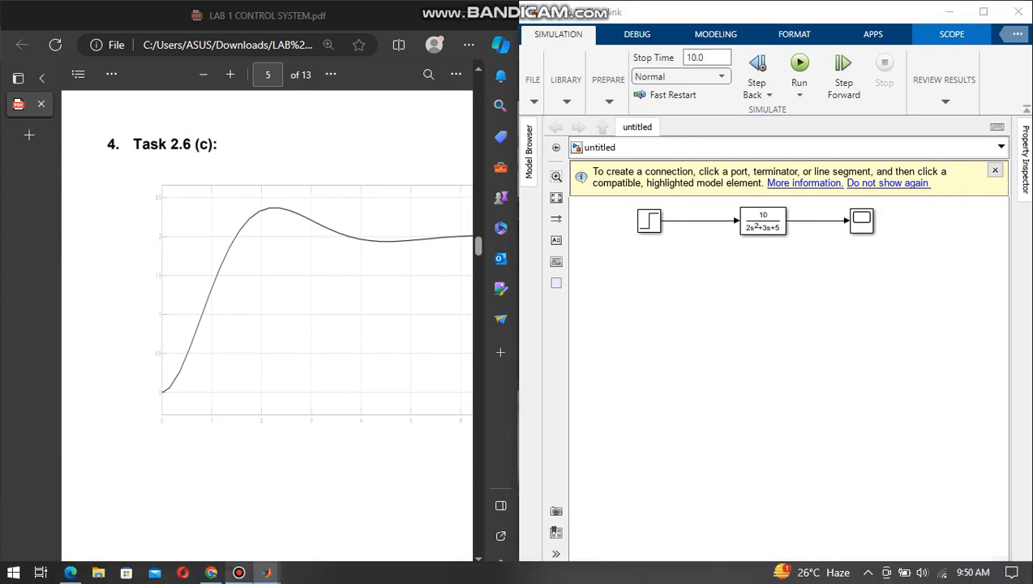
click(240, 573)
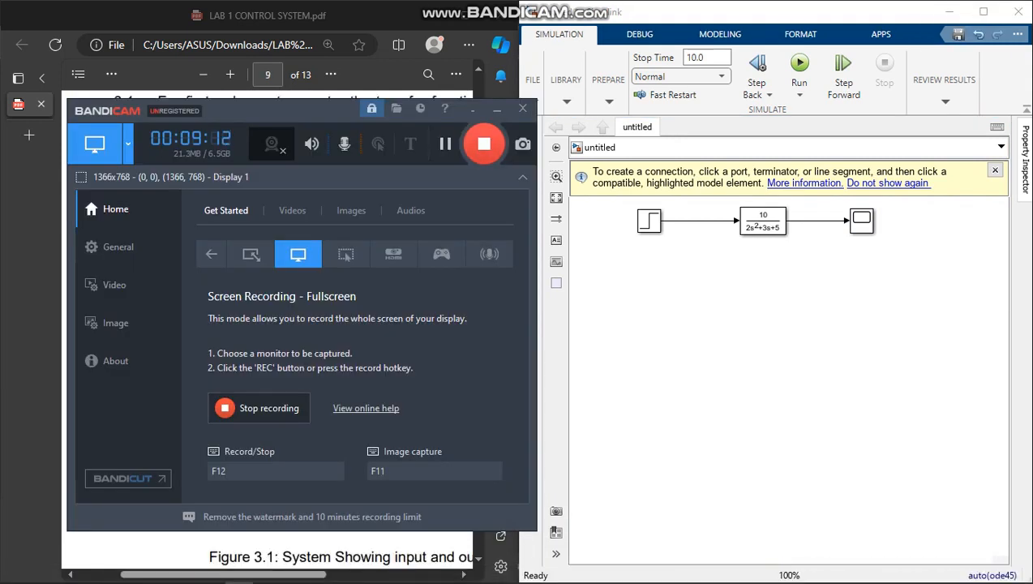
click(522, 108)
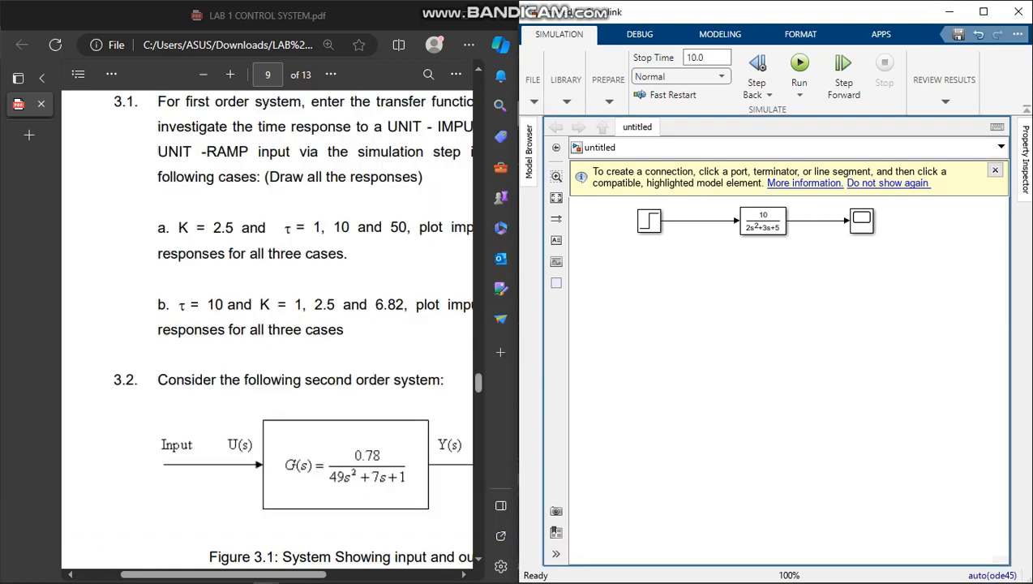
Review the first- and second-order process transfer function forms in the lab sheet that precede procedure 3.1
scroll(268, 324, up, 3)
scroll(267, 324, up, 8)
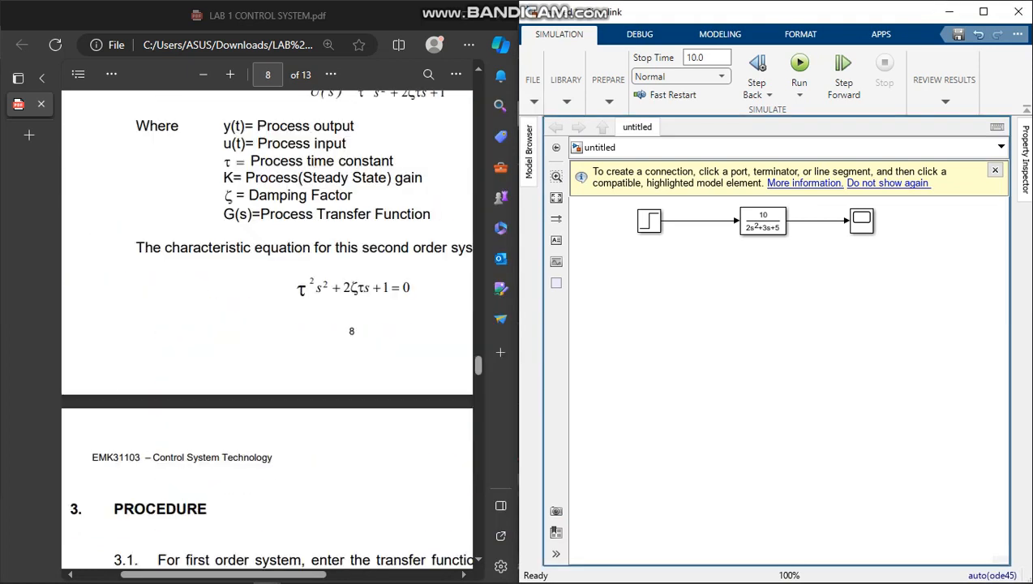
scroll(350, 195, up, 10)
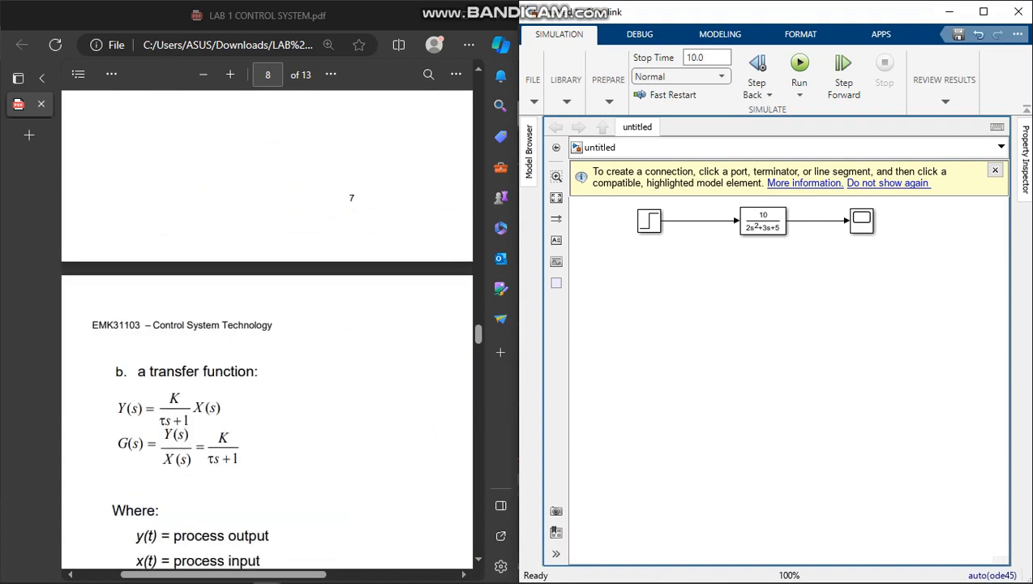
scroll(268, 324, up, 3)
scroll(267, 325, down, 6)
scroll(268, 324, down, 15)
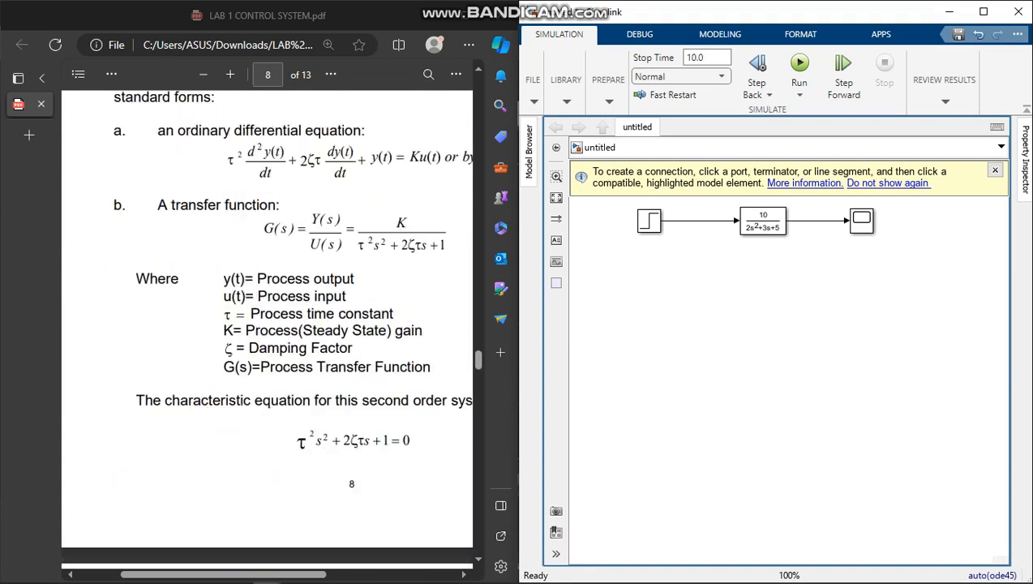
scroll(267, 324, down, 3)
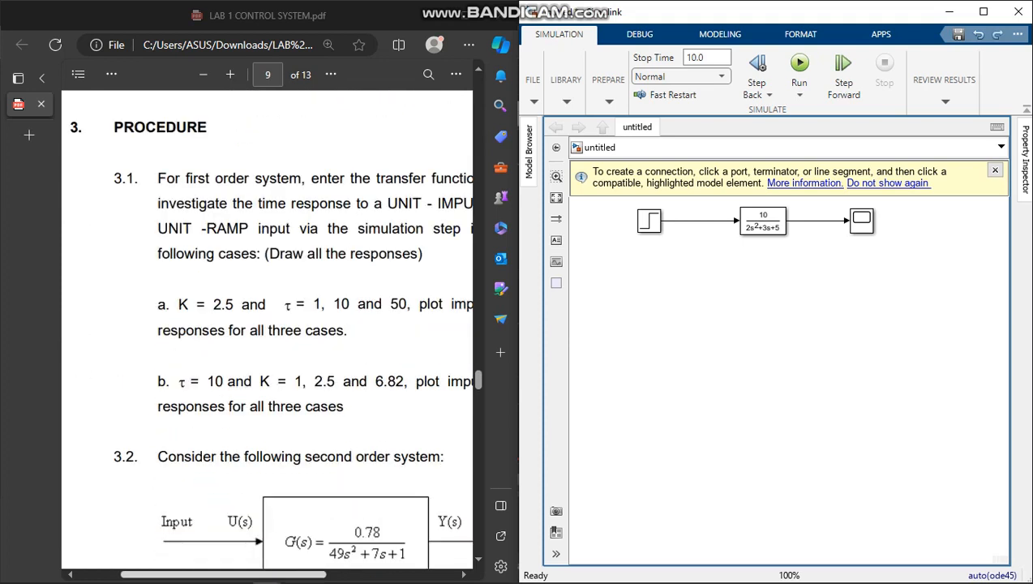
Read procedure 3.1 in the lab sheet for the required inputs and the K and τ values of cases a and b
scroll(267, 349, right, 5)
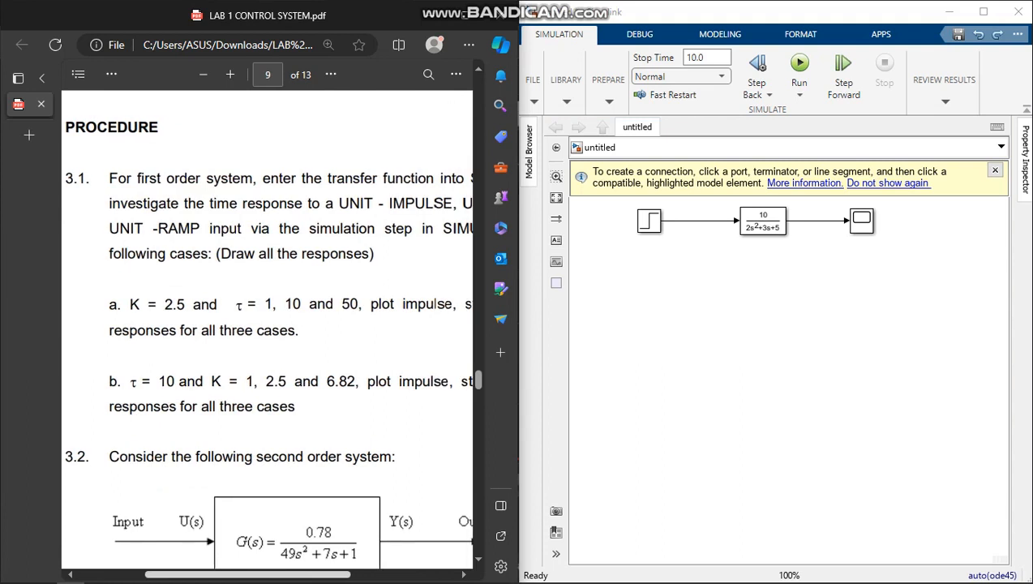
scroll(268, 348, right, 3)
scroll(267, 348, left, 2)
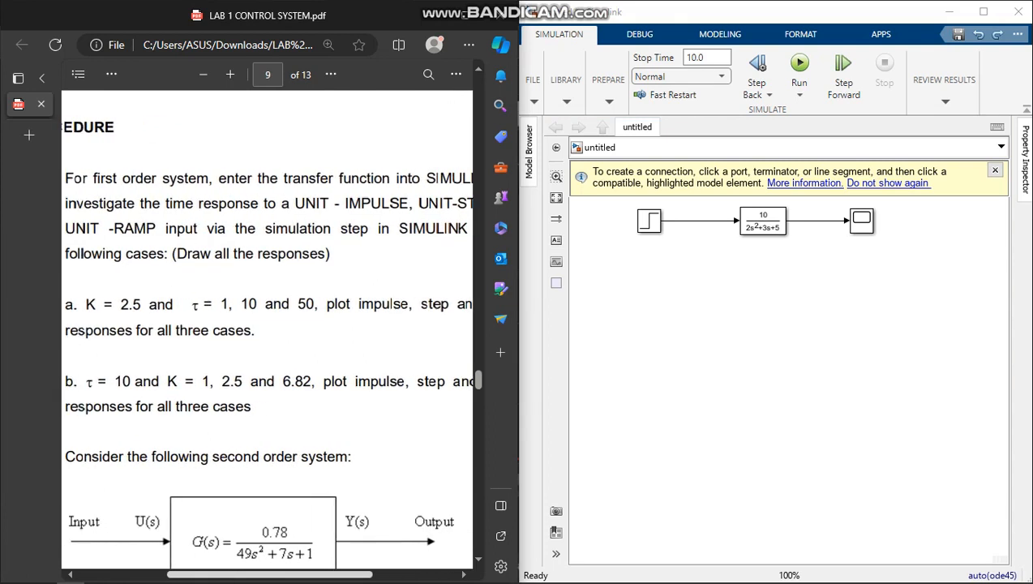
scroll(268, 349, right, 5)
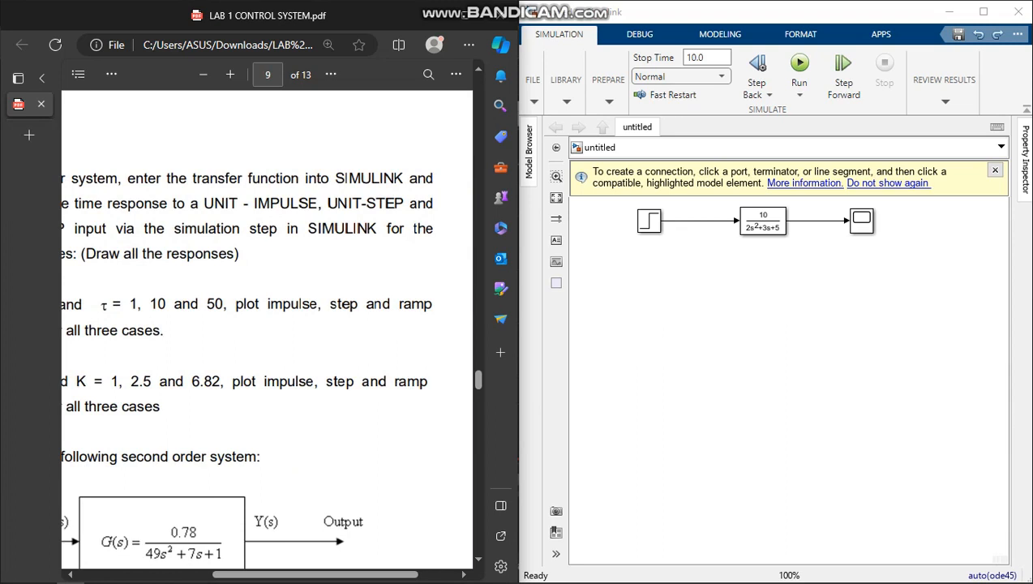
scroll(268, 348, left, 7)
scroll(268, 348, right, 2)
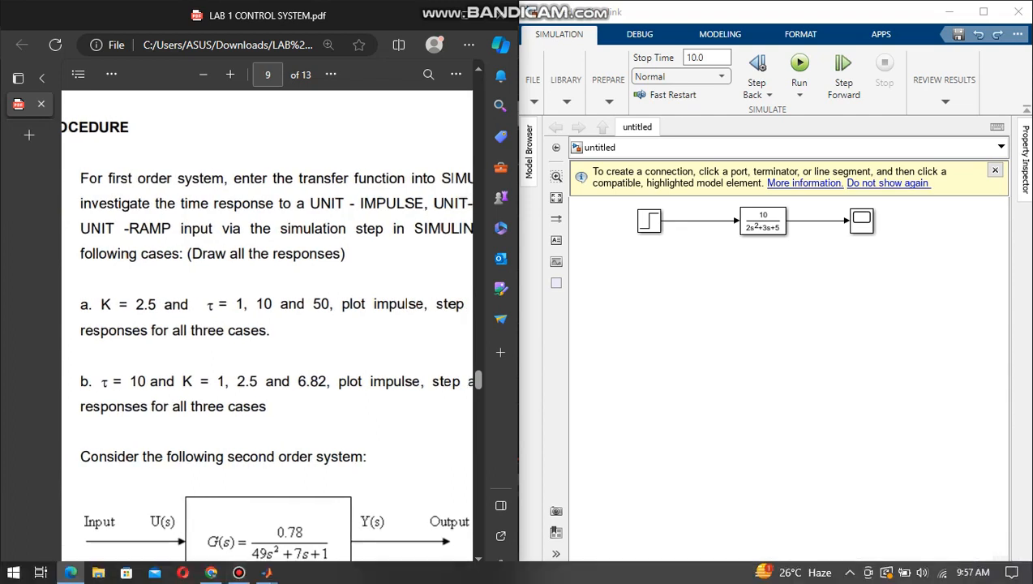
scroll(267, 348, left, 1)
scroll(267, 349, left, 4)
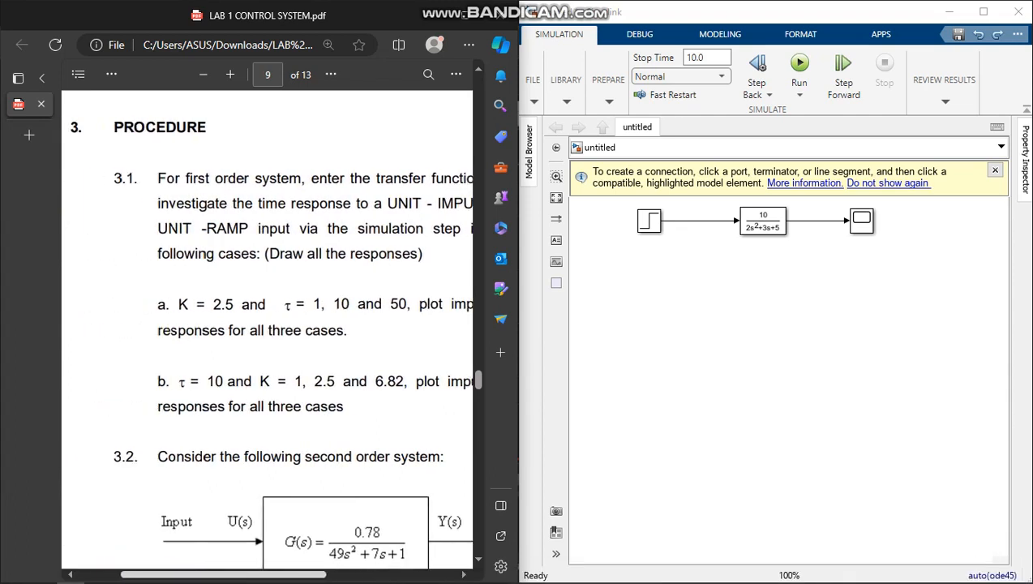
scroll(268, 349, right, 1)
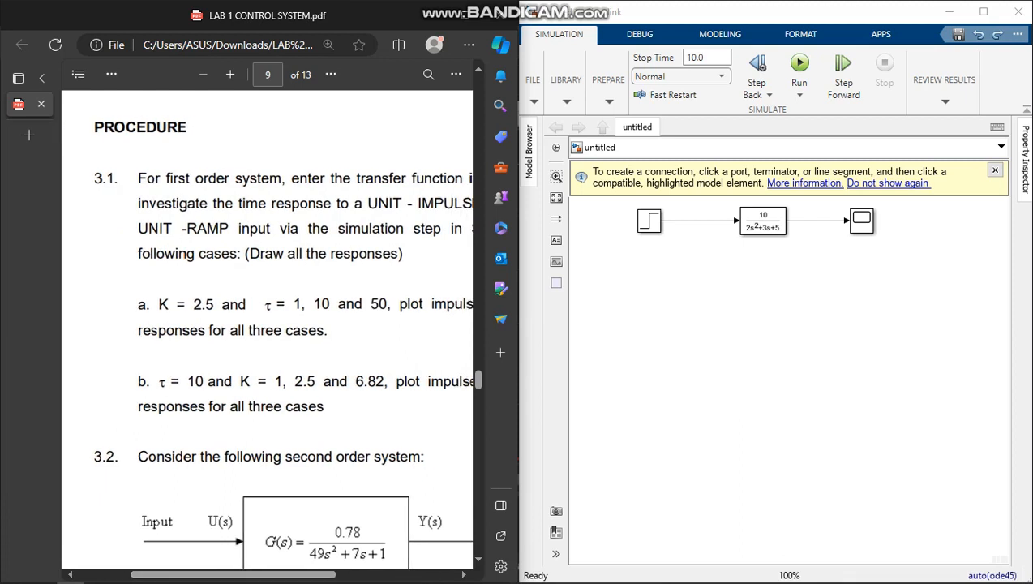
scroll(268, 349, right, 3)
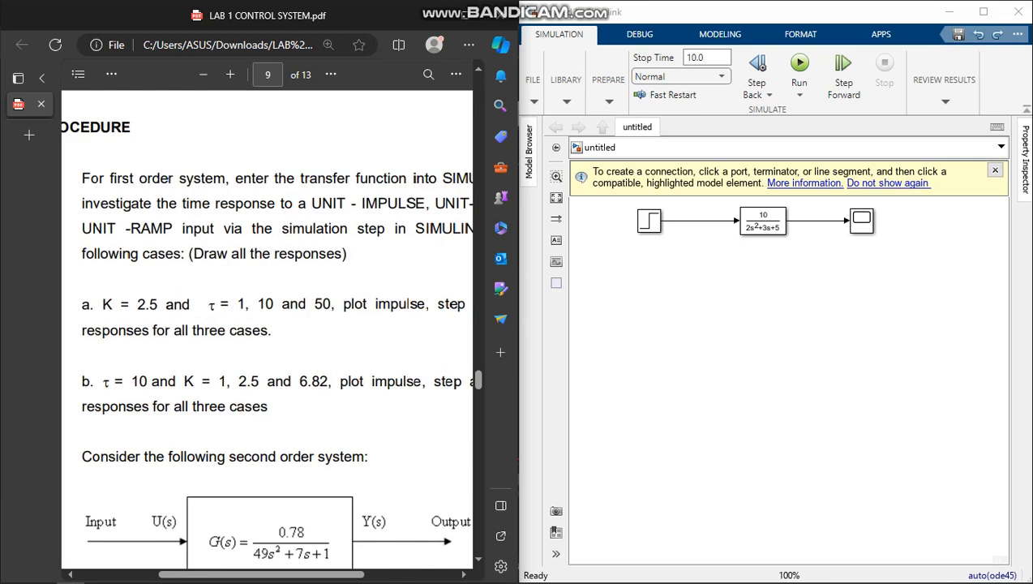
click(763, 221)
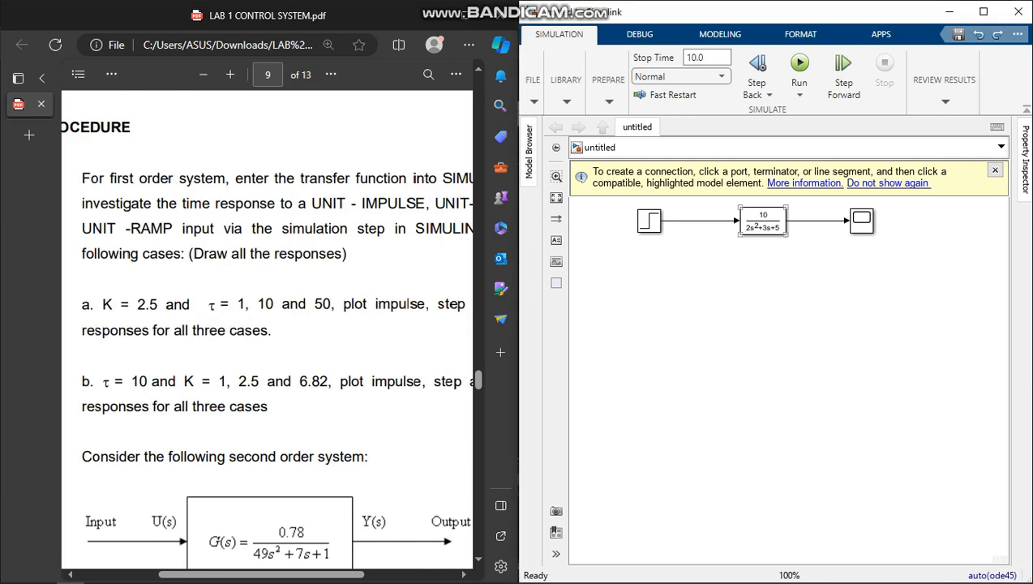
click(771, 292)
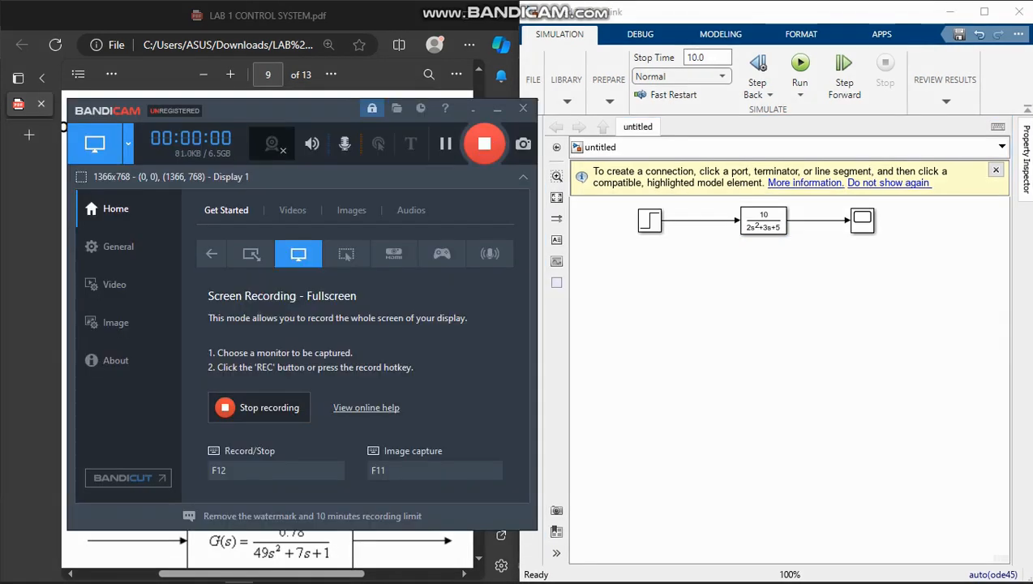
click(768, 288)
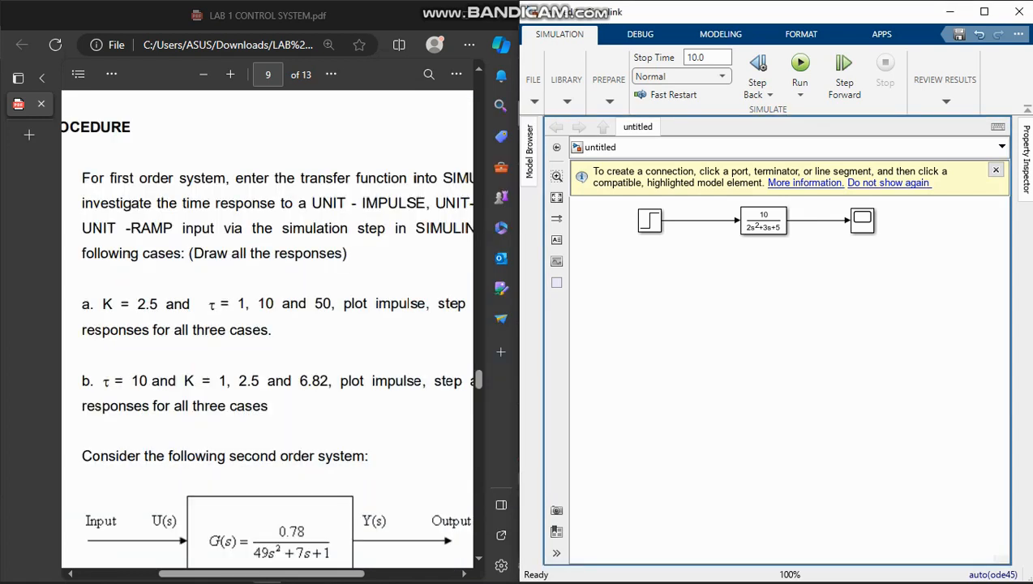
Duplicate the Transfer Fcn block twice and align both copies in a column beneath the original
click(763, 219)
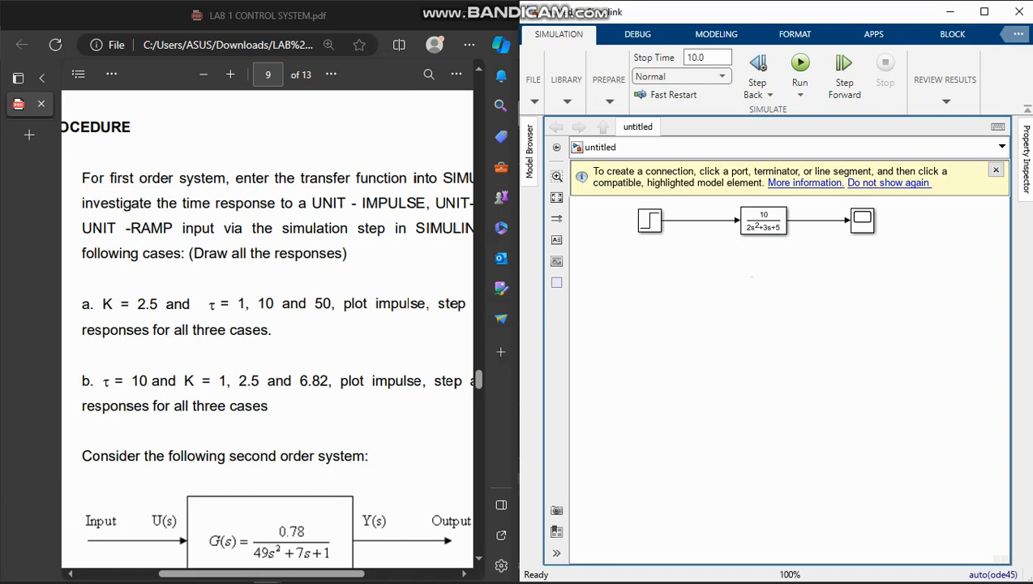
key(ctrl+v)
key(ctrl+v)
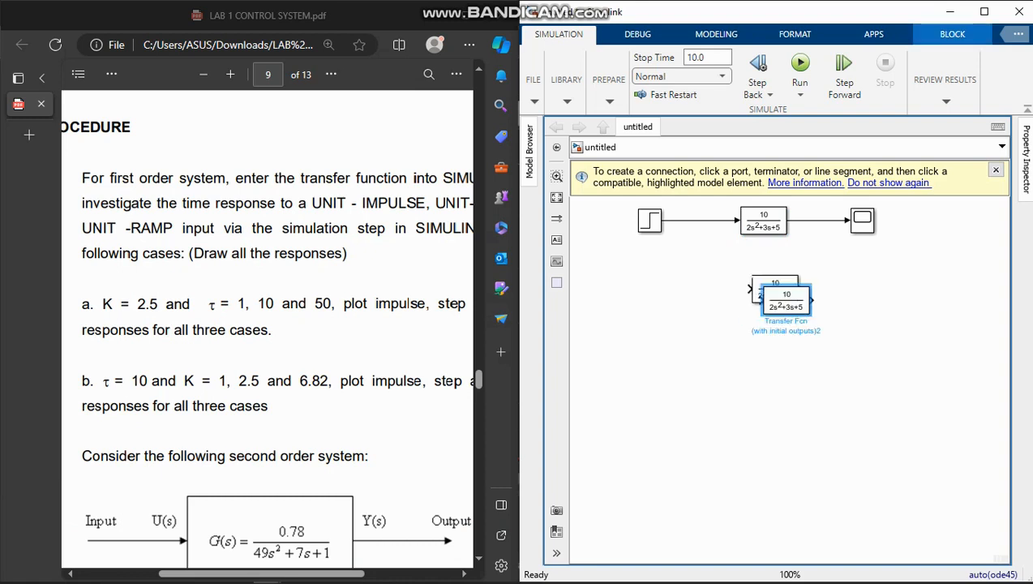
drag(786, 300, 786, 346)
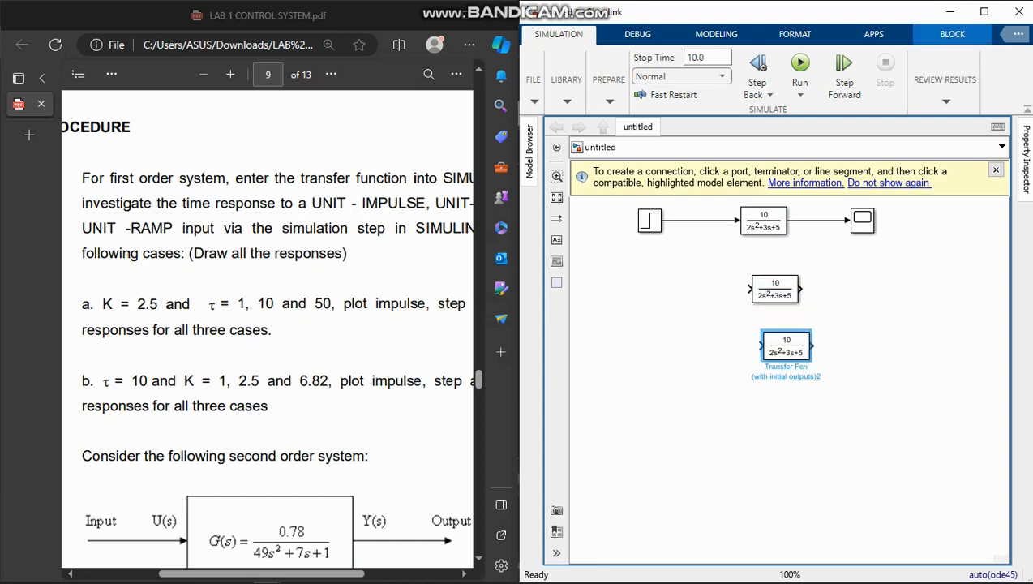
drag(775, 289, 763, 270)
drag(786, 347, 763, 334)
click(856, 318)
Set the numerator of the original Transfer Fcn block to [2.5] for case 3.1 a
click(763, 221)
double_click(763, 220)
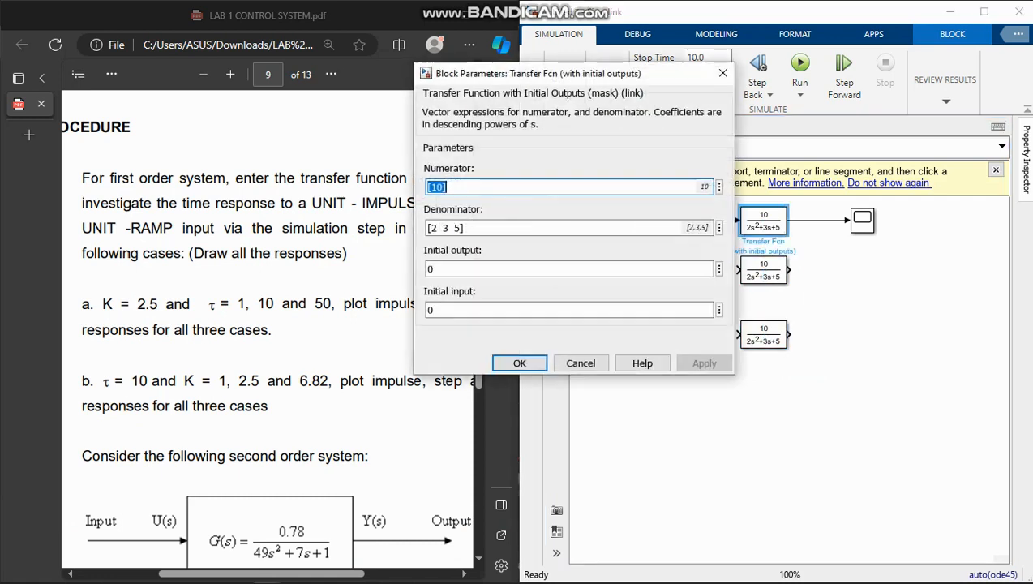
click(442, 187)
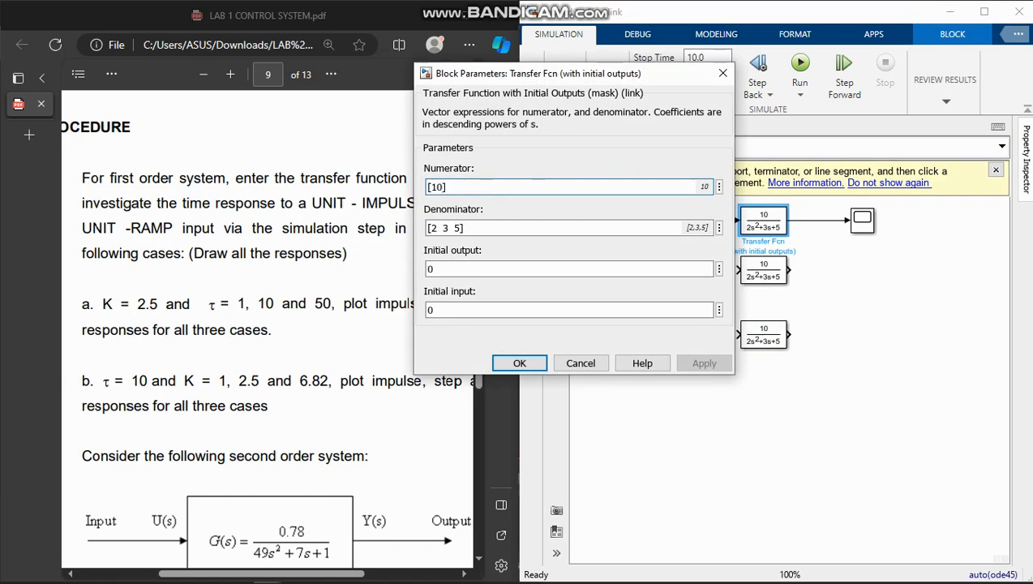
key(BackSpace)
key(BackSpace)
text(2.5)
key(Tab)
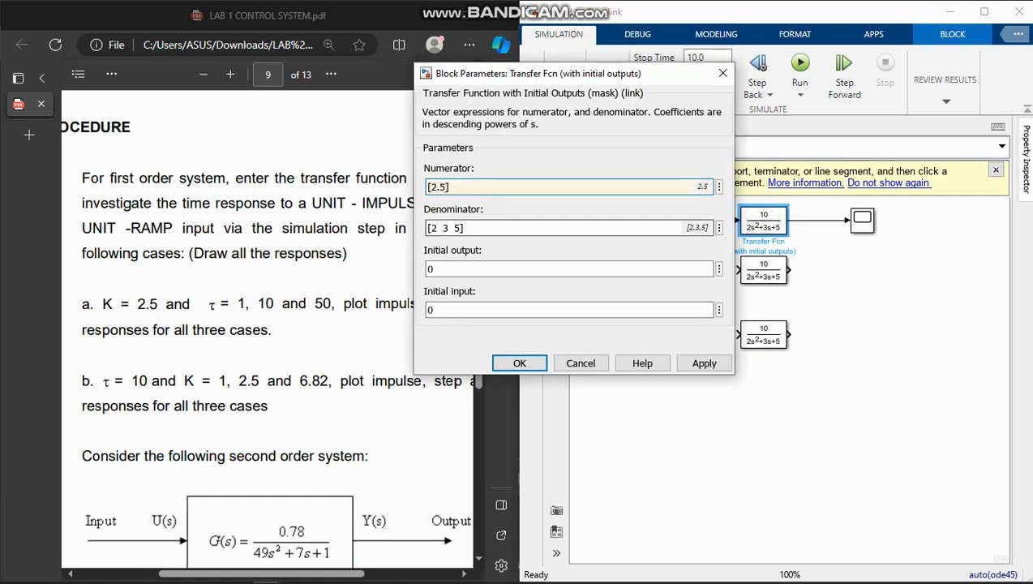
Set the denominator of the original Transfer Fcn block to [1 1] and accept its parameters
key(End)
key(BackSpace)
key(BackSpace)
key(BackSpace)
key(BackSpace)
key(BackSpace)
key(BackSpace)
text(1 1)
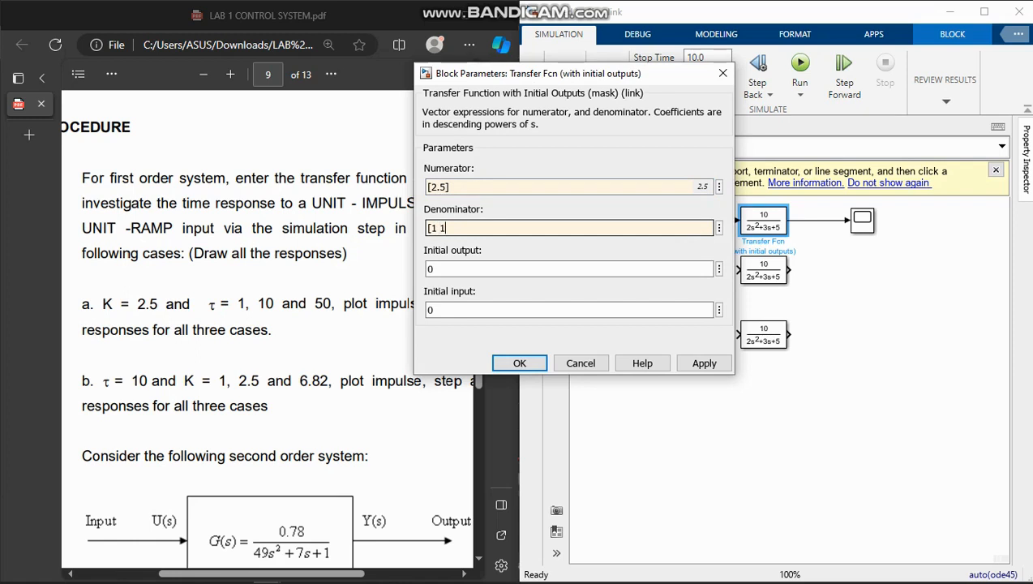
text(])
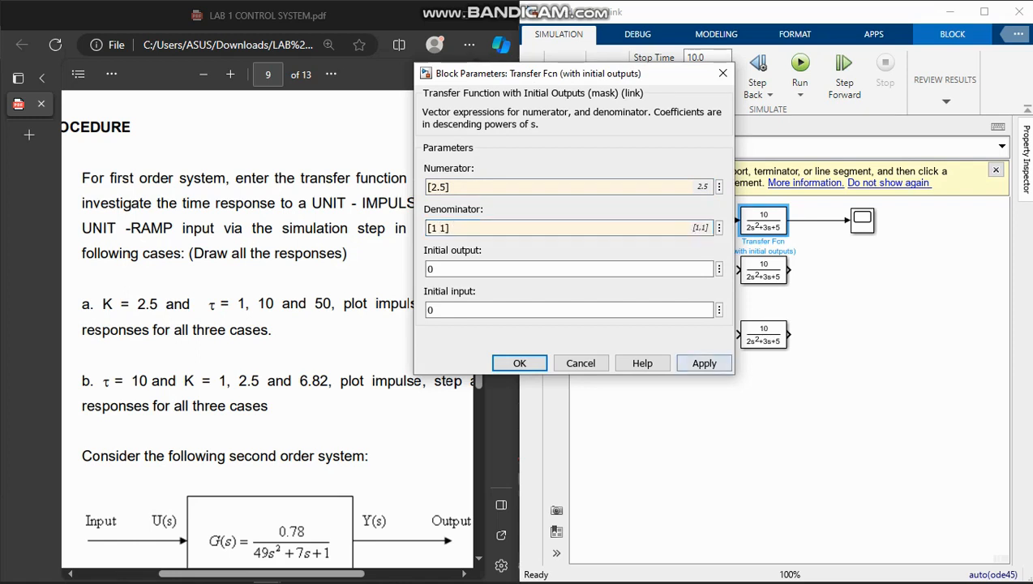
click(704, 362)
click(519, 363)
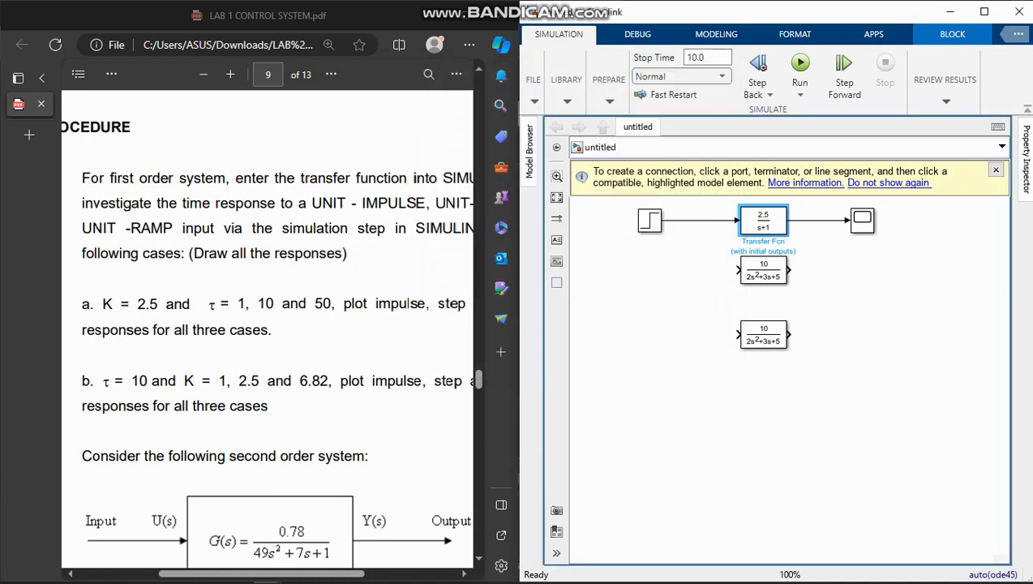
Set the numerator of the second Transfer Fcn block to [2.5]
double_click(763, 270)
click(443, 236)
key(BackSpace)
key(BackSpace)
text(2.5)
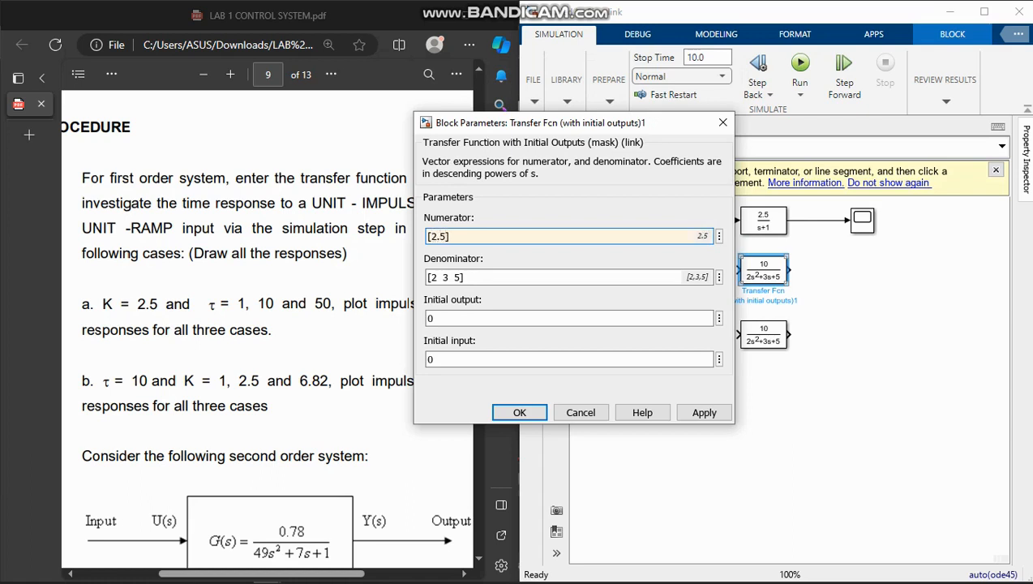
Set the second Transfer Fcn block's denominator to [10 1] and accept its parameters
click(464, 277)
click(464, 277)
key(BackSpace)
key(BackSpace)
key(BackSpace)
key(BackSpace)
key(BackSpace)
key(BackSpace)
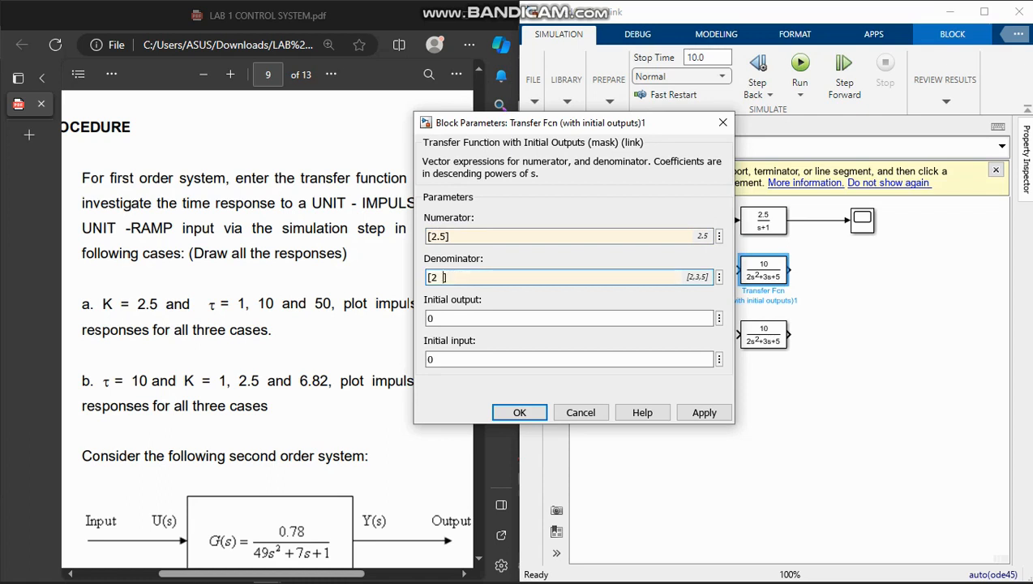
text(10 1)
click(704, 412)
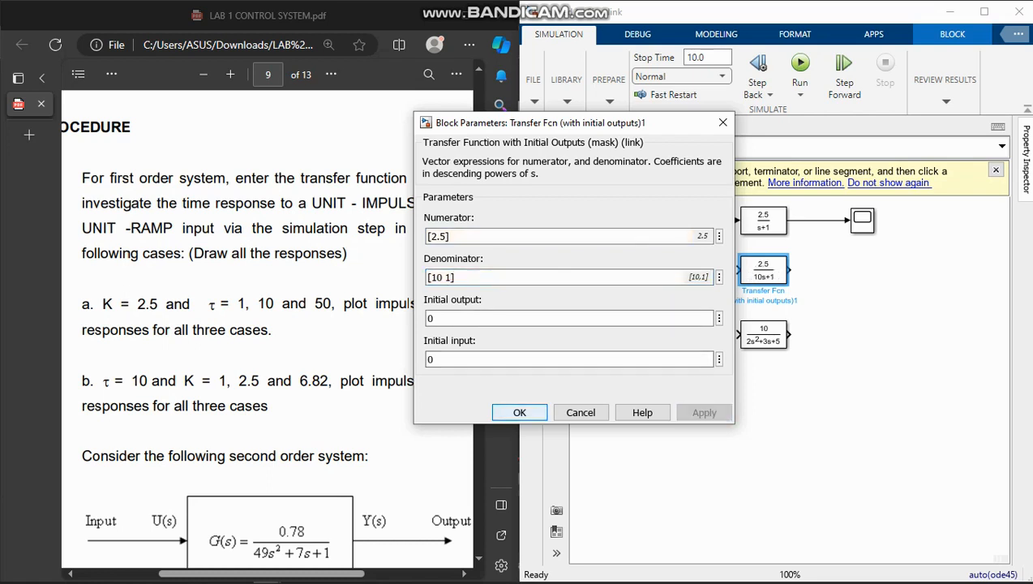
click(519, 412)
Set the third Transfer Fcn block's numerator to [2.5] and its denominator to [50 1]
double_click(763, 334)
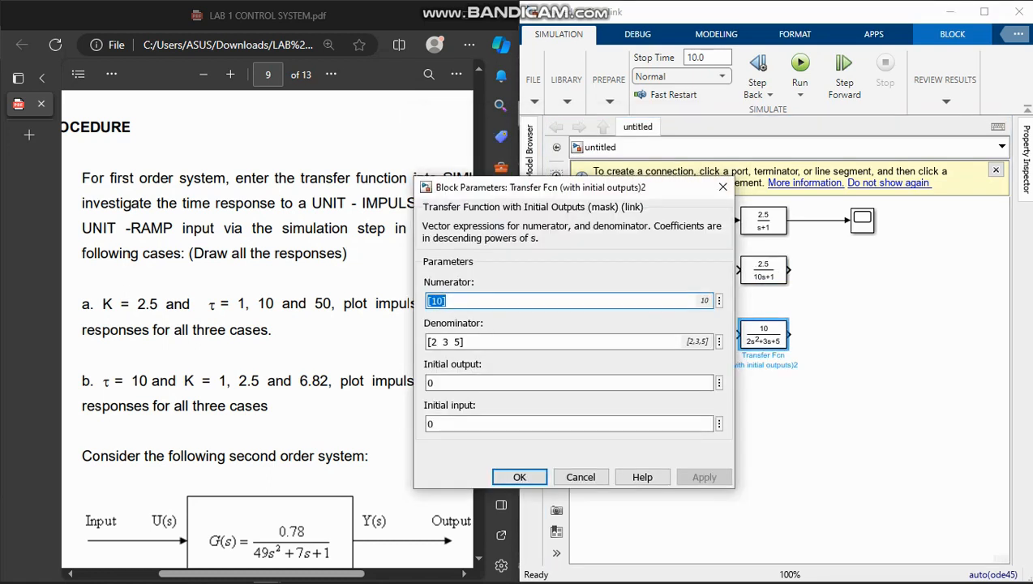
key(Left)
key(BackSpace)
key(BackSpace)
text(2.5)
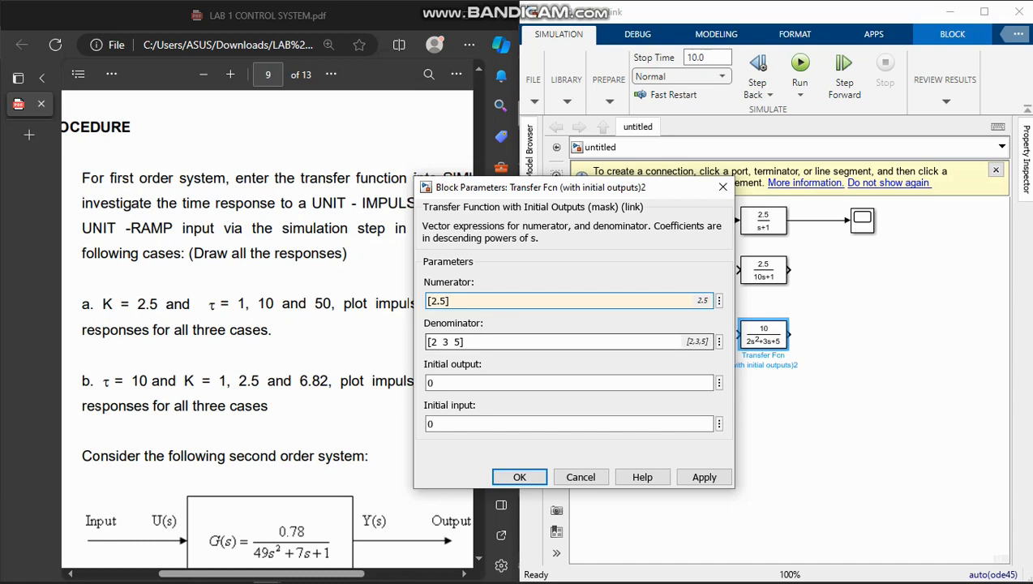
key(Tab)
key(BackSpace)
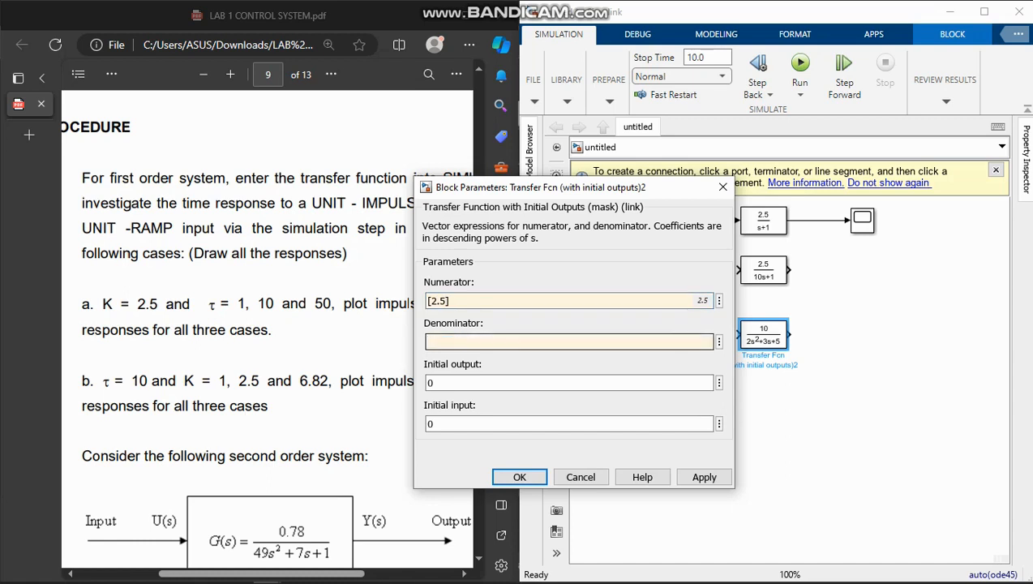
text([50 1])
key(Return)
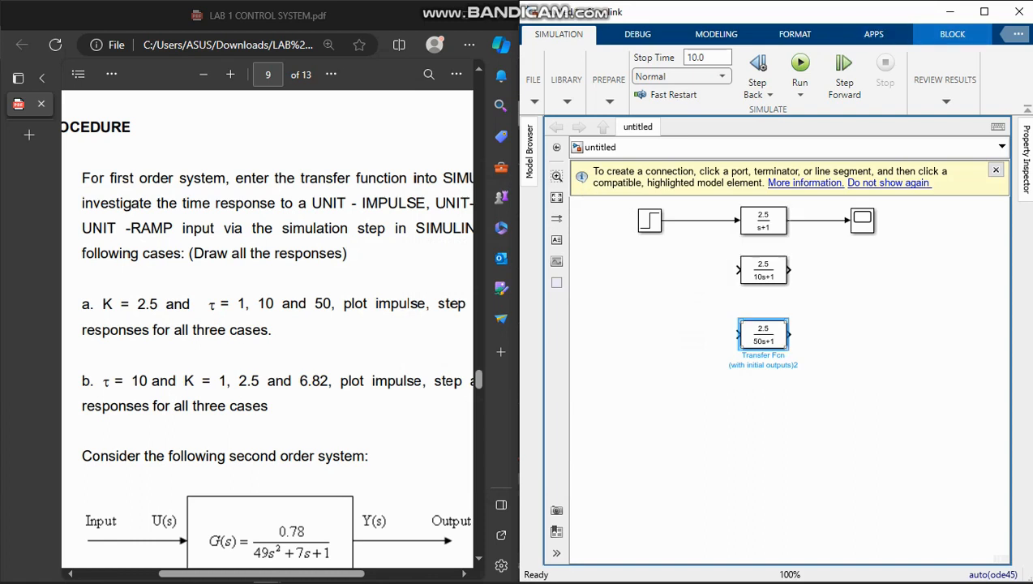
Add a Mux block beside the Transfer Fcn column, move the Scope past it and delete the line feeding the Scope
double_click(825, 290)
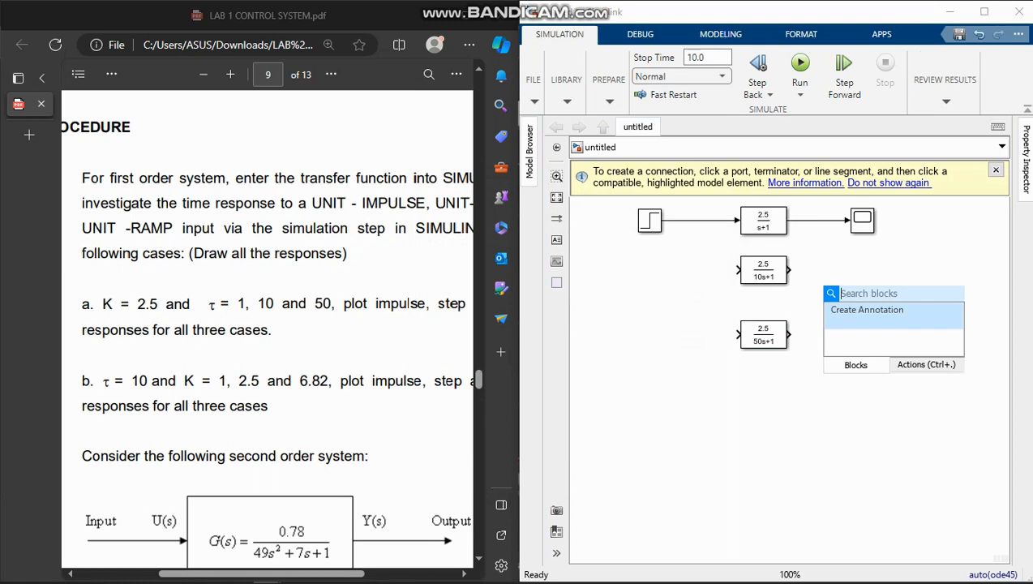
text(mux)
key(Return)
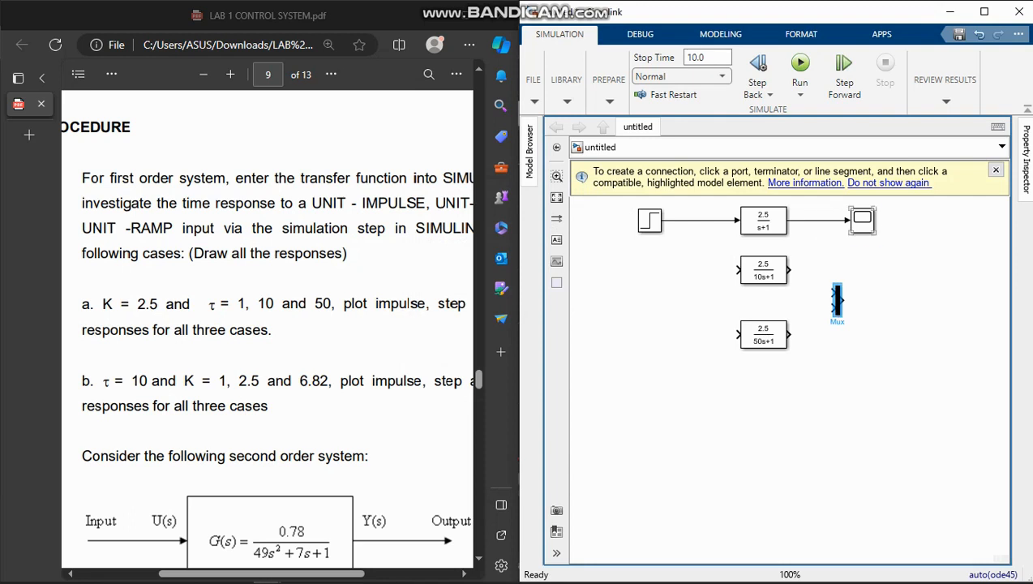
drag(862, 219, 907, 281)
click(842, 251)
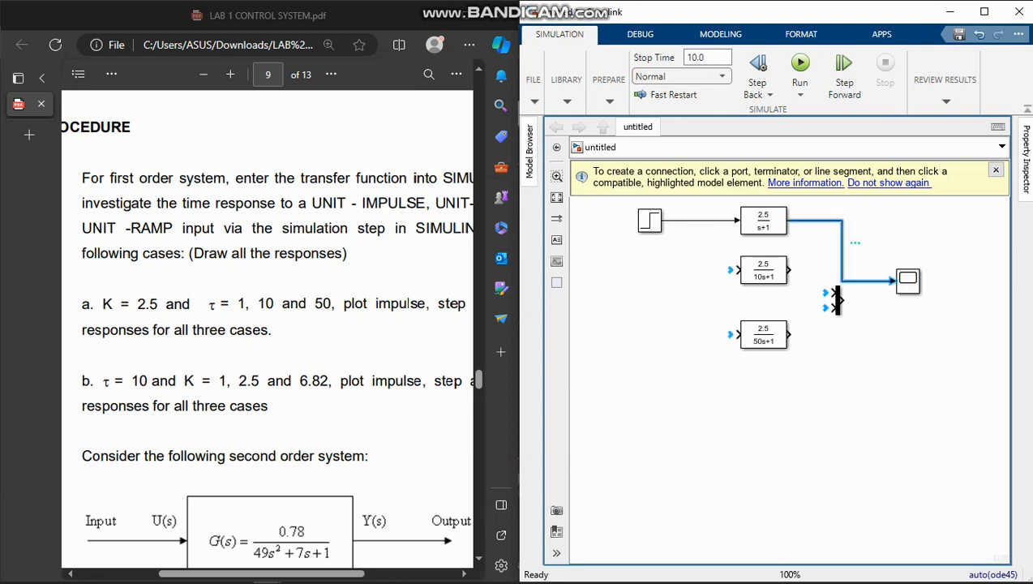
key(Delete)
mouse_move(834, 307)
mouse_down()
mouse_move(839, 323)
mouse_move(849, 267)
mouse_up()
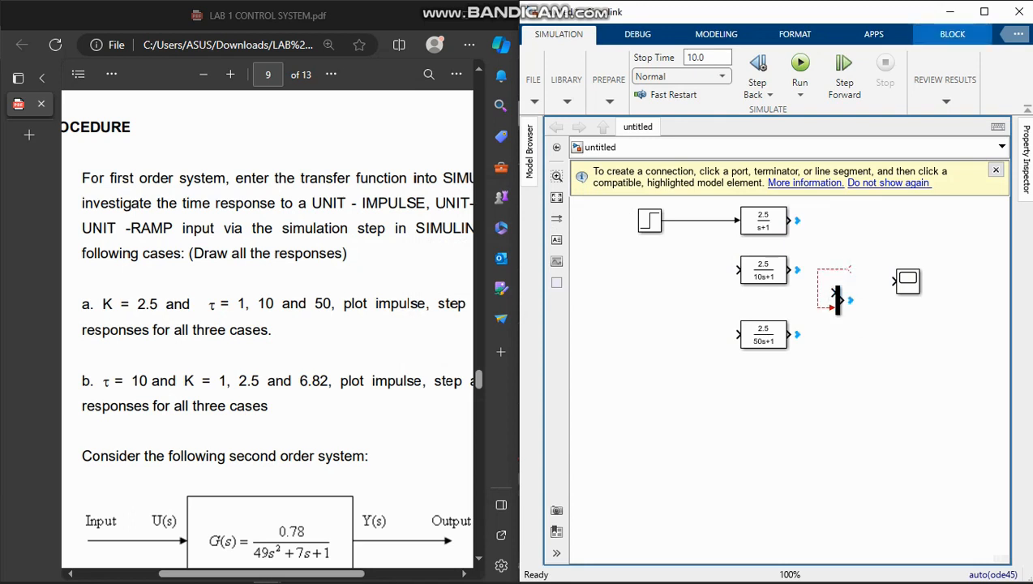
key(ctrl+z)
click(843, 300)
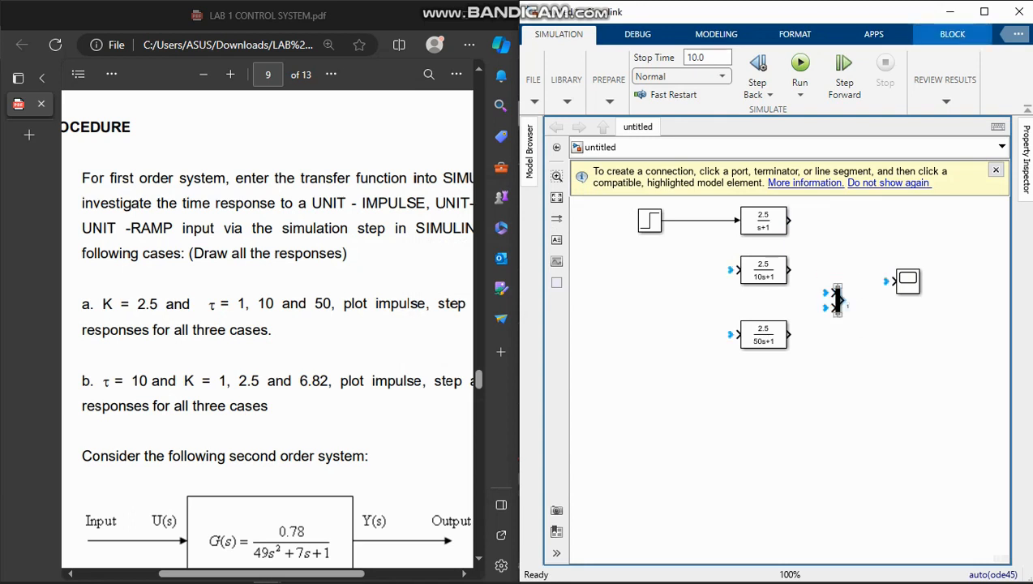
Line up the Mux and Scope beside the middle Transfer Fcn block and set the Mux's number of inputs to 3
drag(837, 301, 841, 278)
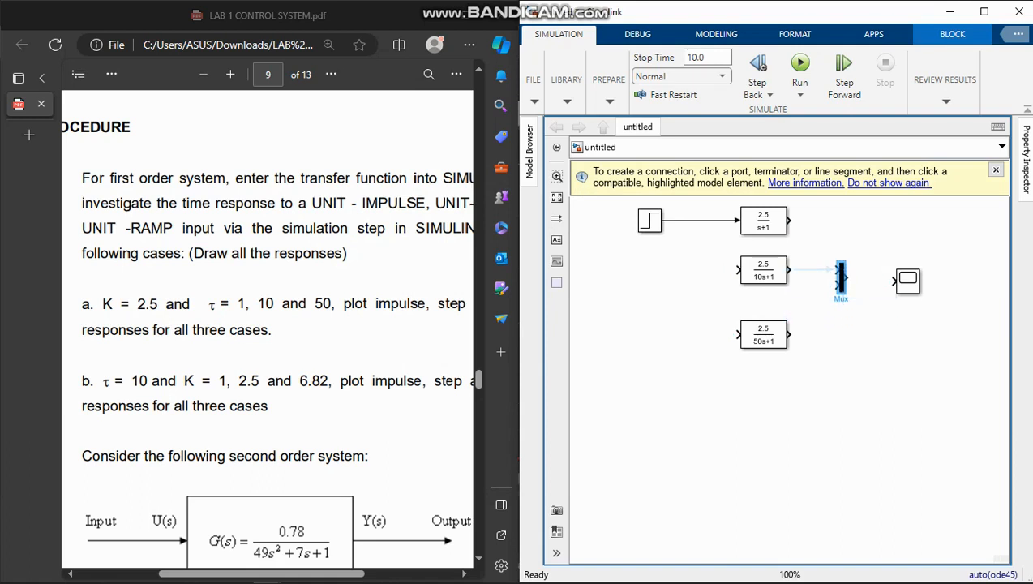
drag(907, 282, 908, 277)
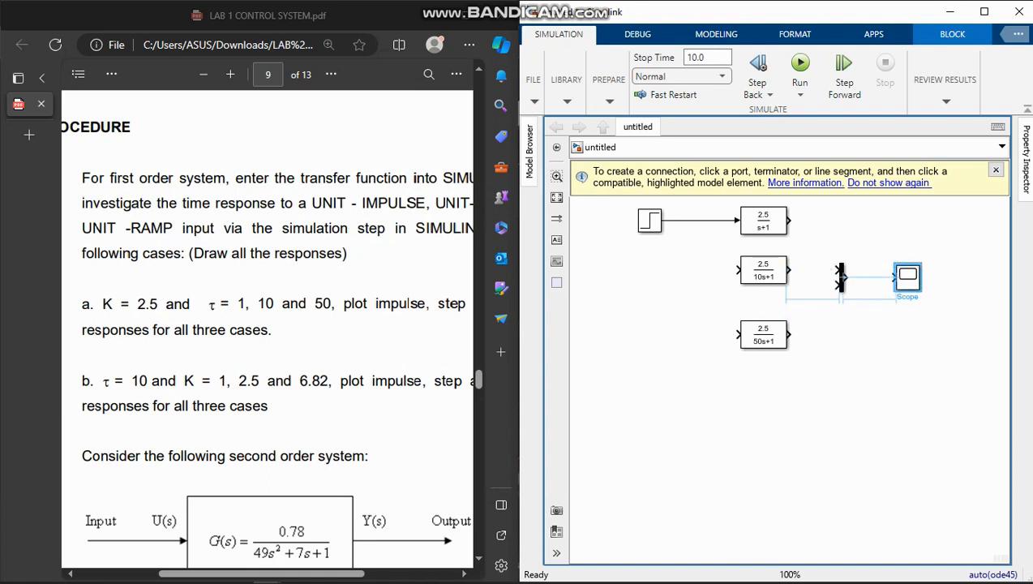
click(841, 277)
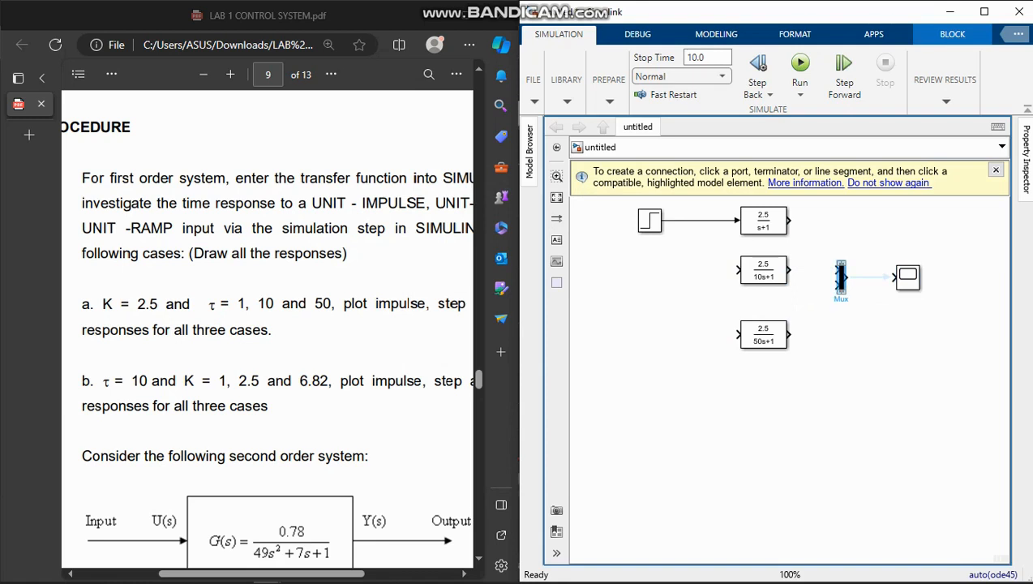
double_click(841, 277)
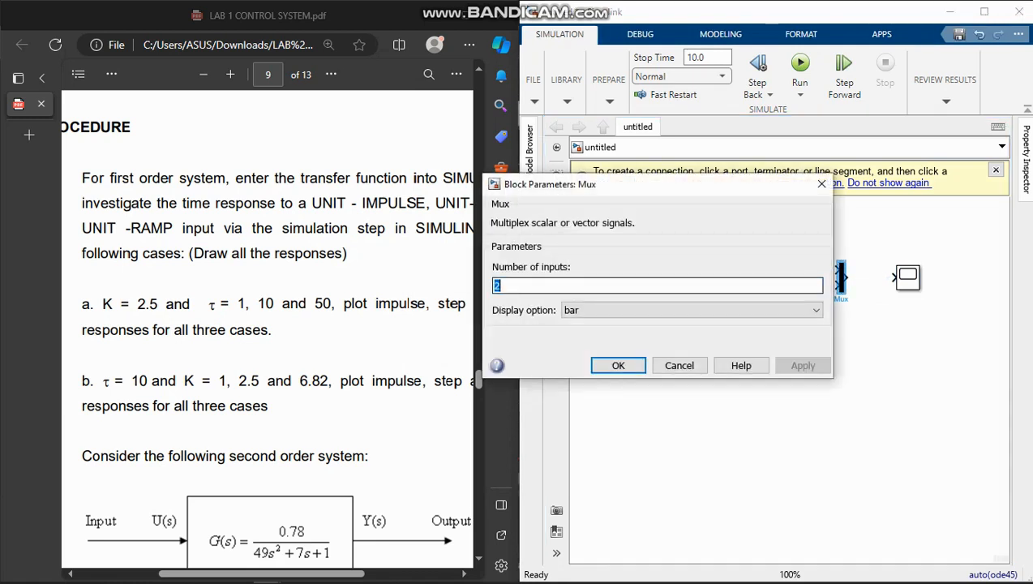
text(3)
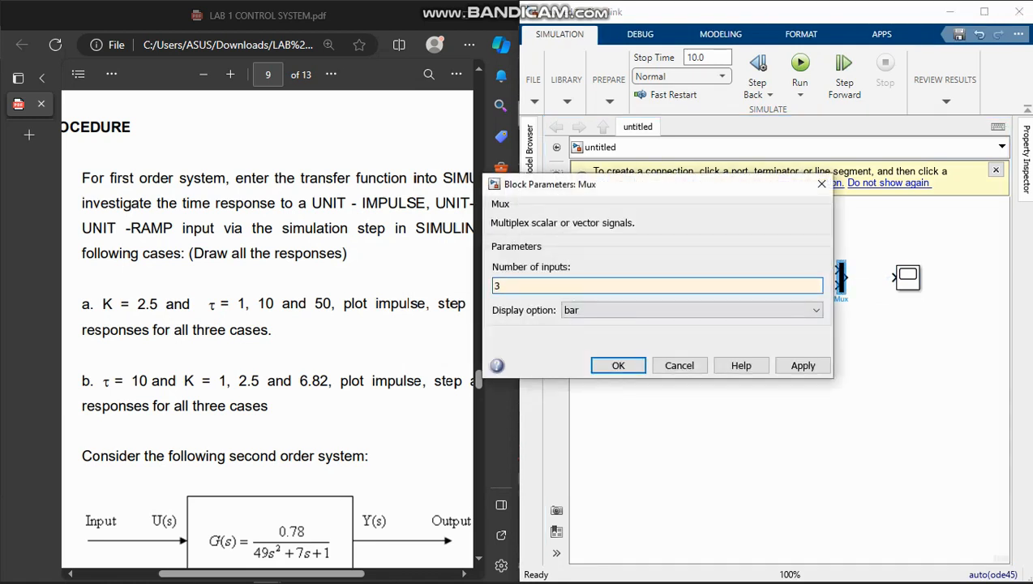
click(803, 364)
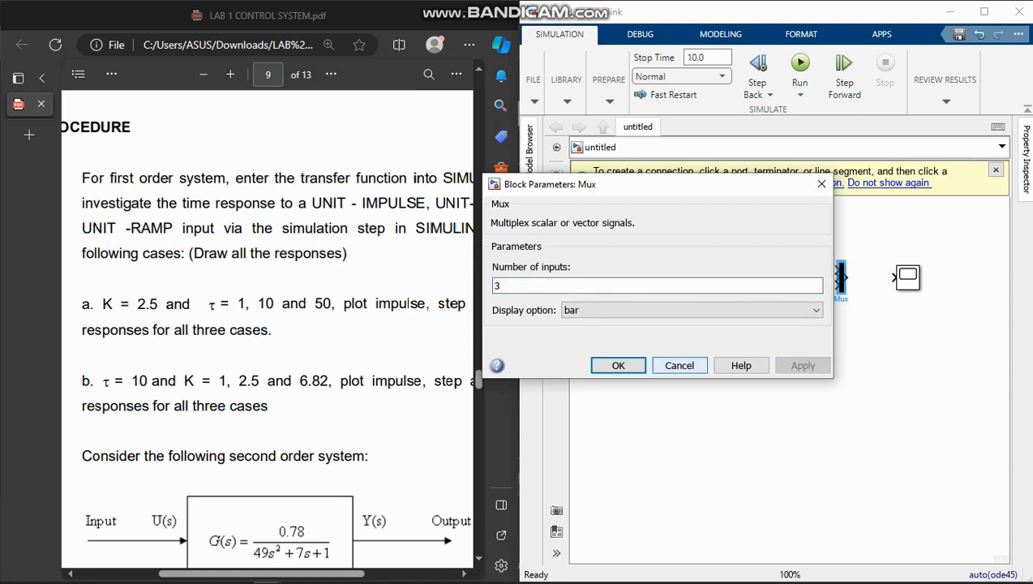
click(617, 365)
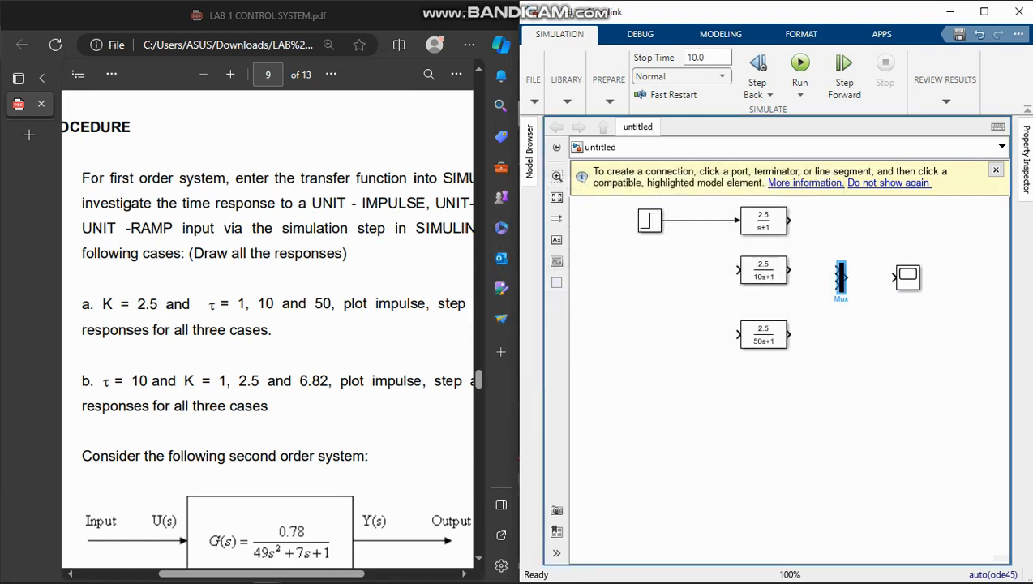
Branch the Step signal to the inputs of the second and third Transfer Fcn blocks
click(737, 270)
click(701, 220)
click(737, 334)
click(702, 269)
Connect the middle Transfer Fcn output to the middle Mux input and straighten the Mux and Scope along that line
click(789, 270)
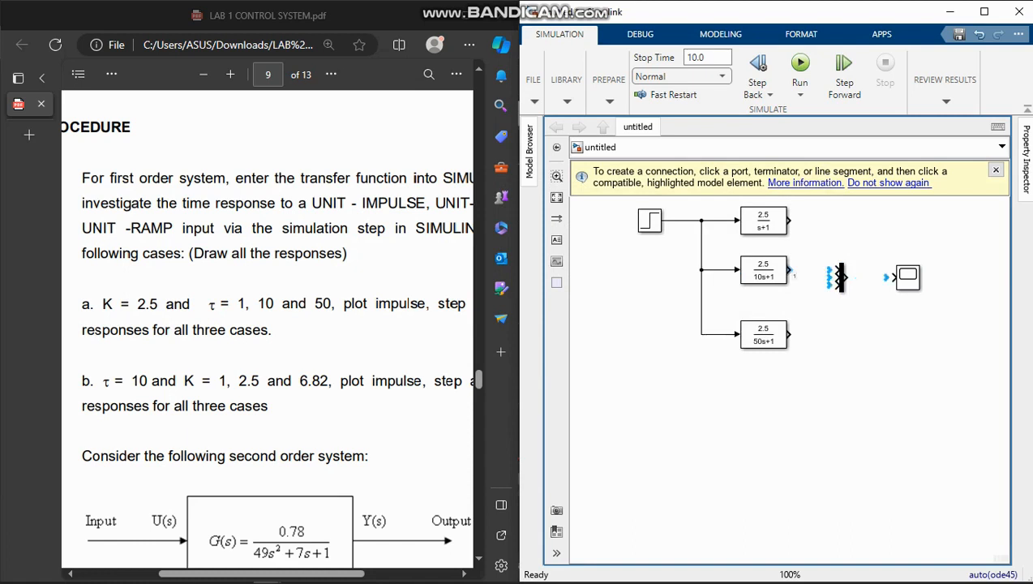
click(838, 278)
drag(841, 280, 841, 273)
drag(908, 277, 907, 269)
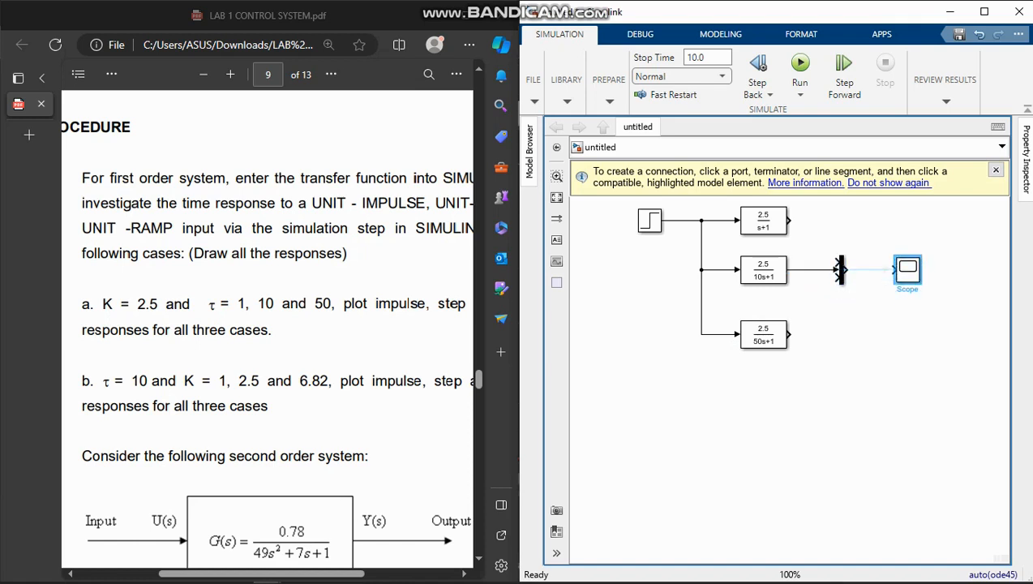
Connect the first Transfer Fcn output to the upper Mux input and the third Transfer Fcn output to the lower one
click(789, 222)
click(832, 262)
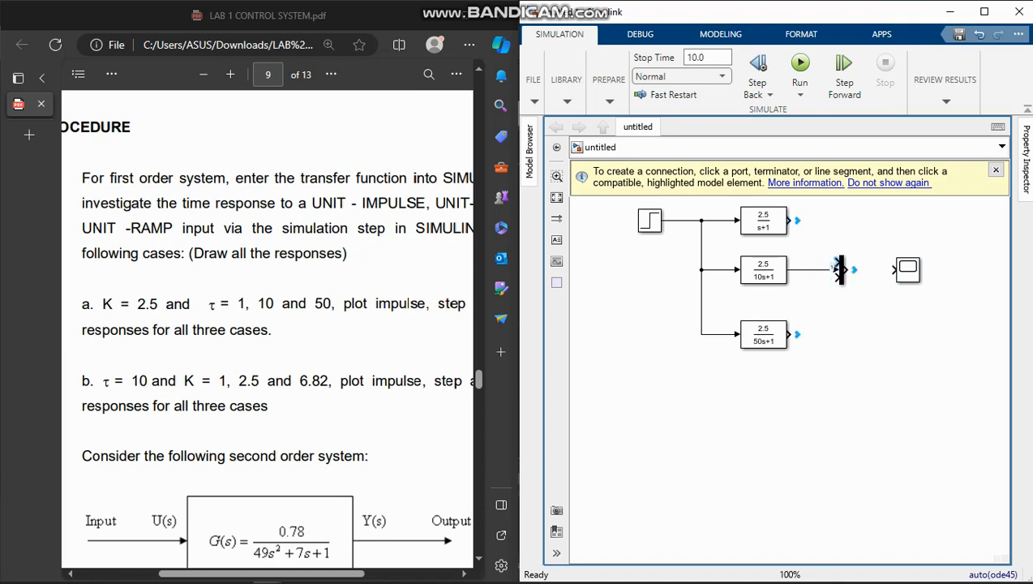
click(836, 263)
click(789, 334)
click(836, 277)
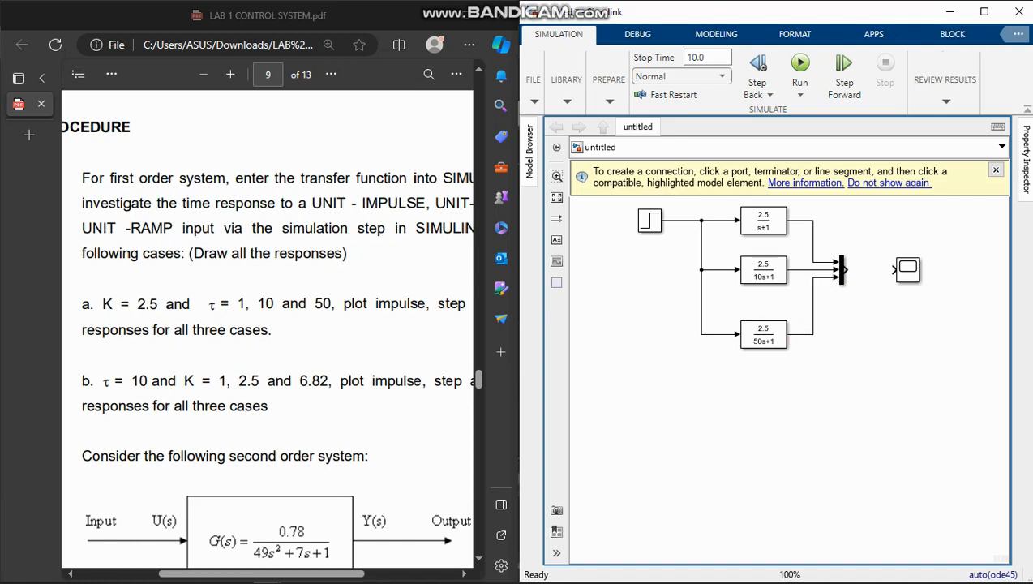
Connect the Mux output to the Scope input
click(847, 270)
click(893, 270)
click(845, 270)
click(891, 270)
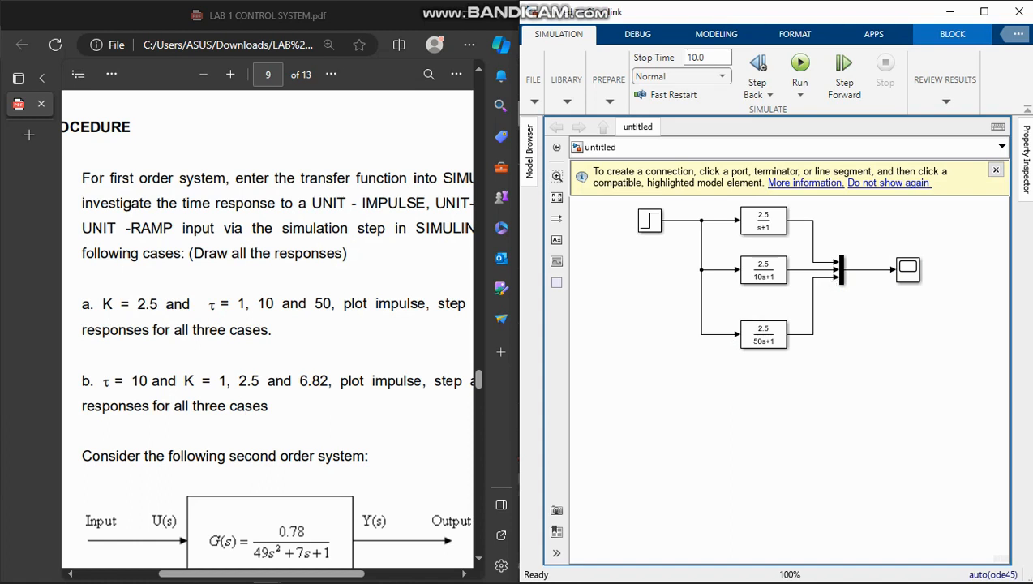
Run the simulation, inspect the three step responses in the Scope against procedure 3.1 a, and close the Scope
click(800, 63)
double_click(908, 270)
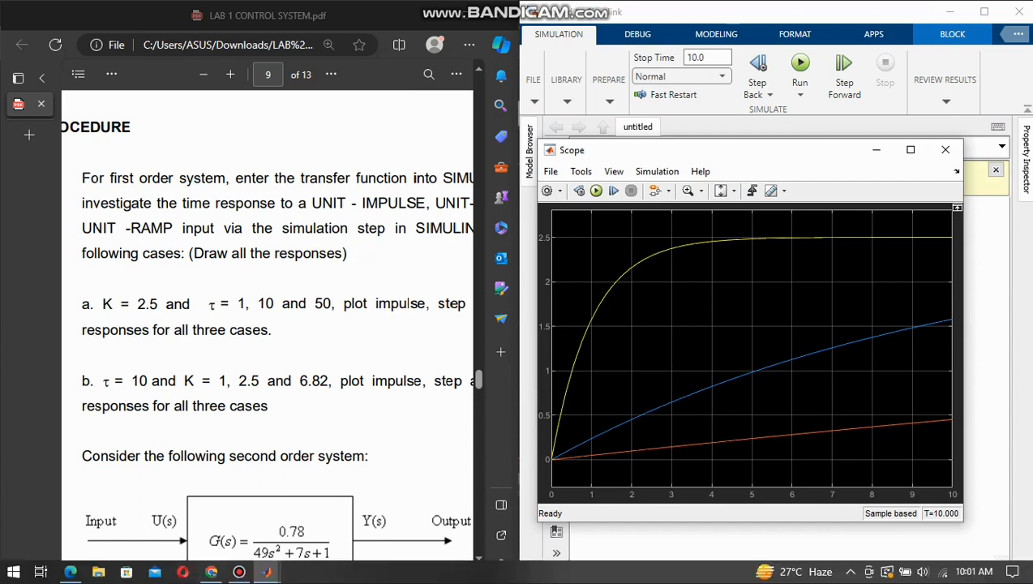
drag(221, 573, 194, 573)
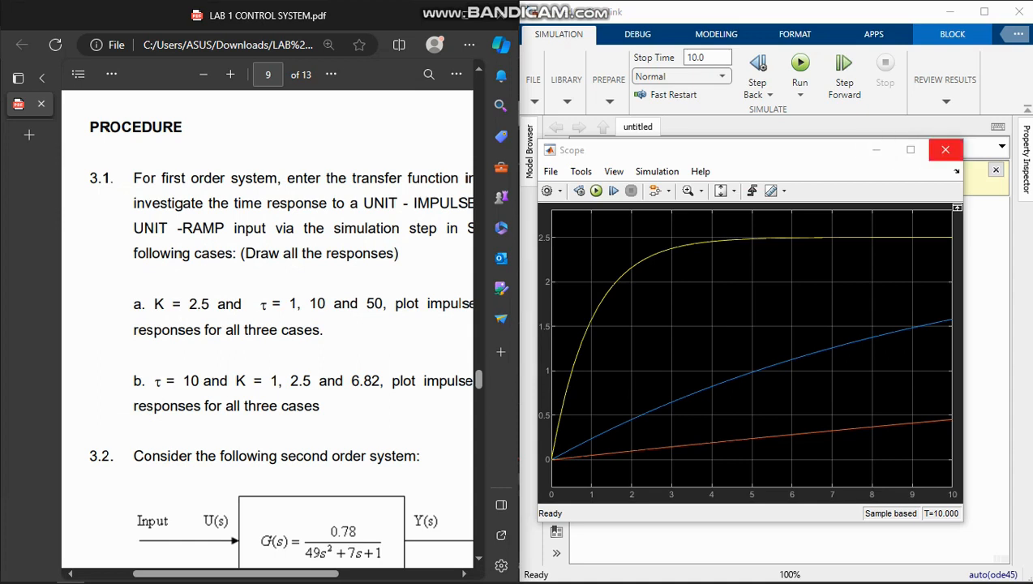
click(945, 150)
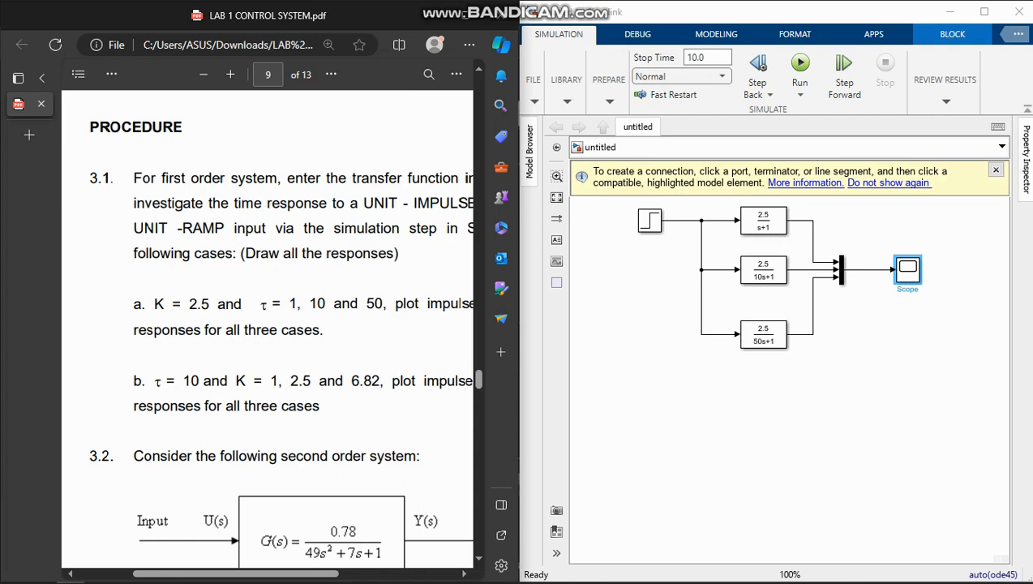
Delete the Step source block and add a Ramp block from Simulink/Sources in its place
click(238, 571)
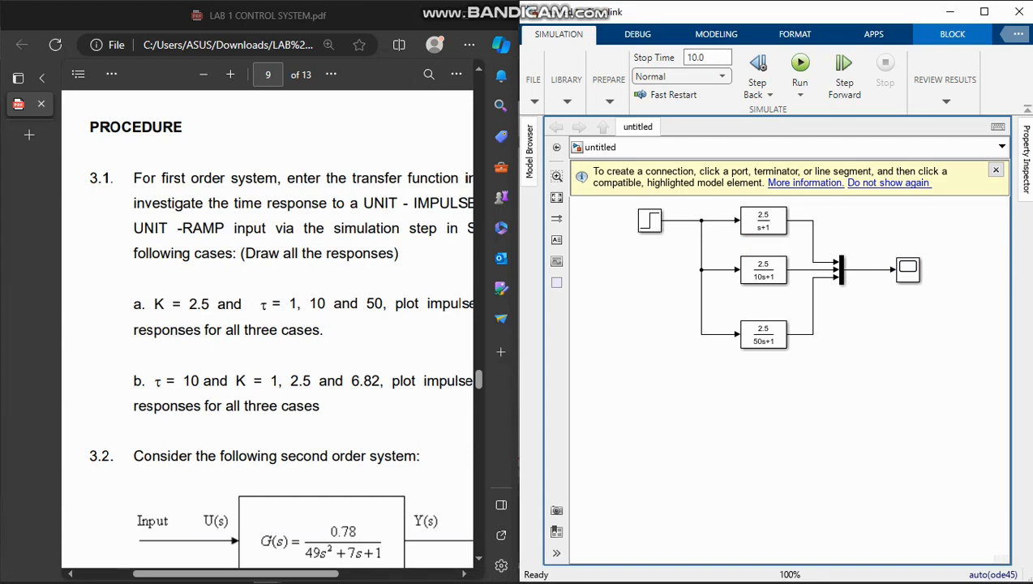
drag(235, 573, 239, 573)
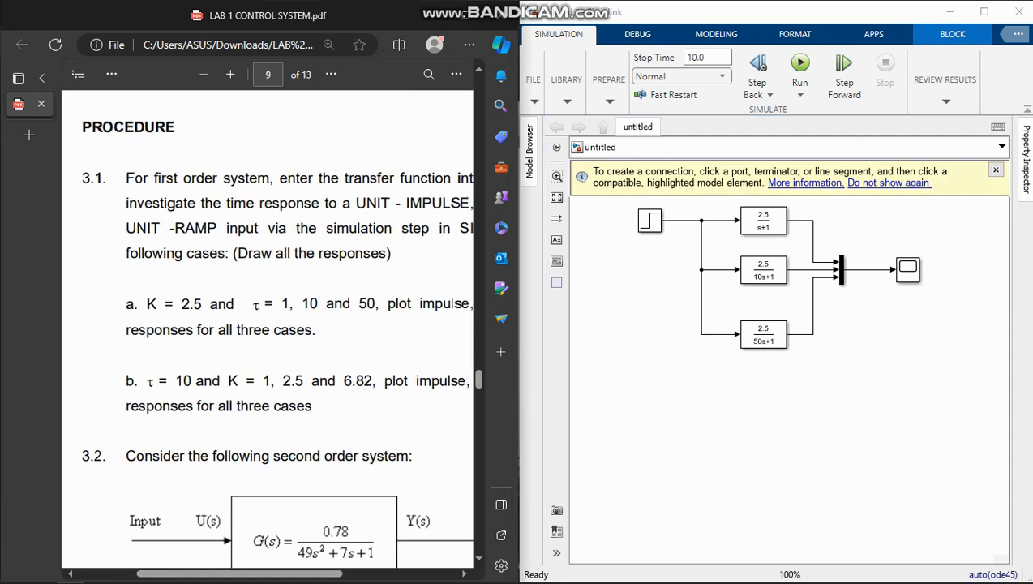
click(650, 221)
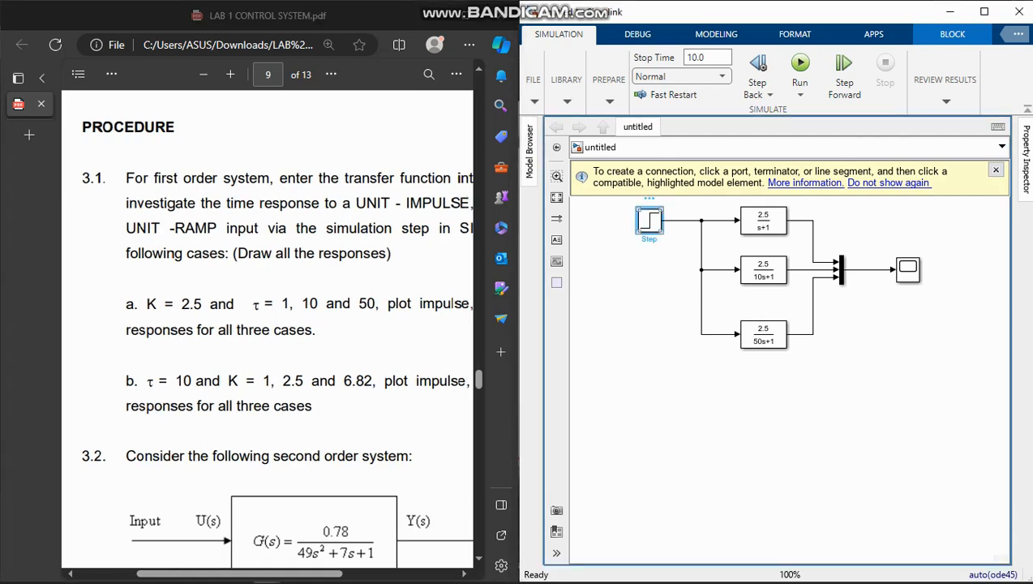
key(Delete)
double_click(634, 235)
text(ramp)
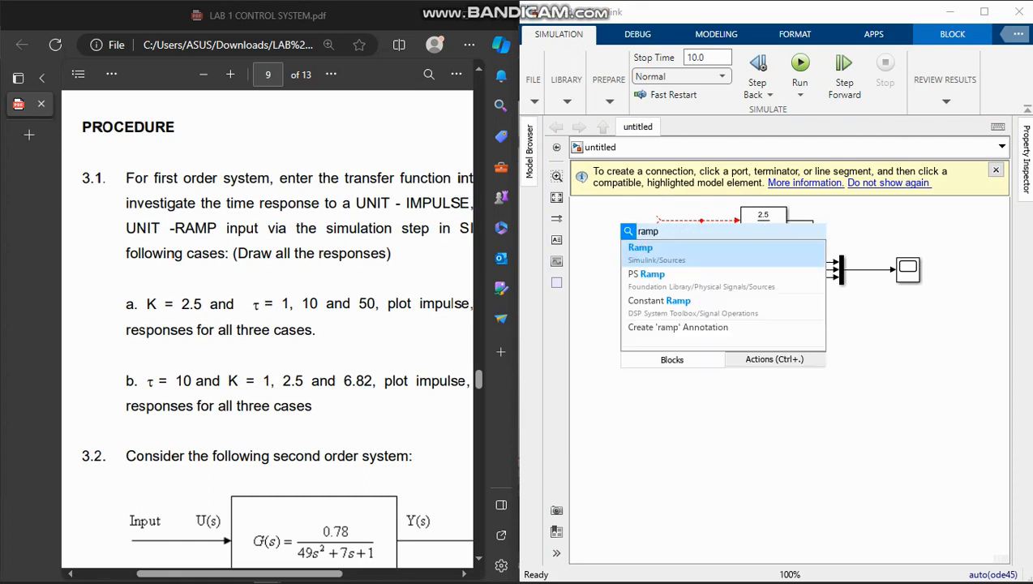
key(Return)
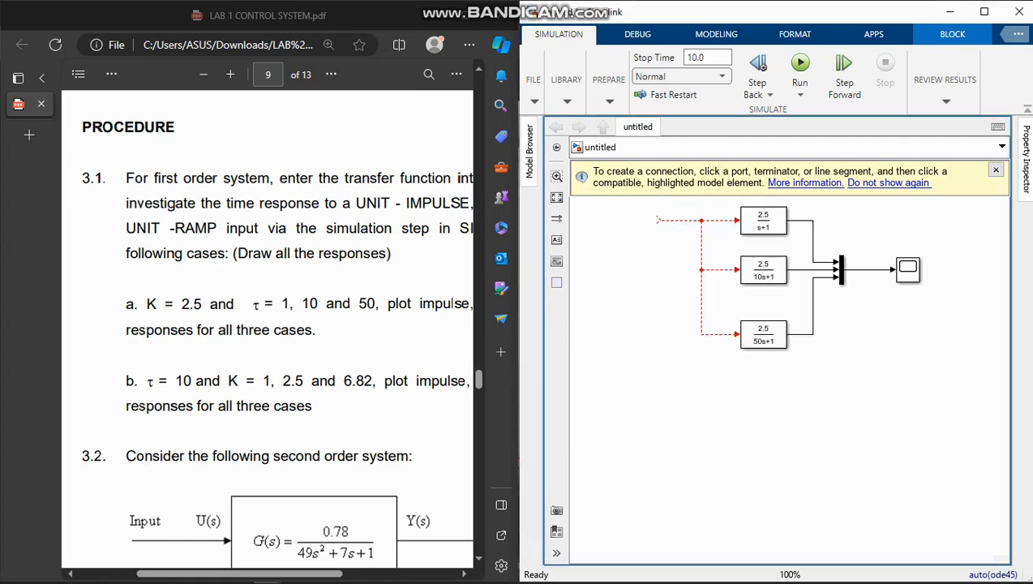
Align the Ramp block with the first Transfer Fcn and delete the unconnected signal lines left from the old source
drag(634, 240, 641, 220)
click(655, 220)
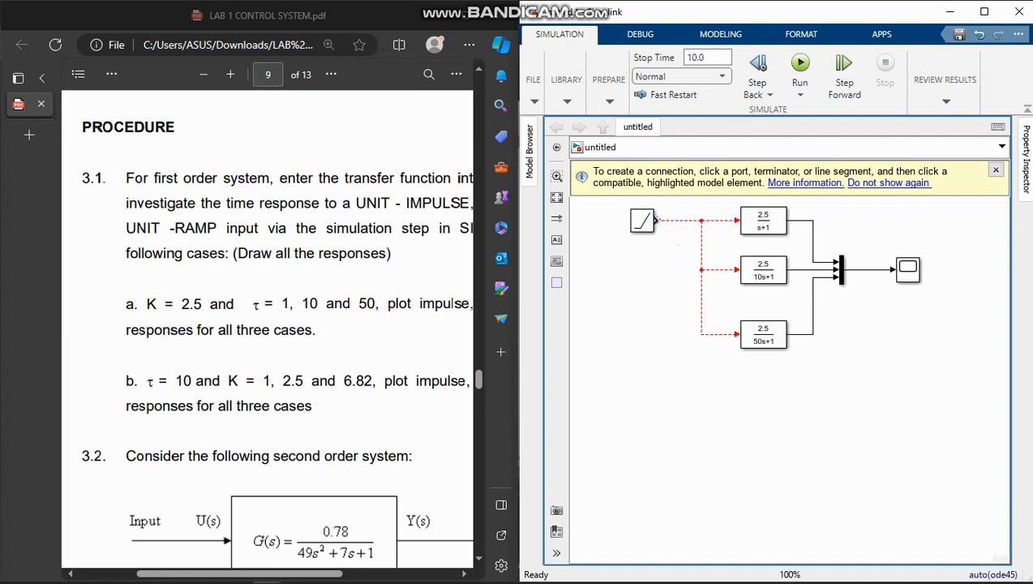
key(Delete)
key(Delete)
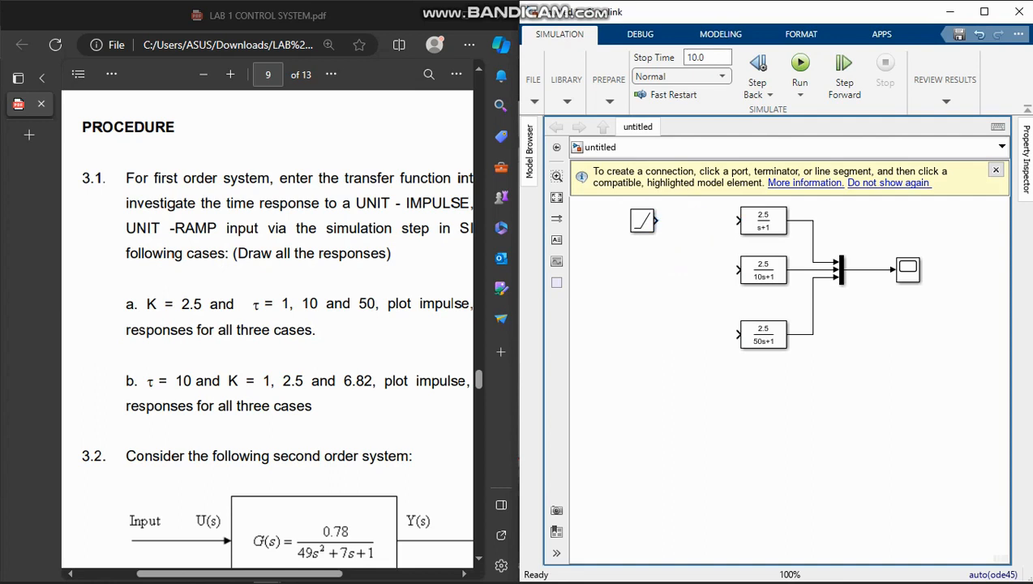
Connect the Ramp output to the inputs of all three Transfer Fcn blocks
click(656, 220)
click(737, 220)
drag(655, 221, 737, 220)
drag(736, 269, 693, 219)
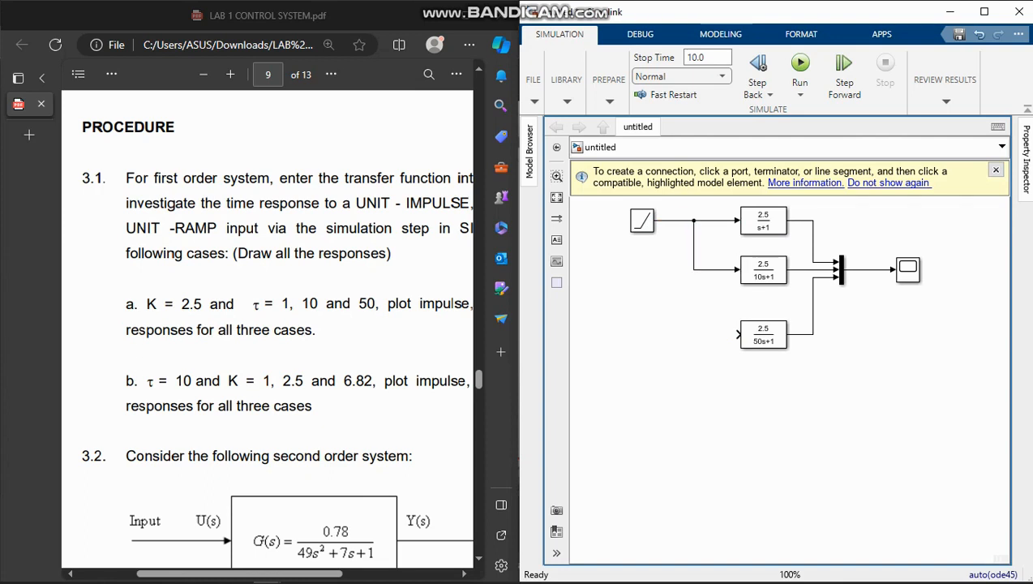
drag(736, 334, 694, 269)
Run the simulation, inspect the three ramp responses in the Scope, and close the Scope
click(799, 69)
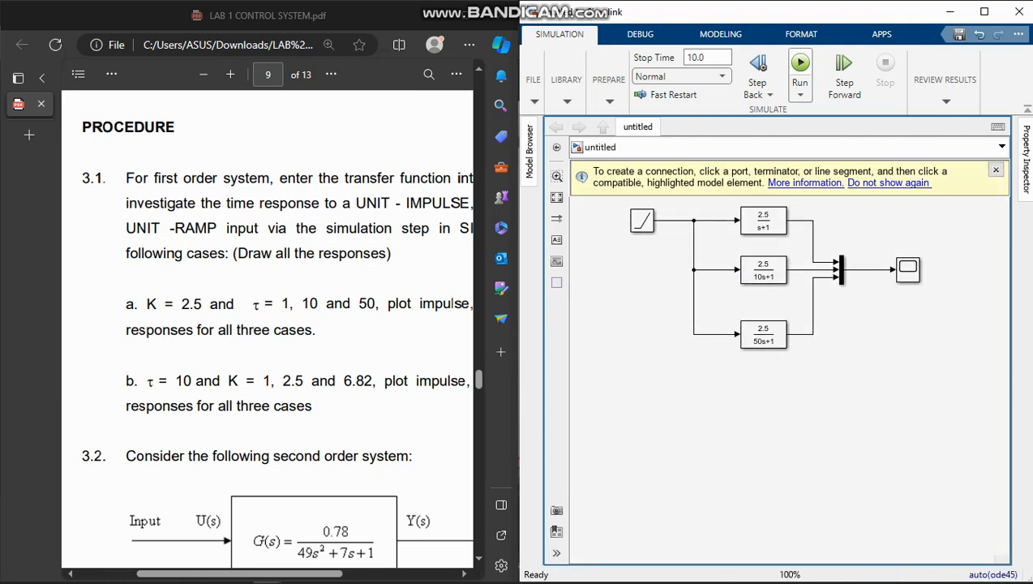
double_click(907, 269)
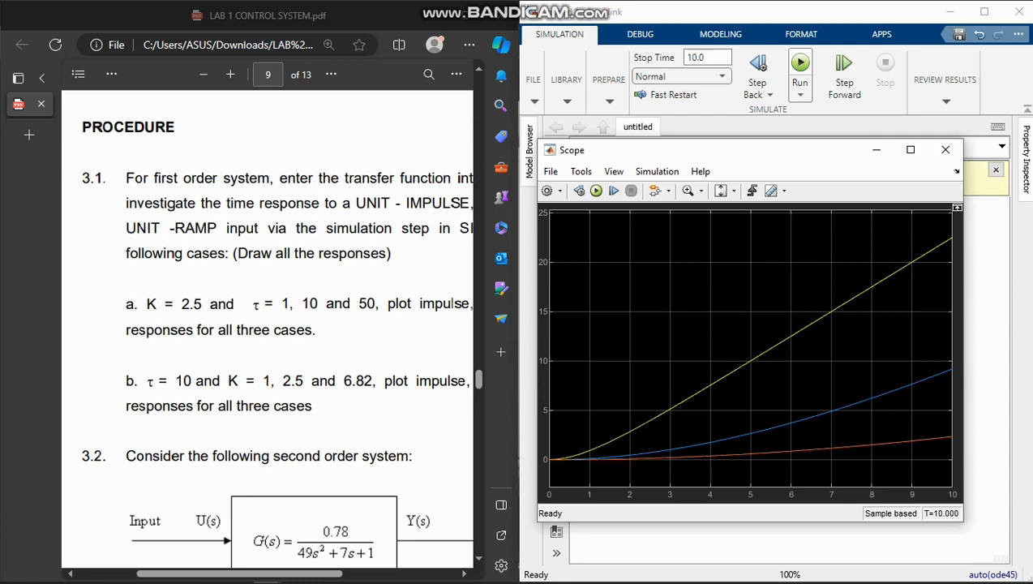
click(945, 150)
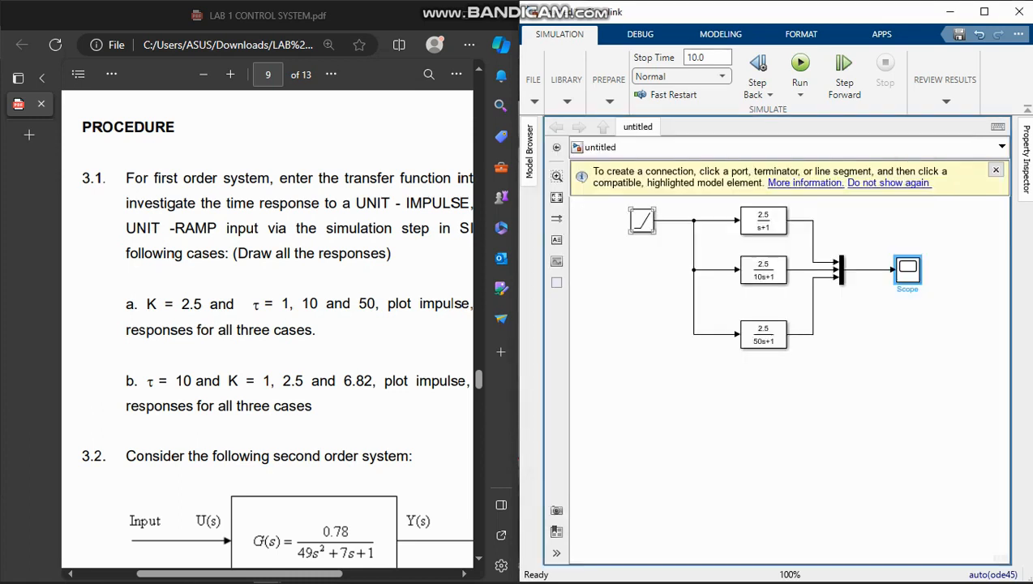
Search for "derivati" and add a Switched derivative for linearization block from Simulink Extras/Linearization below the Ramp source
double_click(644, 354)
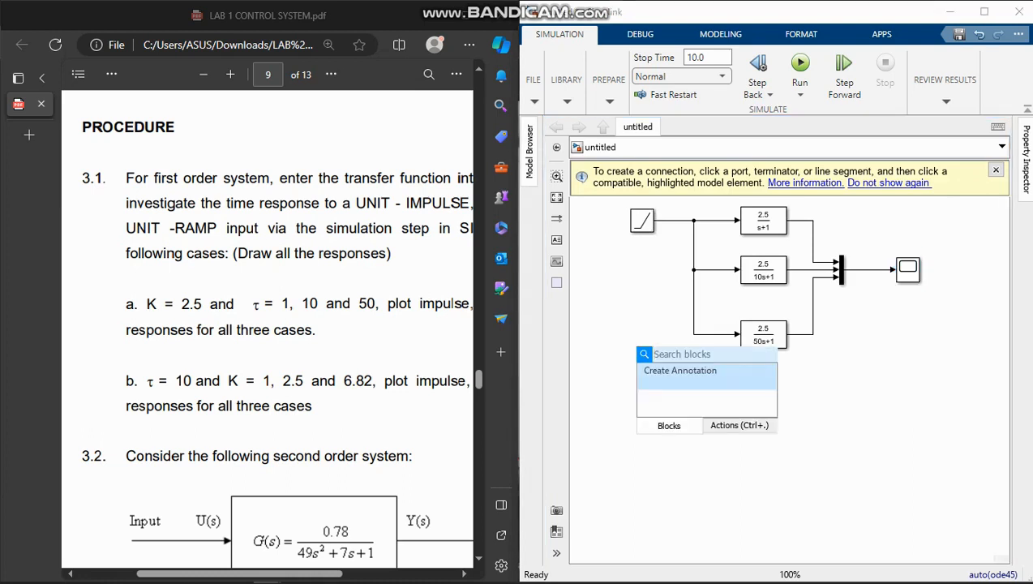
text(deriate)
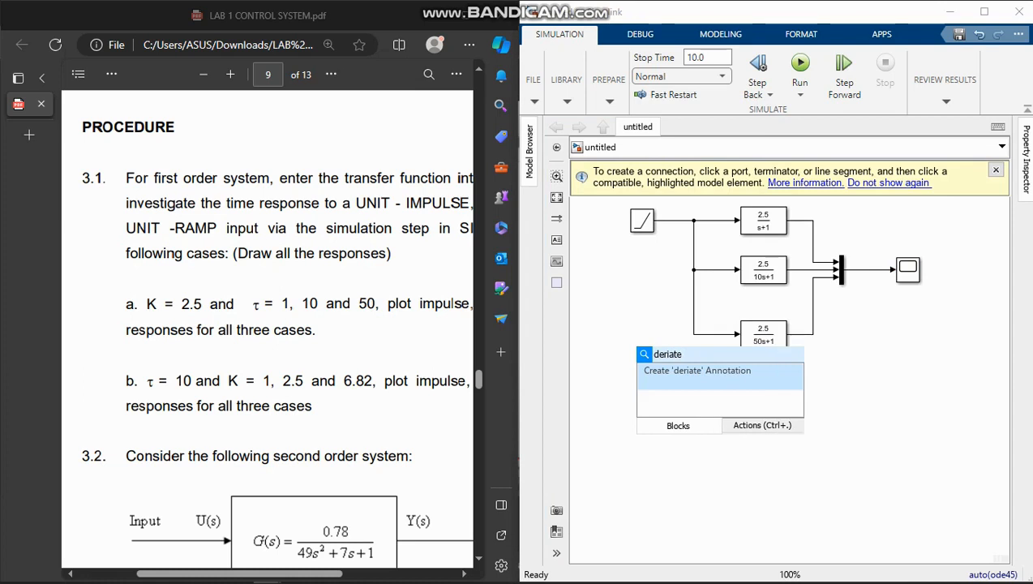
key(BackSpace)
key(BackSpace)
key(BackSpace)
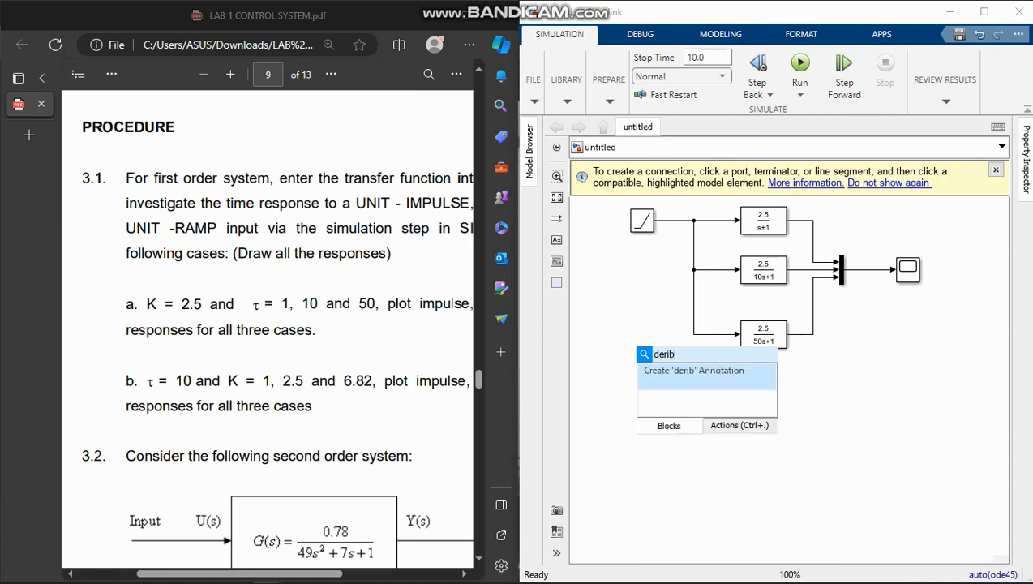
text(vatie)
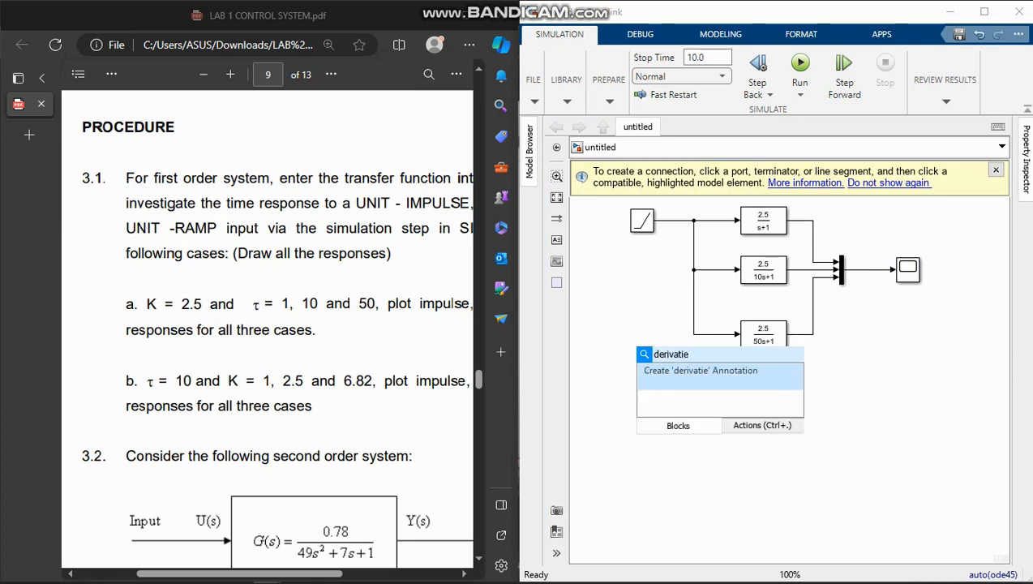
key(BackSpace)
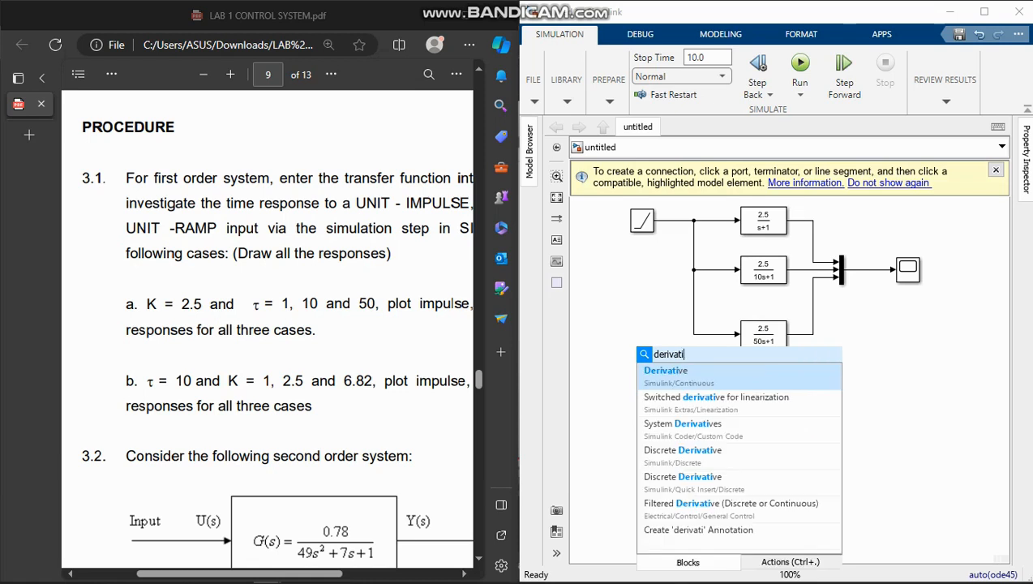
key(Return)
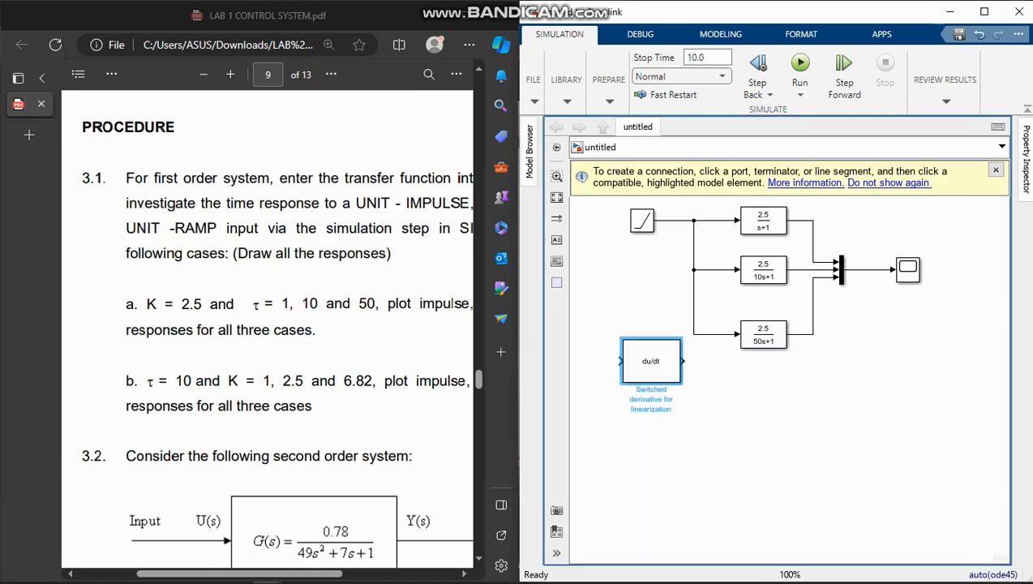
double_click(641, 220)
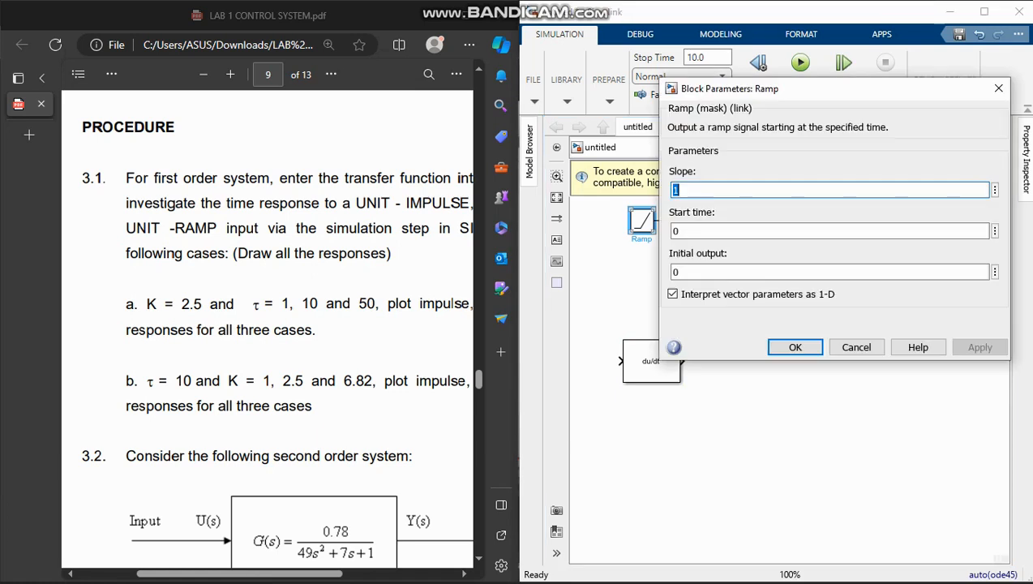
key(BackSpace)
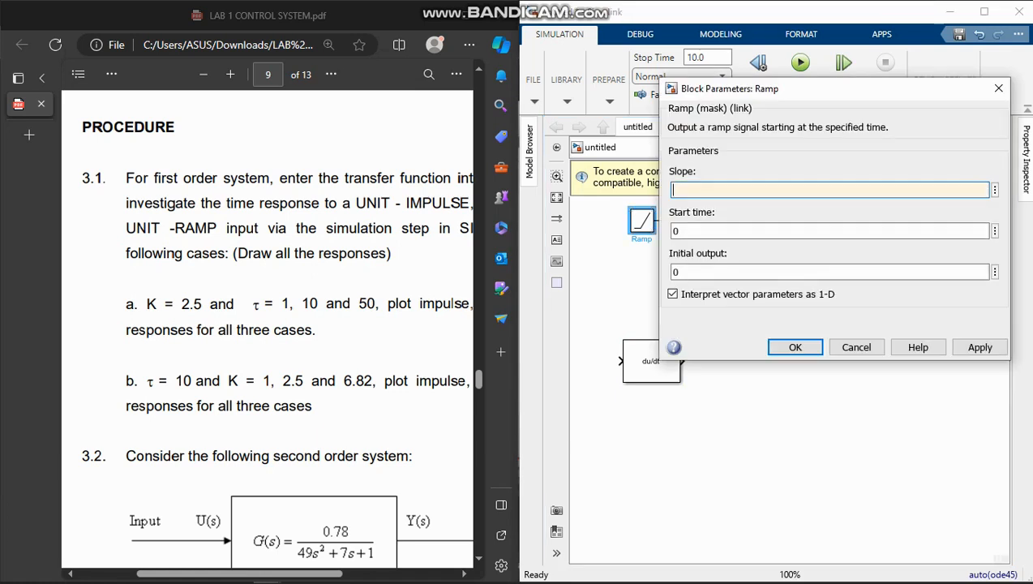
click(998, 88)
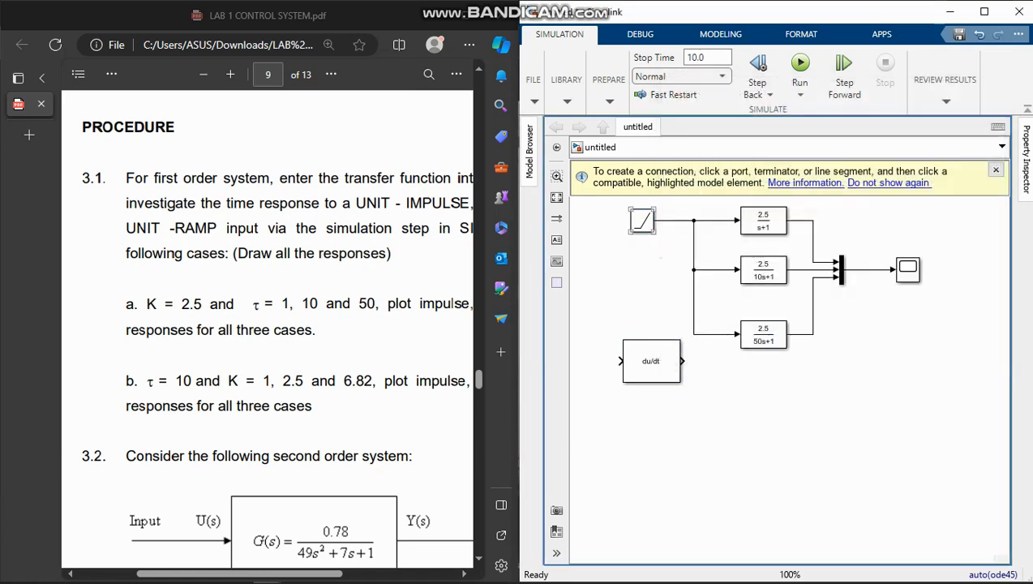
Delete the Ramp block and add a Step source block in its place
key(Delete)
double_click(628, 240)
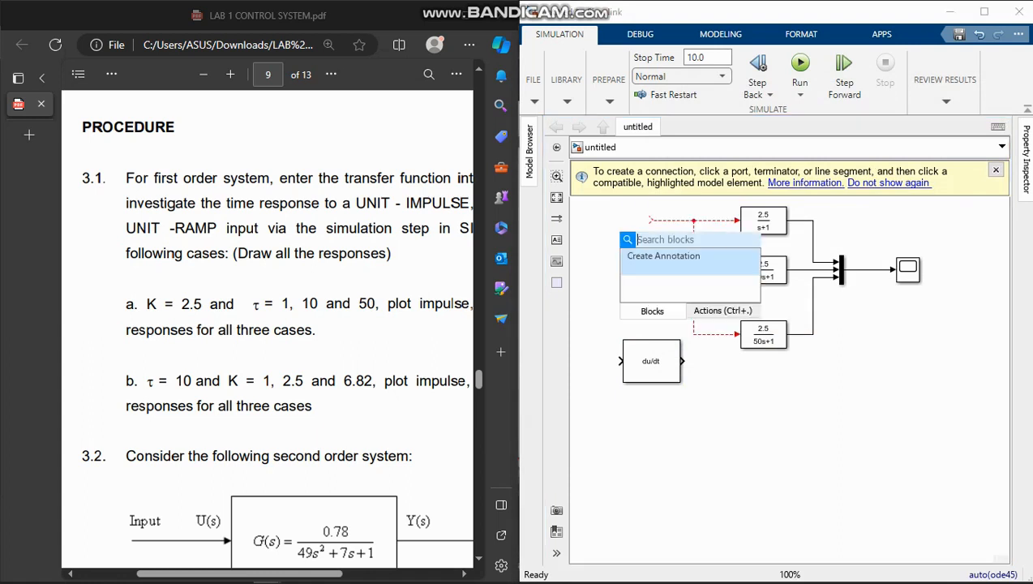
text(step)
key(Return)
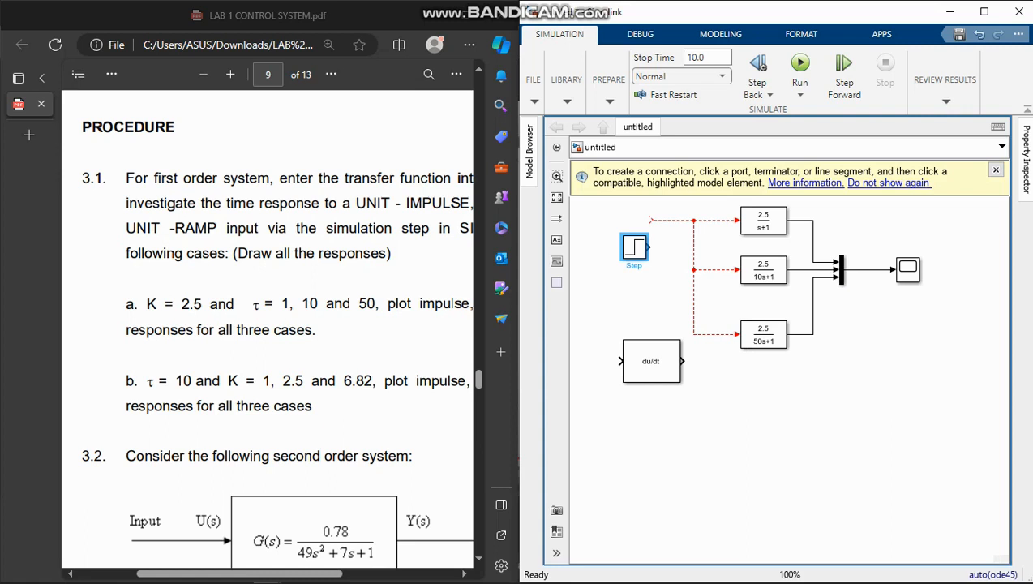
Delete the unconnected signal lines leading into the three Transfer Fcn blocks
click(694, 292)
key(Delete)
click(694, 248)
key(Delete)
click(696, 220)
key(Delete)
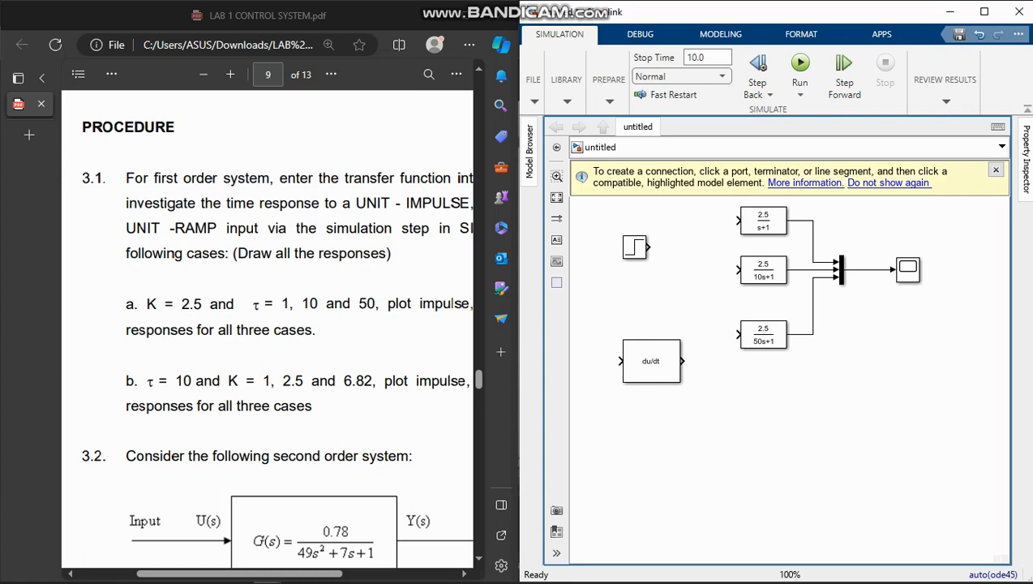
Line up the Step and switched derivative blocks with the middle Transfer Fcn and connect the three in series
drag(640, 238, 593, 261)
drag(651, 361, 681, 269)
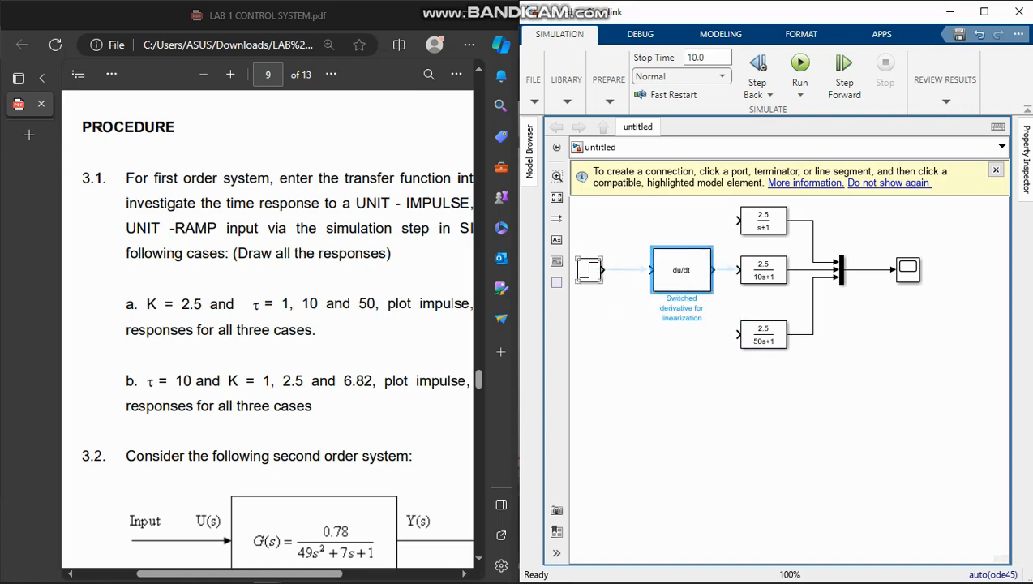
click(628, 280)
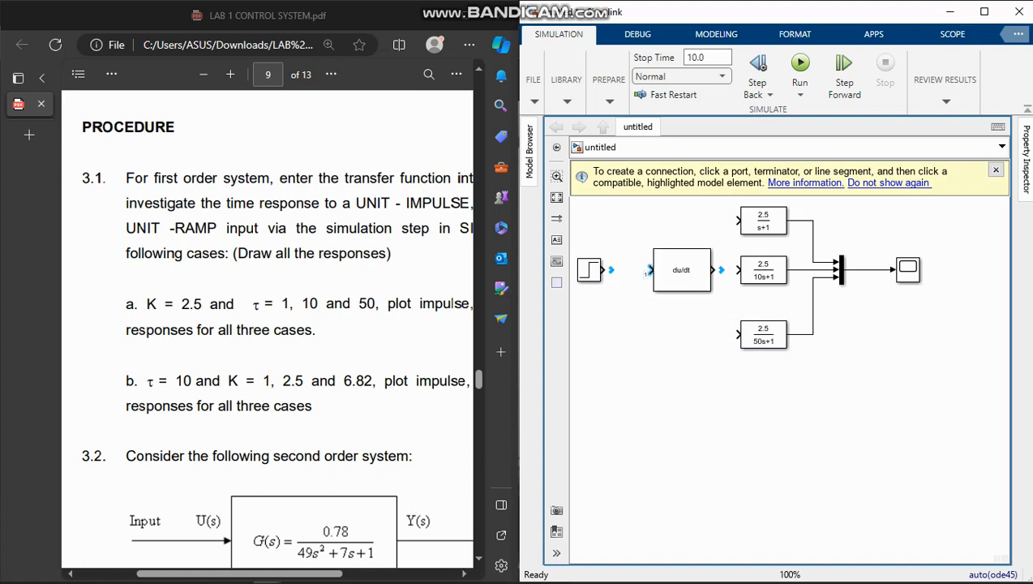
drag(603, 270, 651, 270)
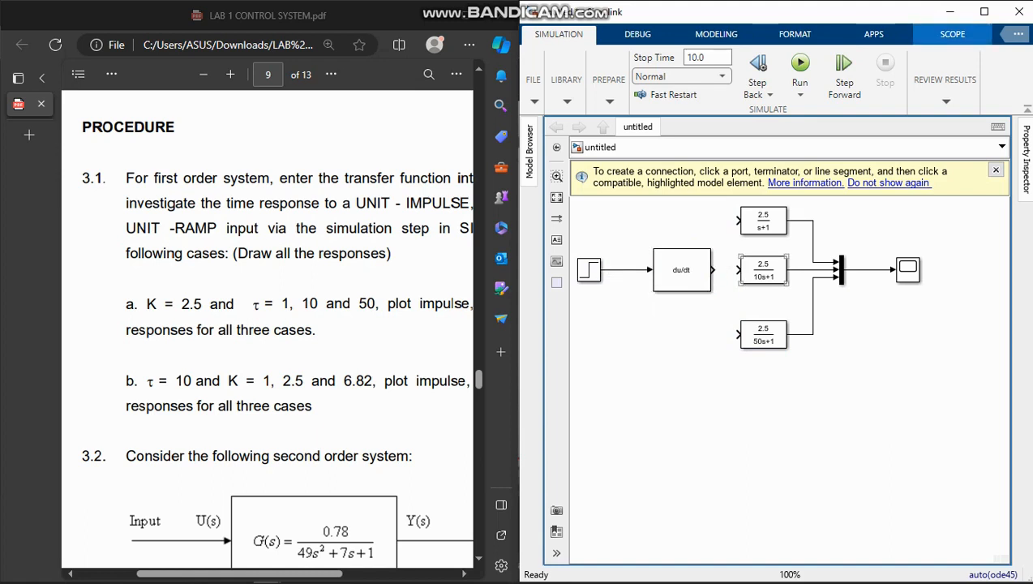
drag(714, 270, 786, 269)
Shift the upper and lower Transfer Fcn blocks, the Scope and the Mux rightward to make room for the derivative block
click(763, 220)
drag(763, 221, 786, 220)
drag(763, 335, 794, 331)
click(907, 270)
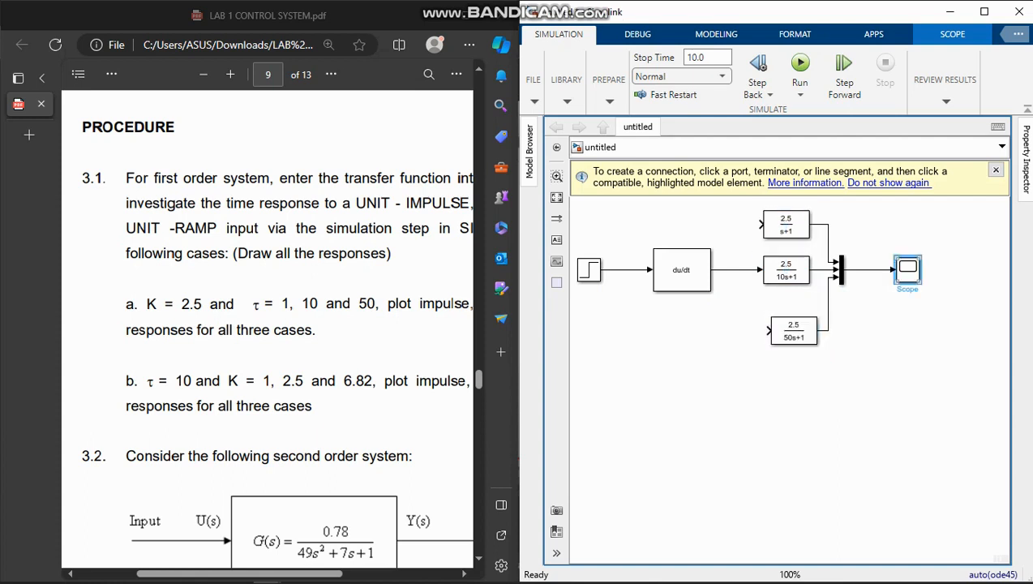
drag(907, 270, 930, 270)
click(841, 268)
drag(841, 267, 870, 267)
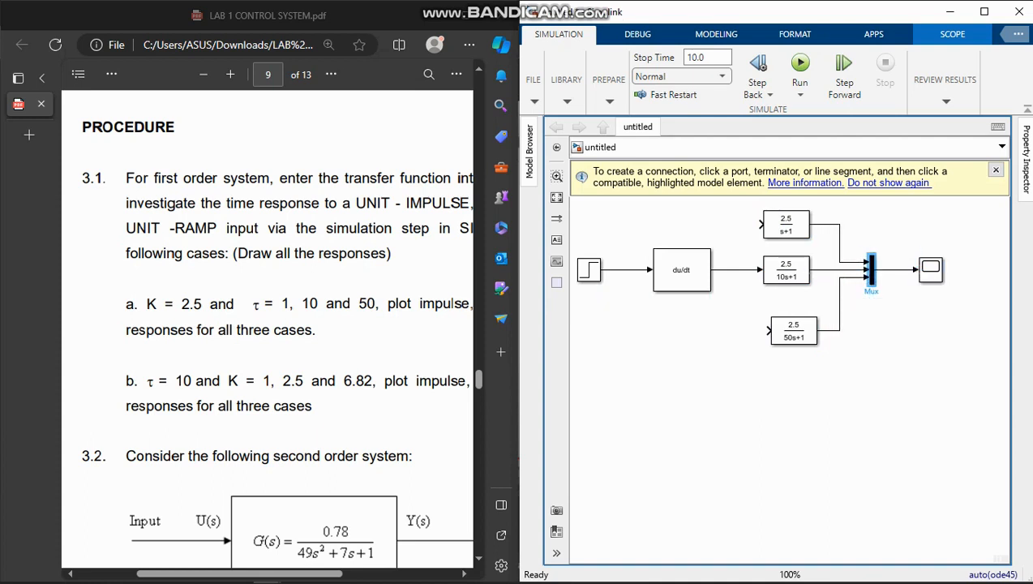
Set the switched derivative block's switch value to 1 and its derivative constant to 1000
double_click(681, 269)
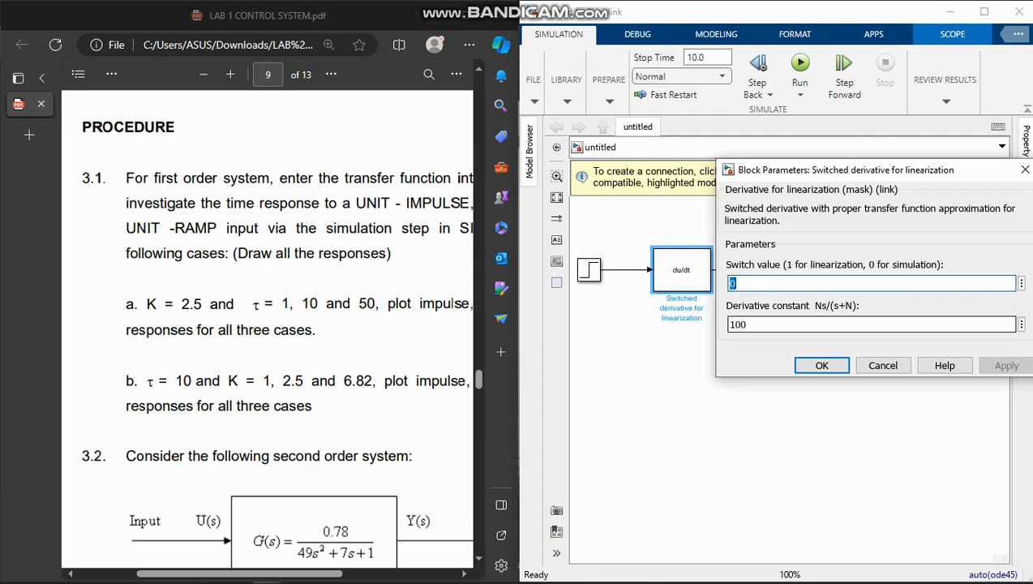
click(811, 283)
key(BackSpace)
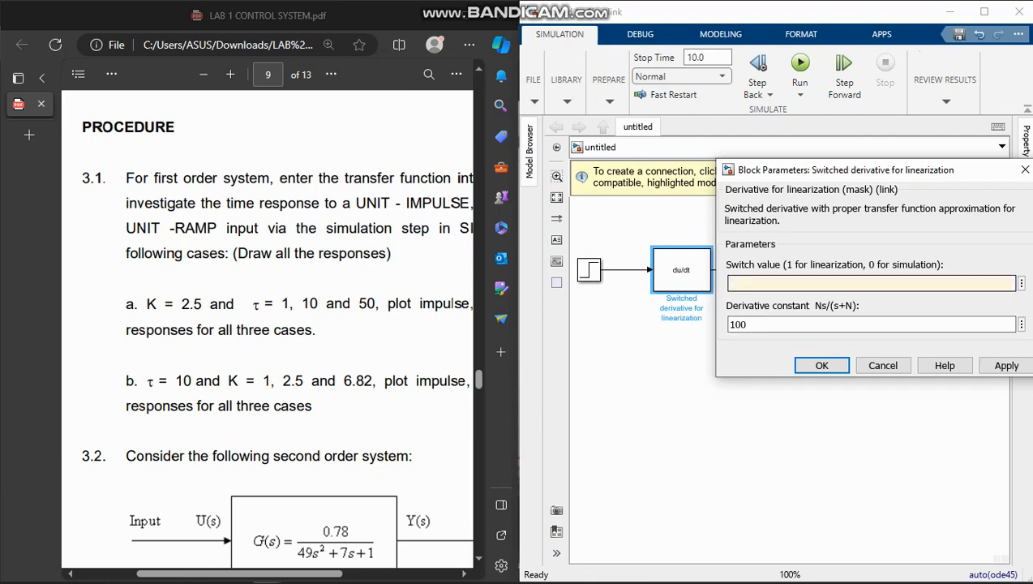
text(1)
key(Tab)
key(End)
text(0)
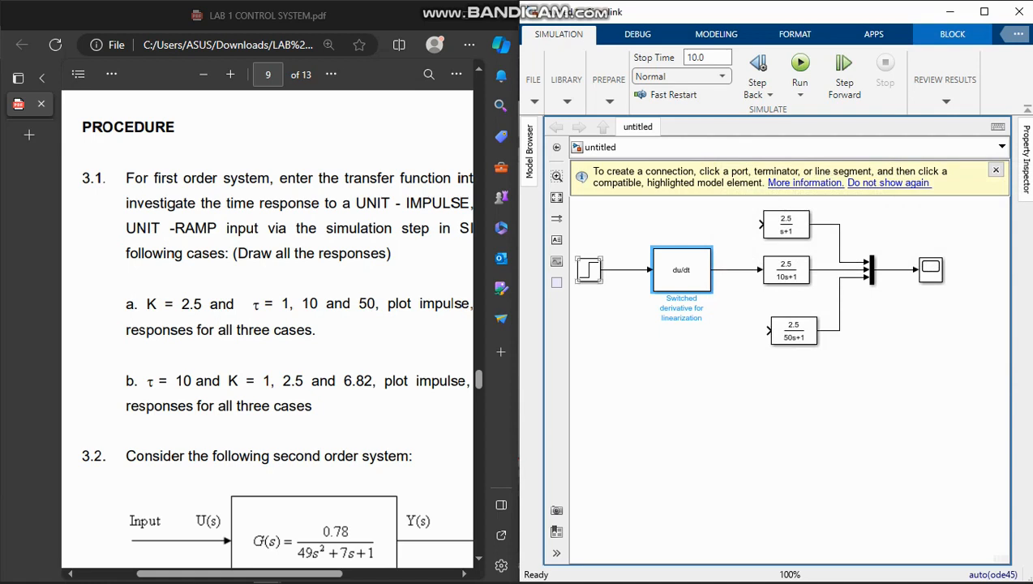
Set the Step block's step time to 0, apply the change, and close its parameters
click(589, 269)
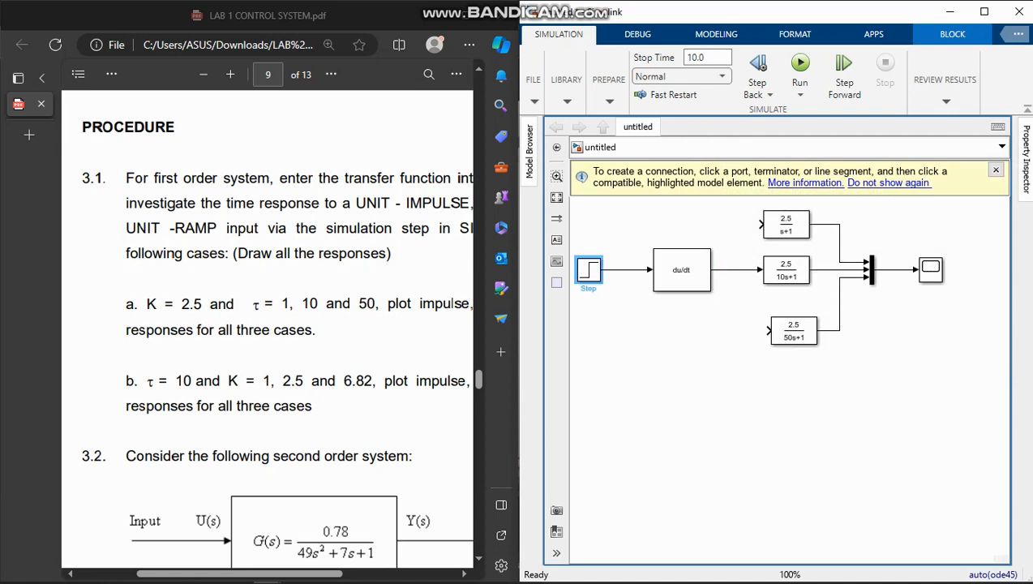
double_click(588, 269)
click(649, 213)
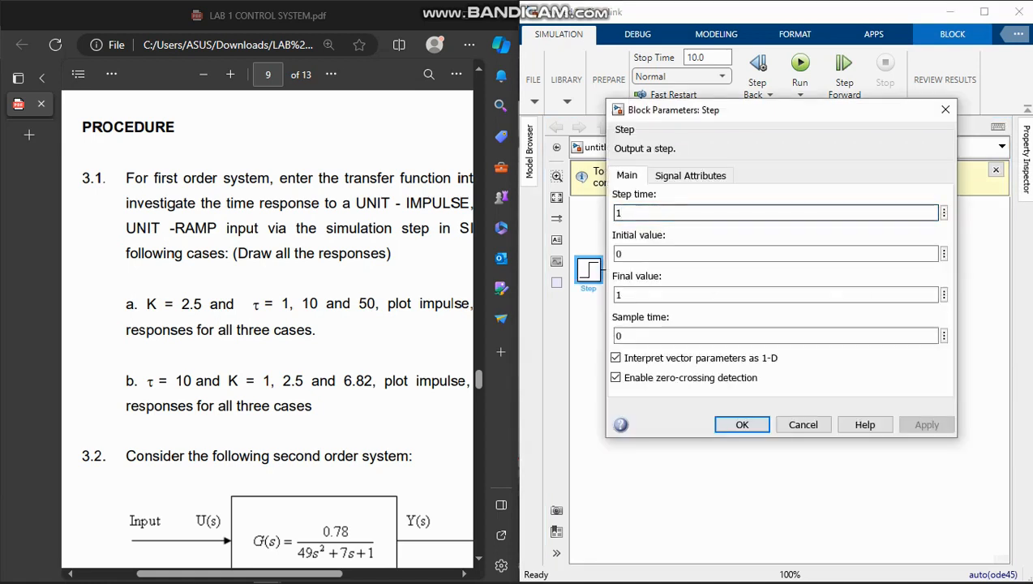
key(BackSpace)
text(0)
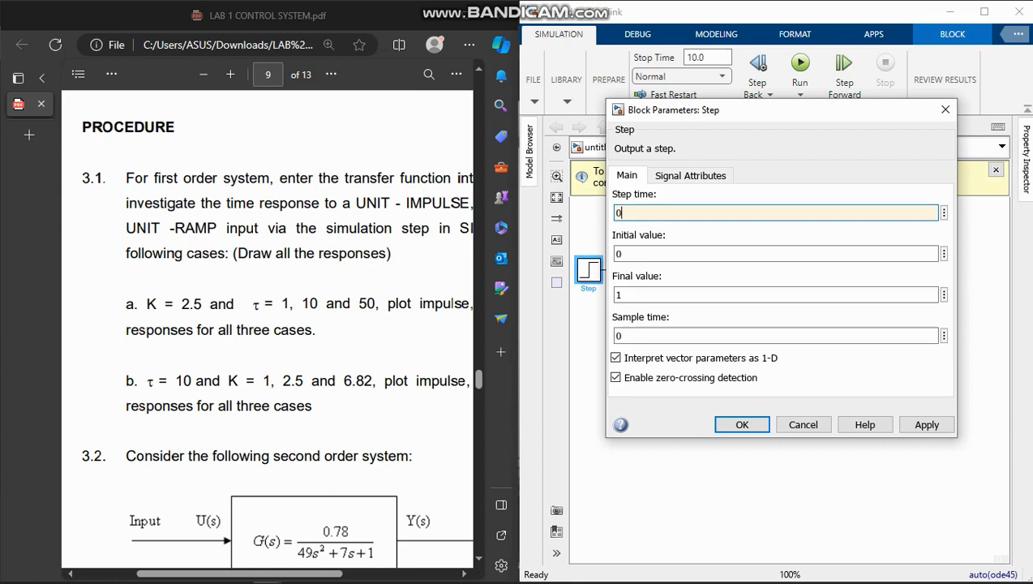
click(927, 424)
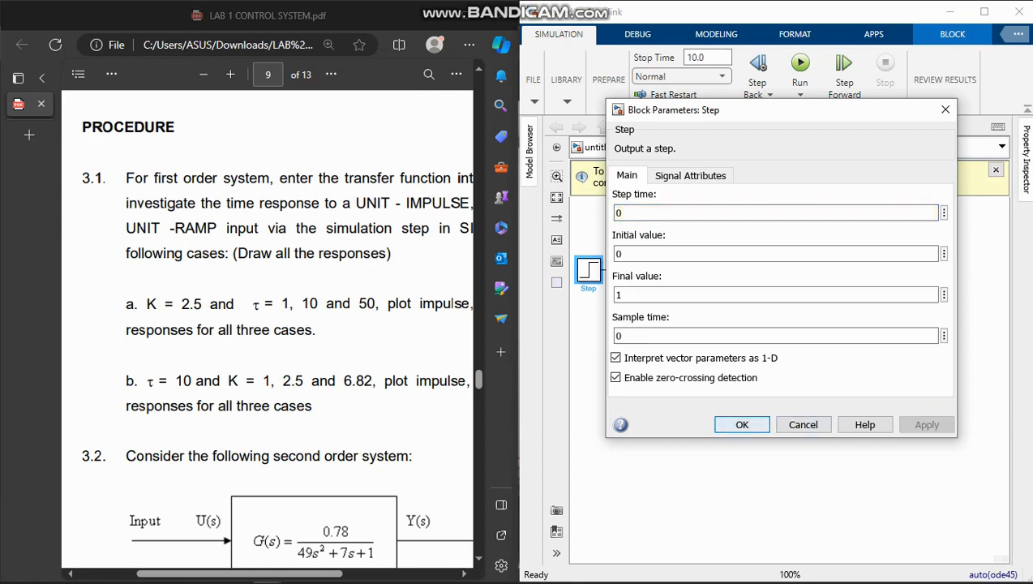
click(945, 108)
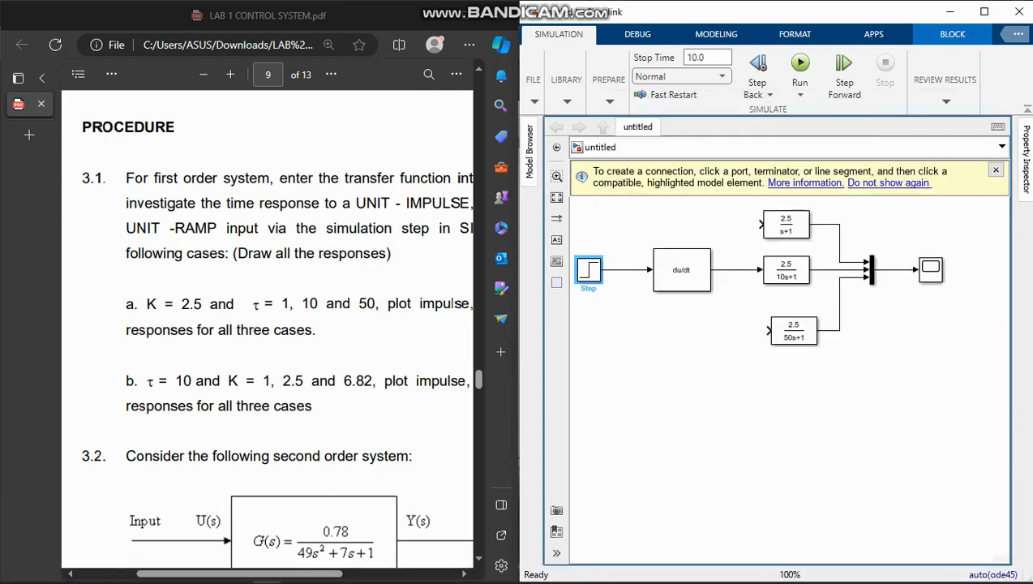
Run the simulation, inspect the three impulse responses in the Scope, and close the Scope
click(800, 69)
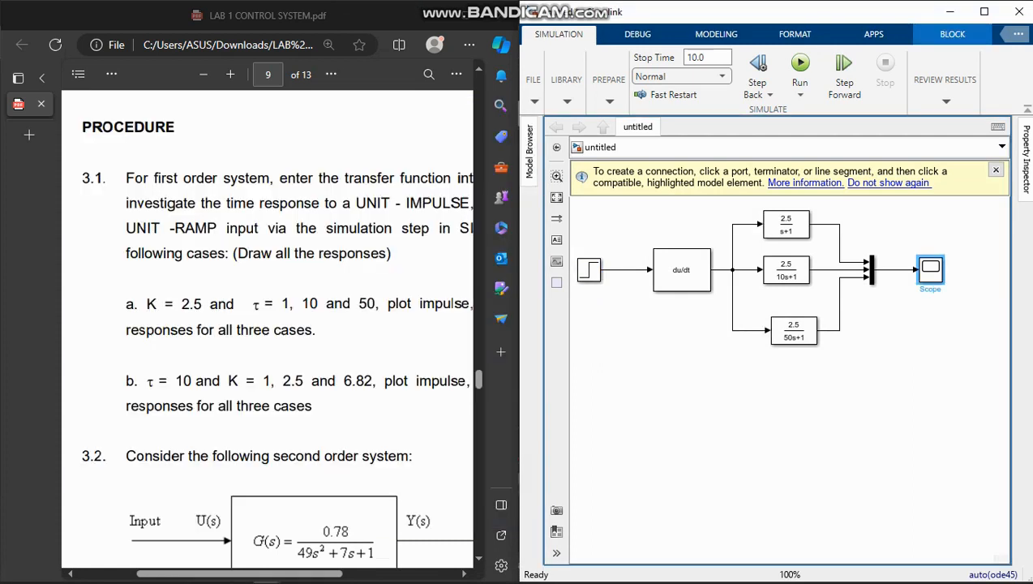
click(799, 68)
double_click(930, 268)
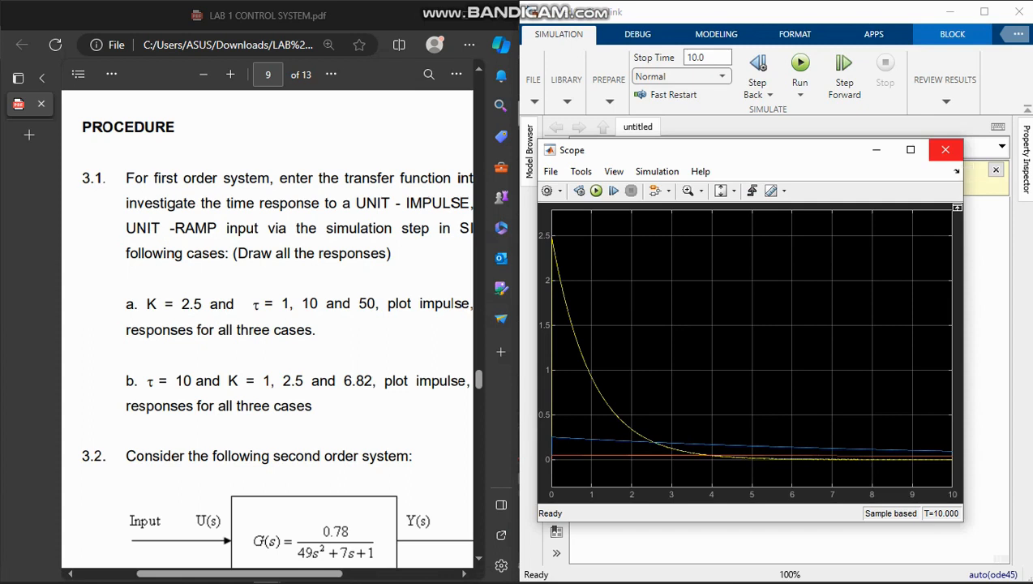
click(945, 150)
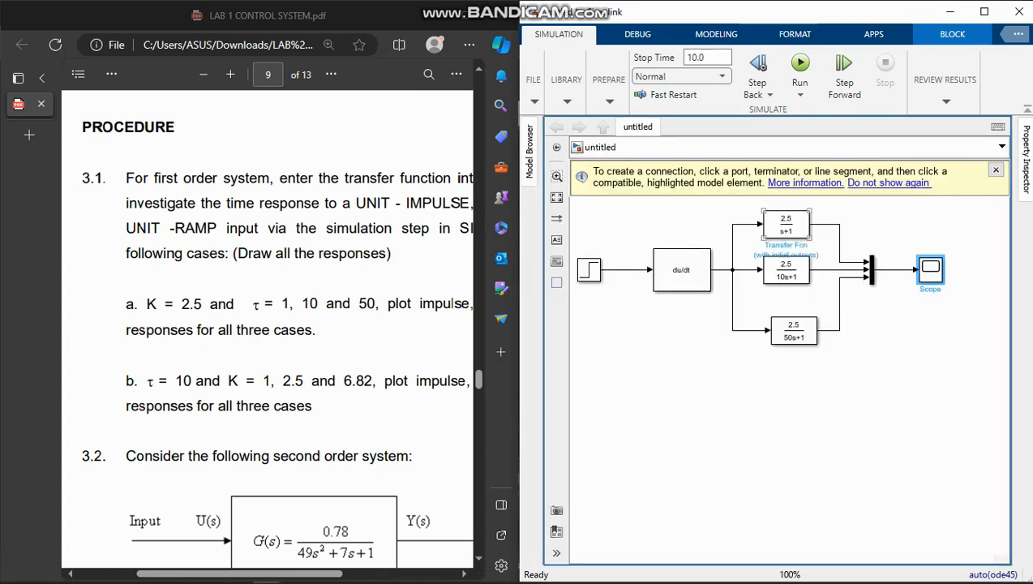
click(785, 225)
click(867, 376)
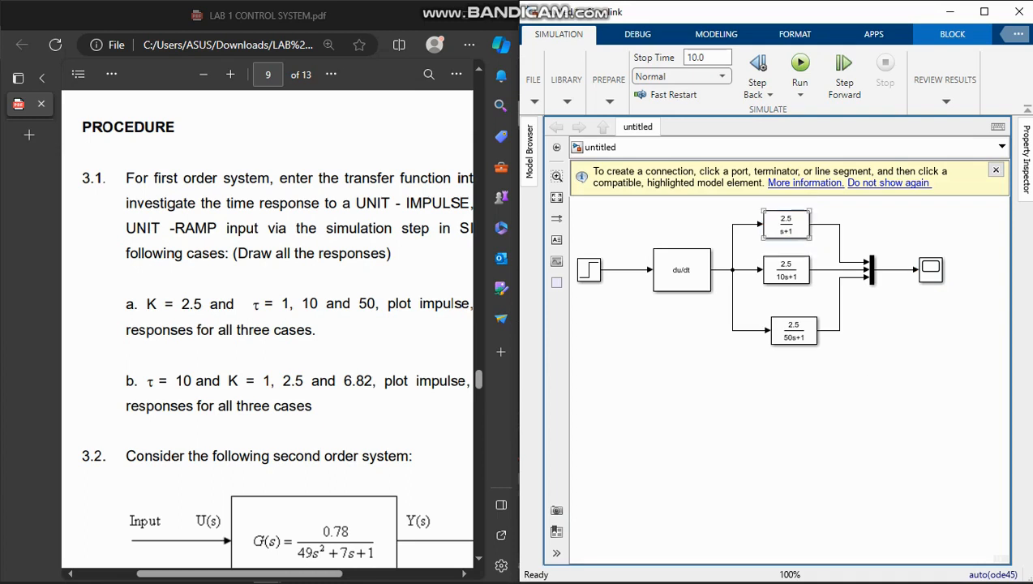
Set the upper Transfer Fcn block's numerator to [1] and its denominator to [10 1]
double_click(786, 225)
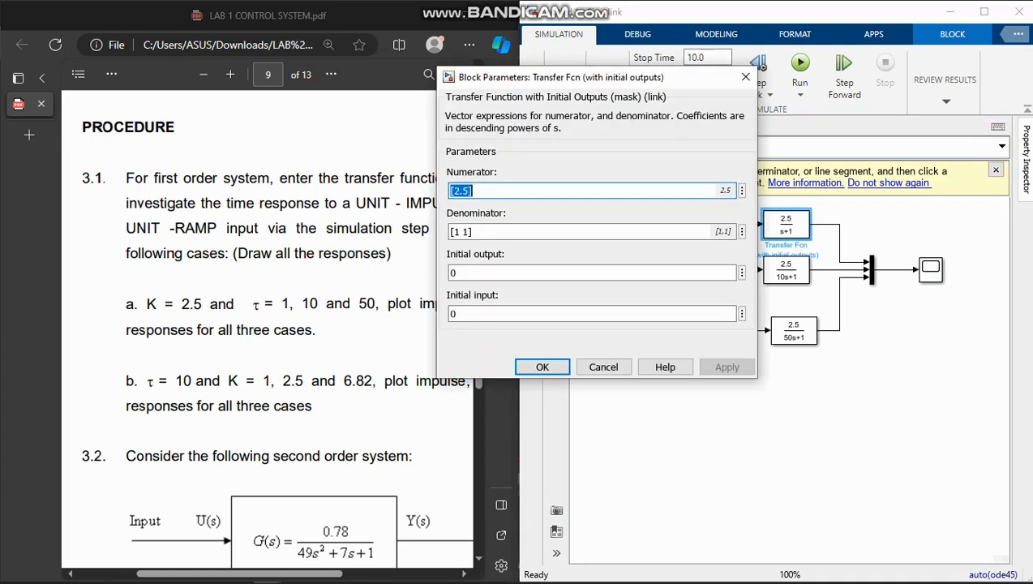
click(468, 190)
key(BackSpace)
key(BackSpace)
key(BackSpace)
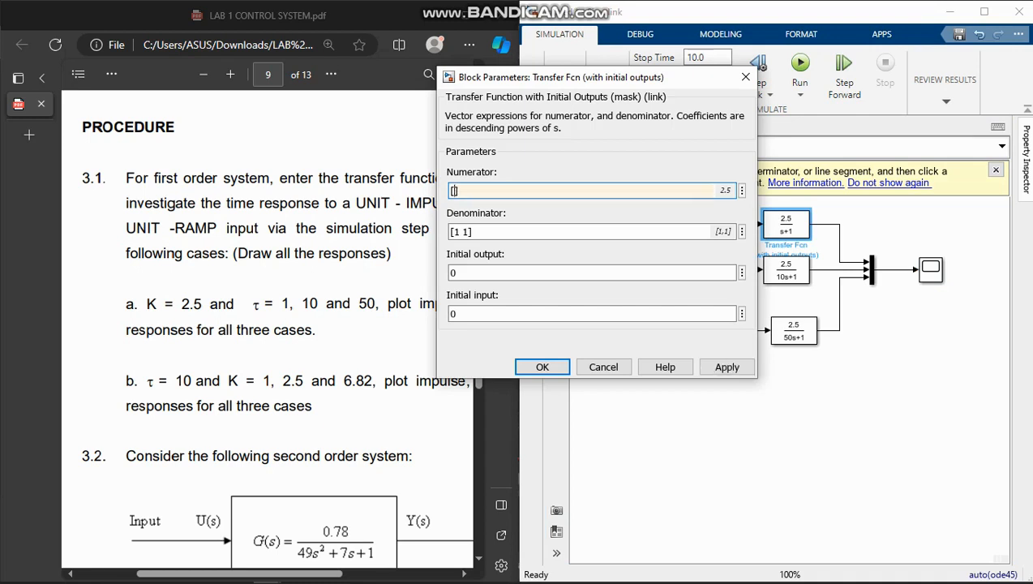
text(1)
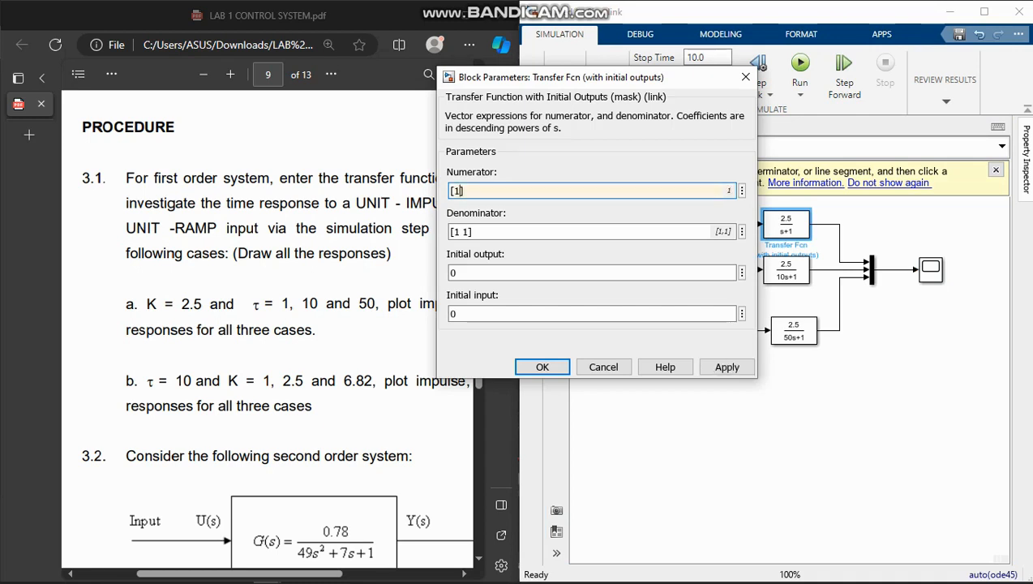
click(476, 232)
click(476, 232)
click(460, 232)
text(0)
click(726, 367)
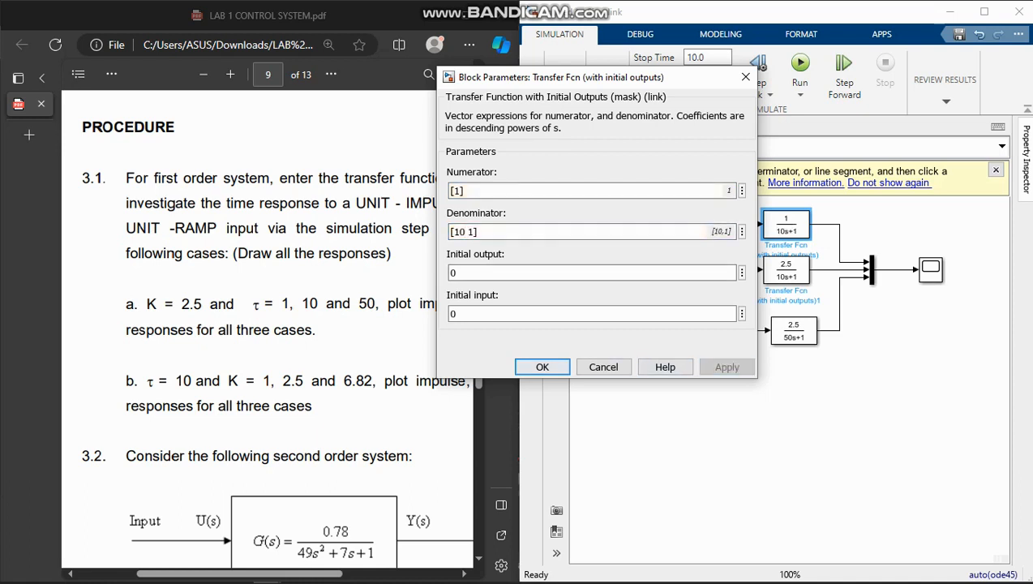
click(542, 367)
Check the middle Transfer Fcn block's parameters and set the lower Transfer Fcn block's numerator to [6.82]
double_click(785, 270)
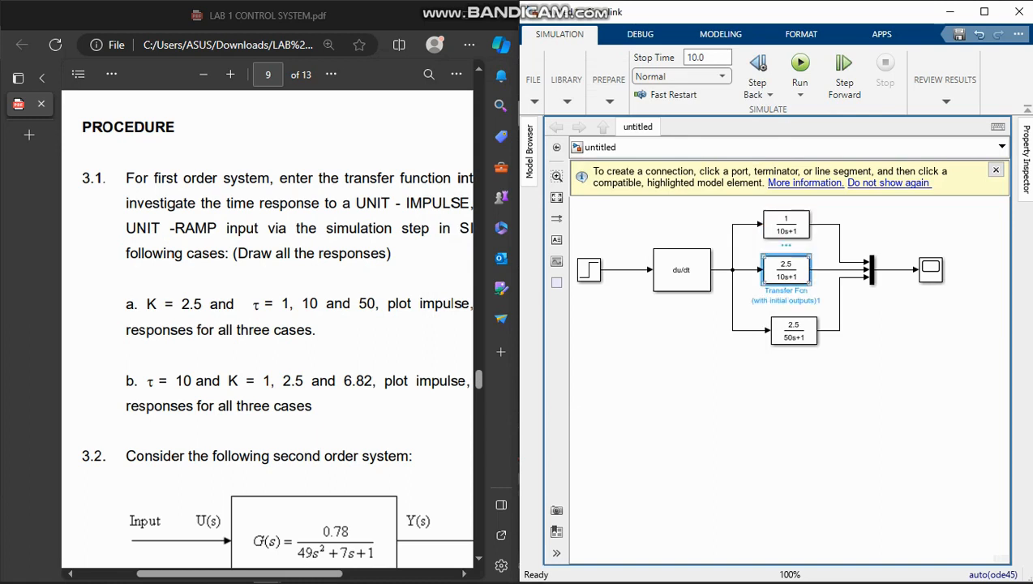
click(469, 236)
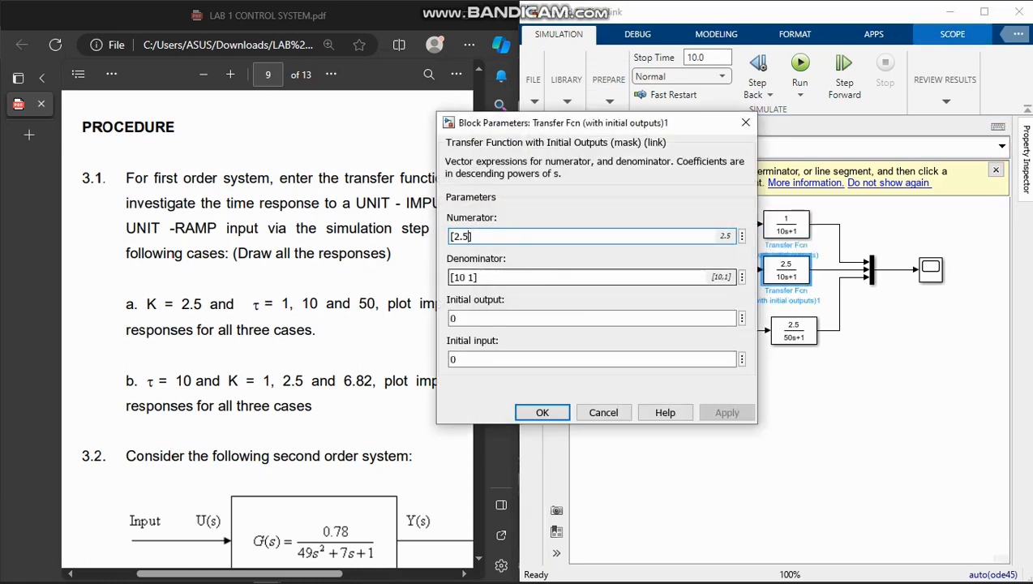
click(543, 413)
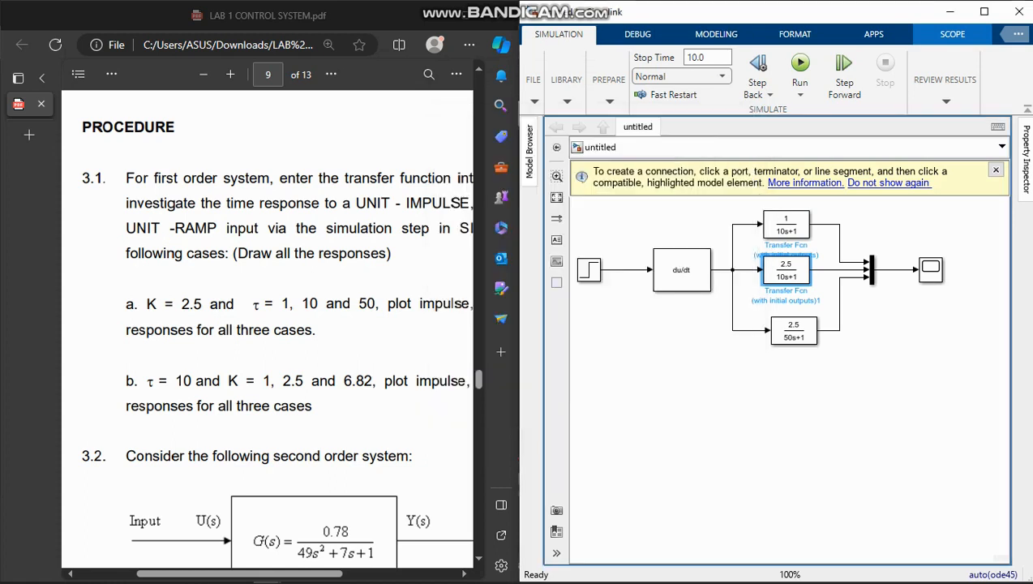
double_click(794, 330)
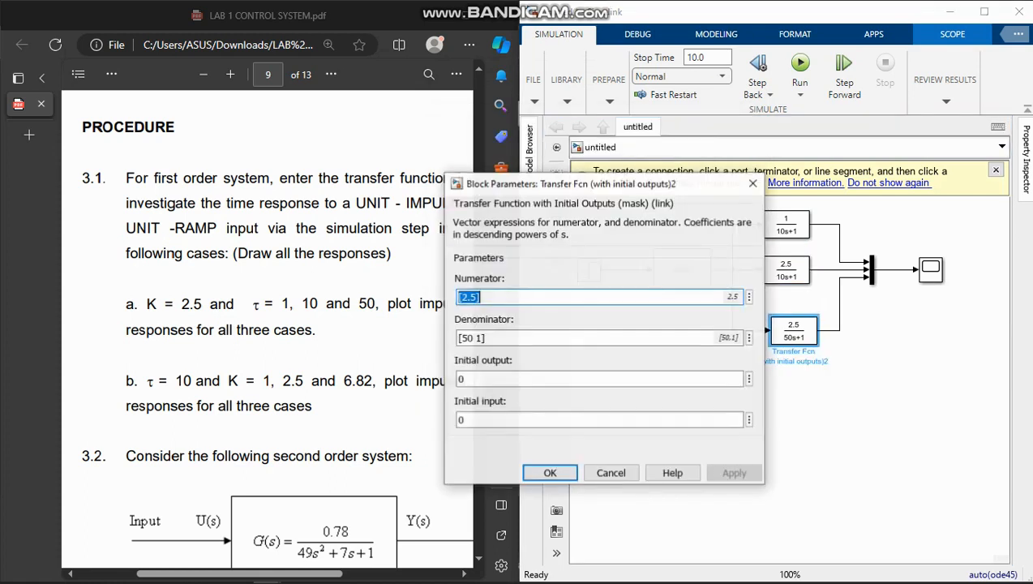
click(475, 297)
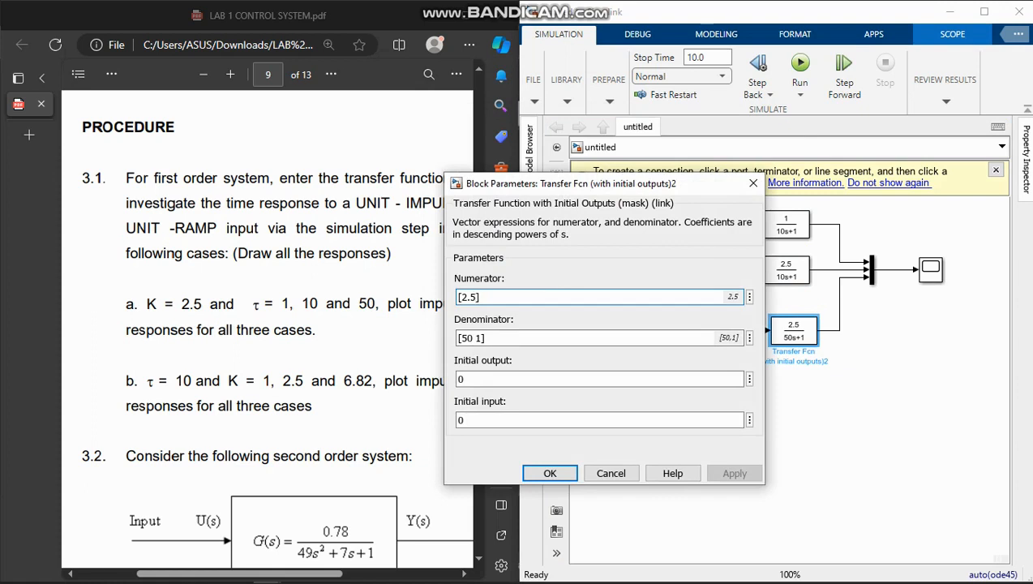
key(BackSpace)
key(BackSpace)
key(BackSpace)
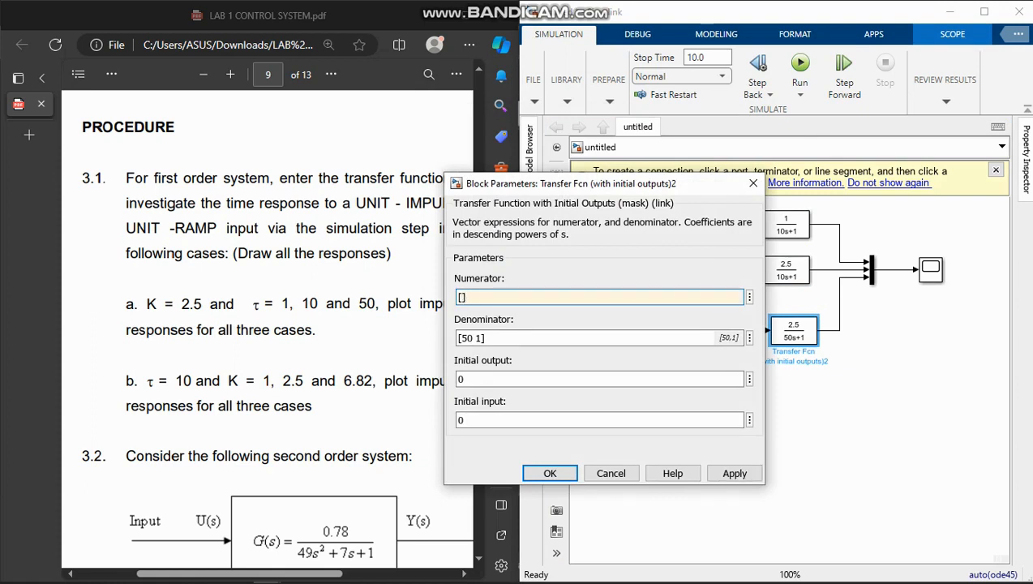
text(6.82)
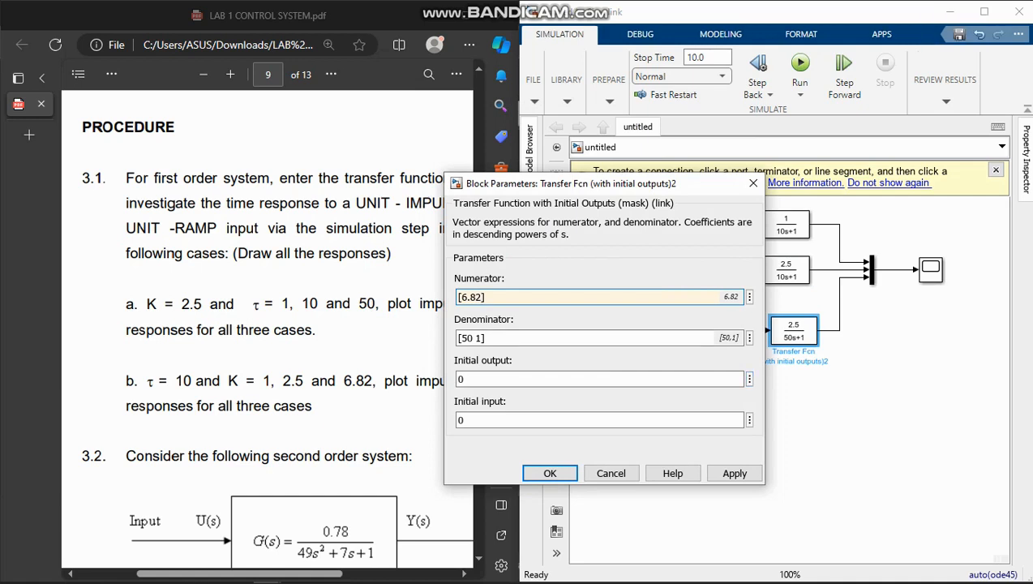
click(735, 473)
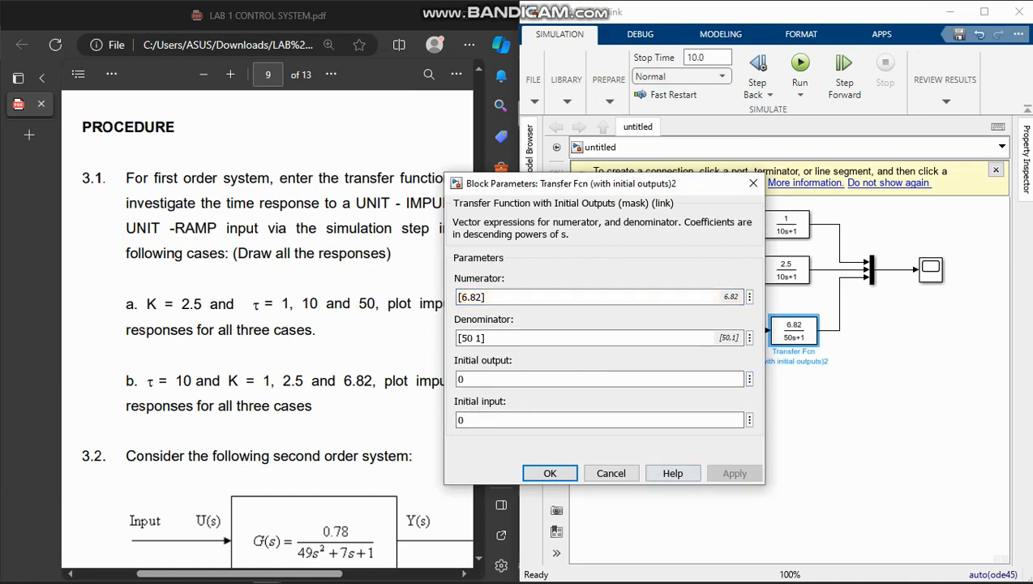
key(Return)
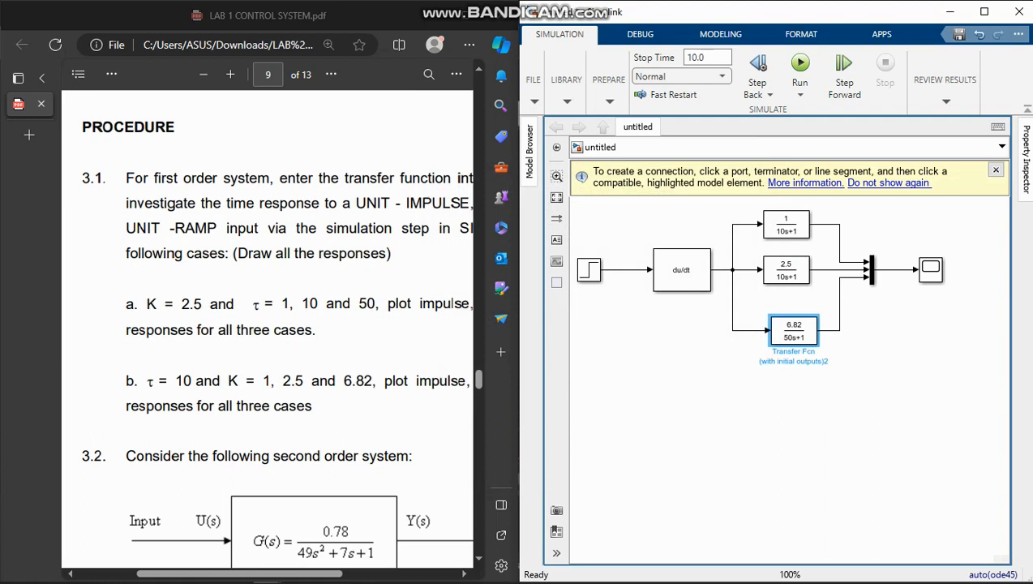
Run the simulation with the new gains, view the impulse responses in the Scope, and close it
click(800, 69)
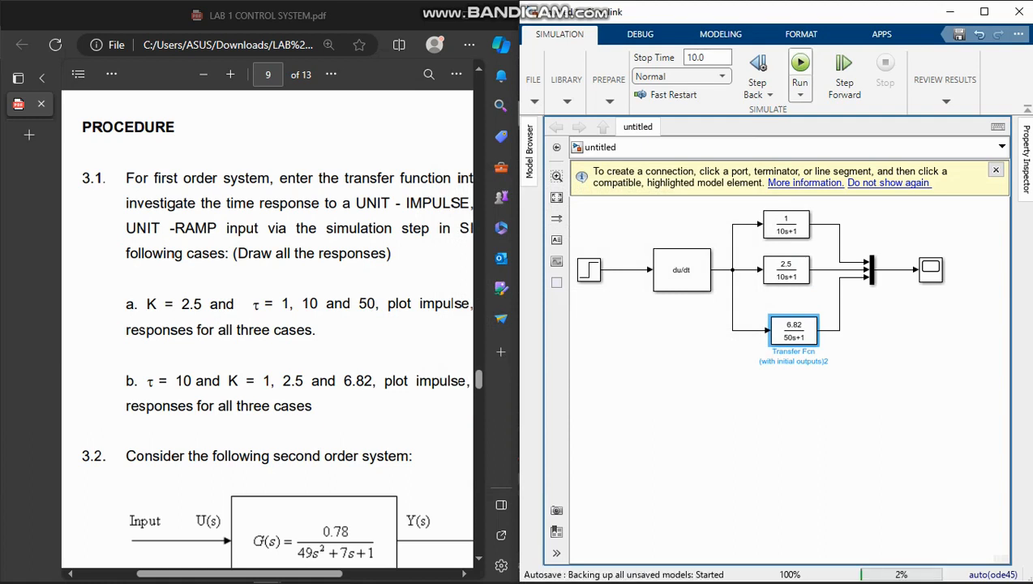
double_click(930, 269)
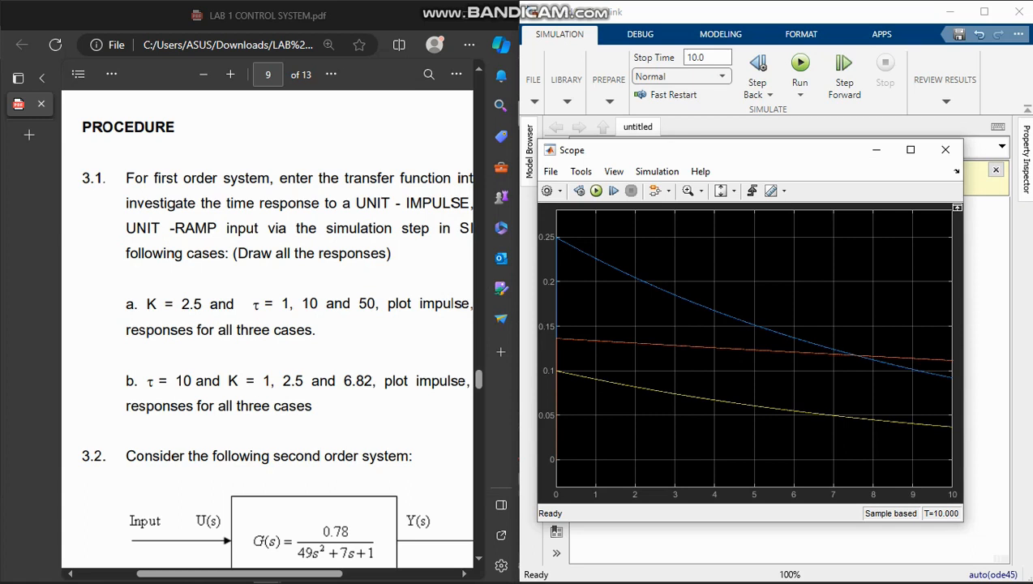
click(945, 149)
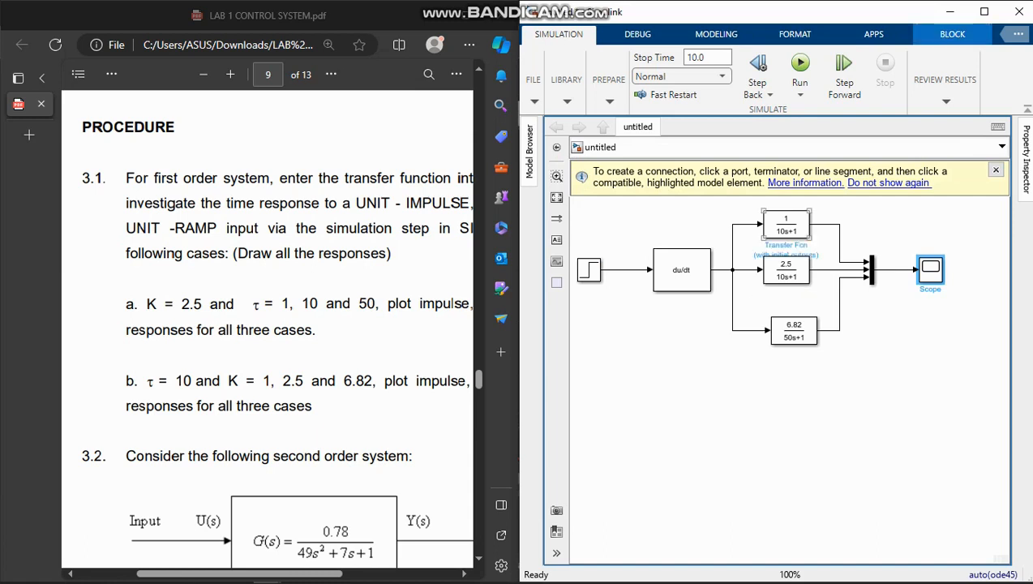
Recheck the middle Transfer Fcn block and set the lower Transfer Fcn block's denominator to [10 1]
double_click(785, 270)
click(543, 412)
double_click(794, 330)
key(Tab)
click(476, 337)
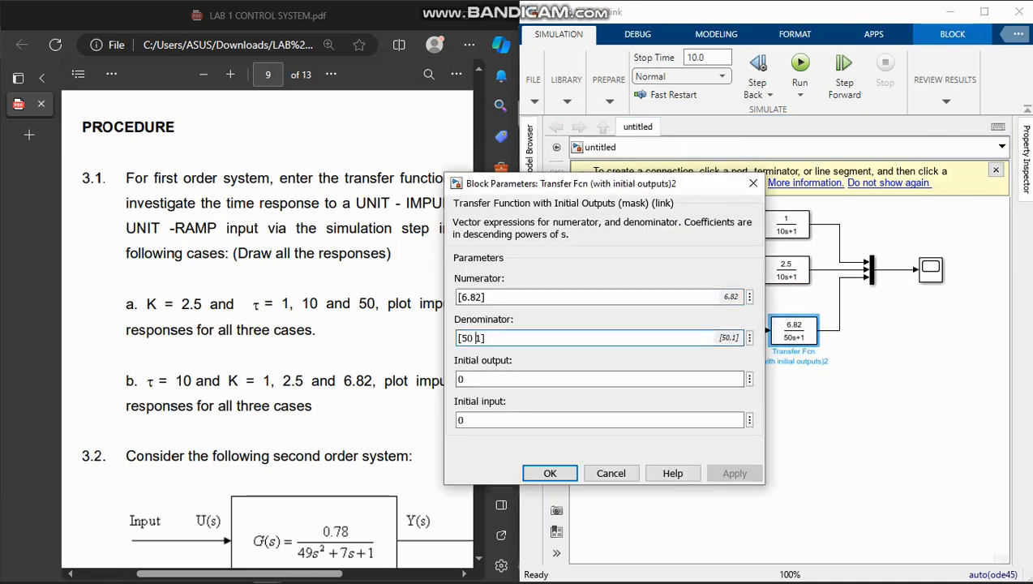
key(BackSpace)
key(BackSpace)
text(10)
click(734, 472)
click(550, 472)
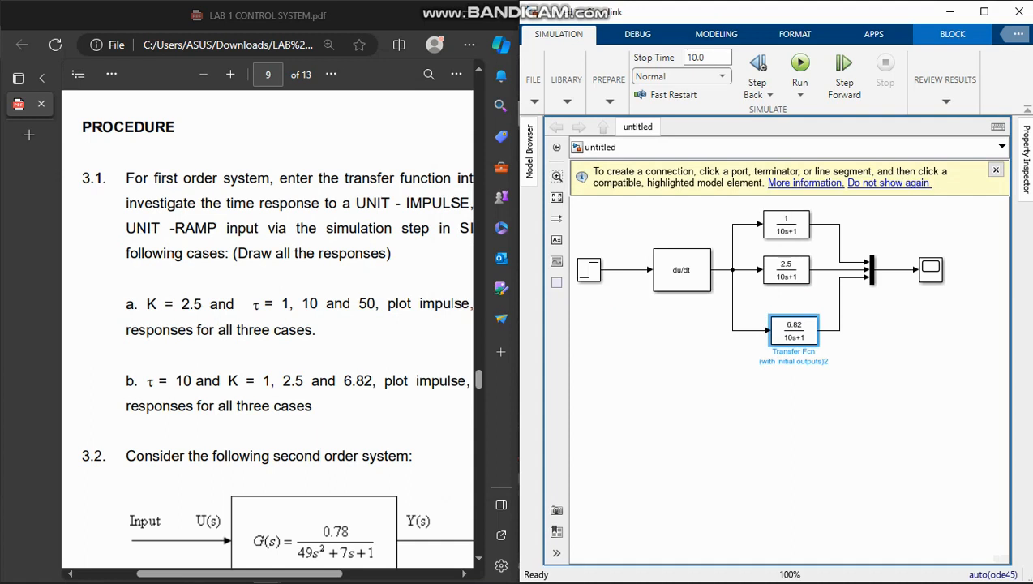
Rerun the simulation, examine the impulse responses for K = 1, 2.5 and 6.82 in the Scope, and close it
click(800, 64)
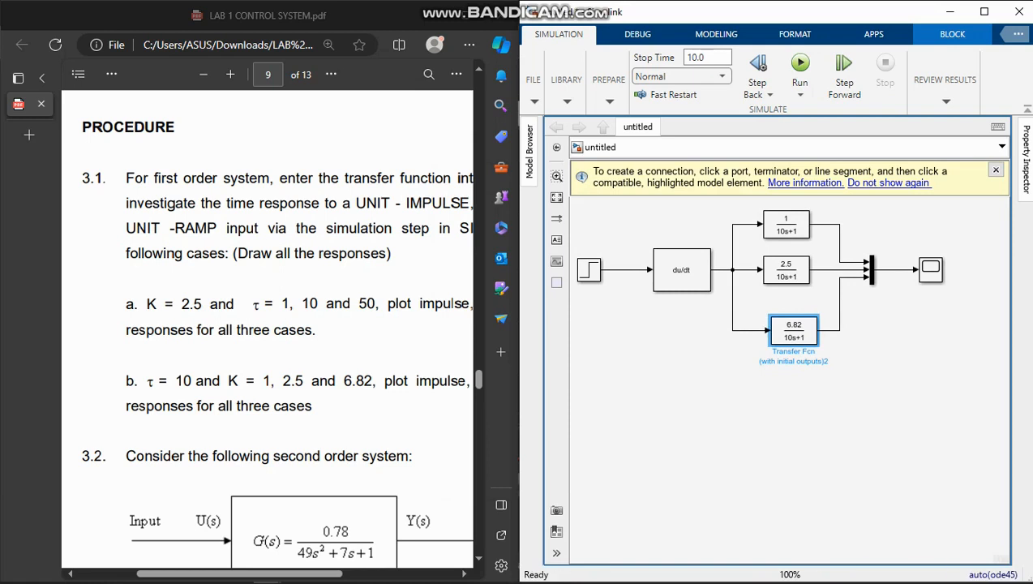
double_click(930, 269)
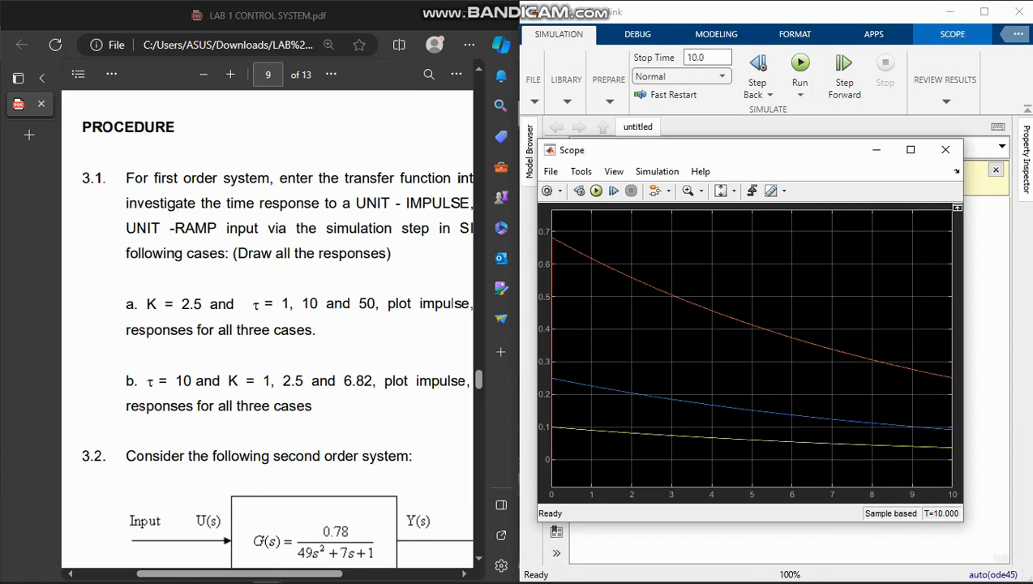
click(946, 149)
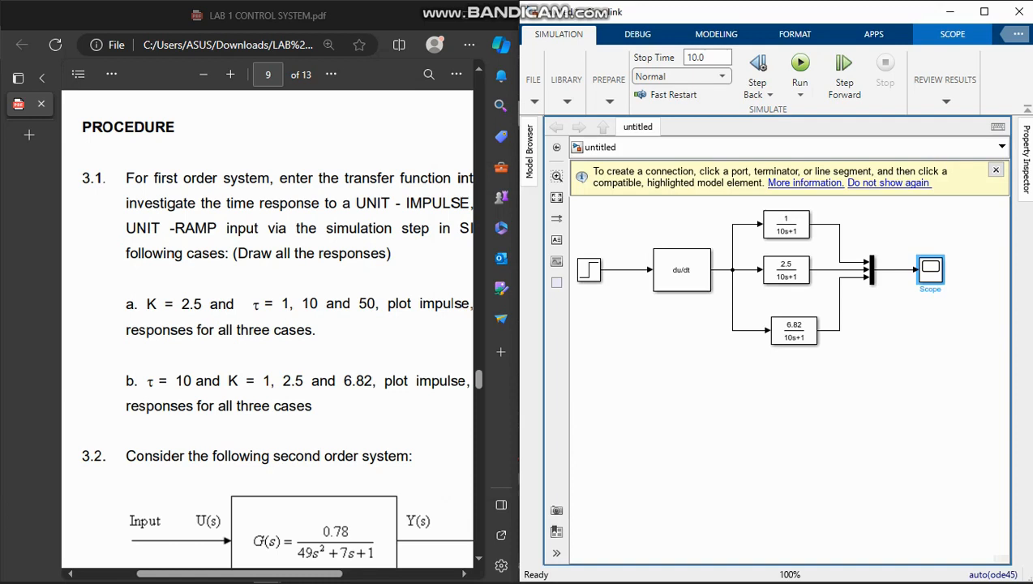
Delete the derivative block and the signal lines running from the Step block to the Transfer Fcn blocks
click(681, 269)
key(Delete)
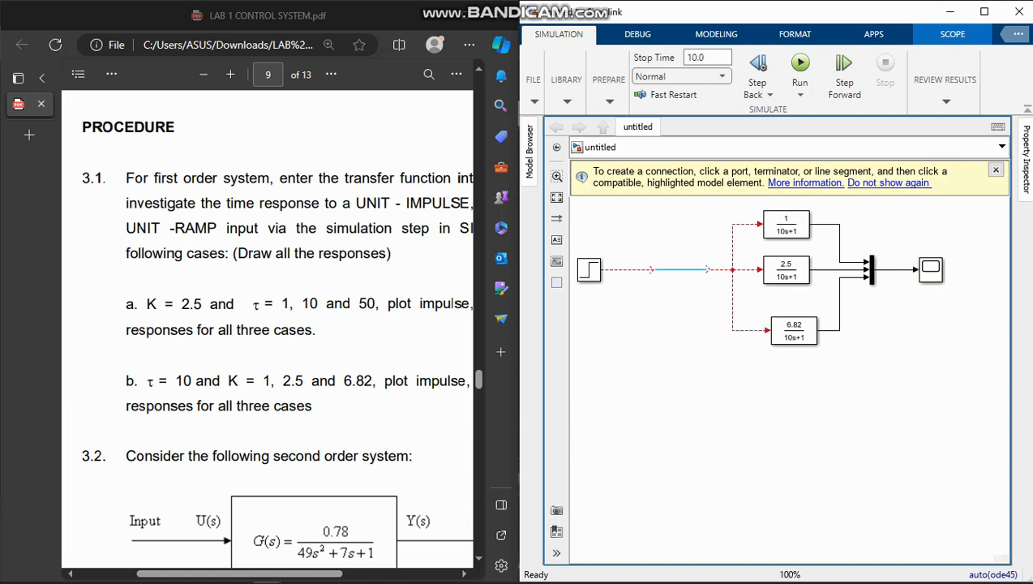
key(Delete)
click(720, 269)
key(Delete)
Move the Step block closer to the Transfer Fcn blocks and connect its output to all three of them
click(590, 270)
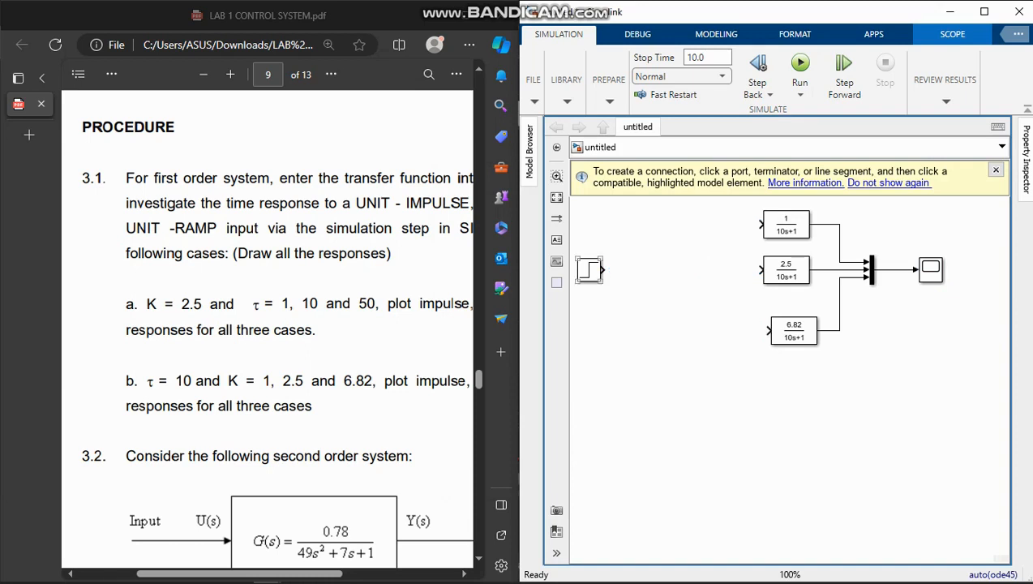
drag(590, 270, 664, 270)
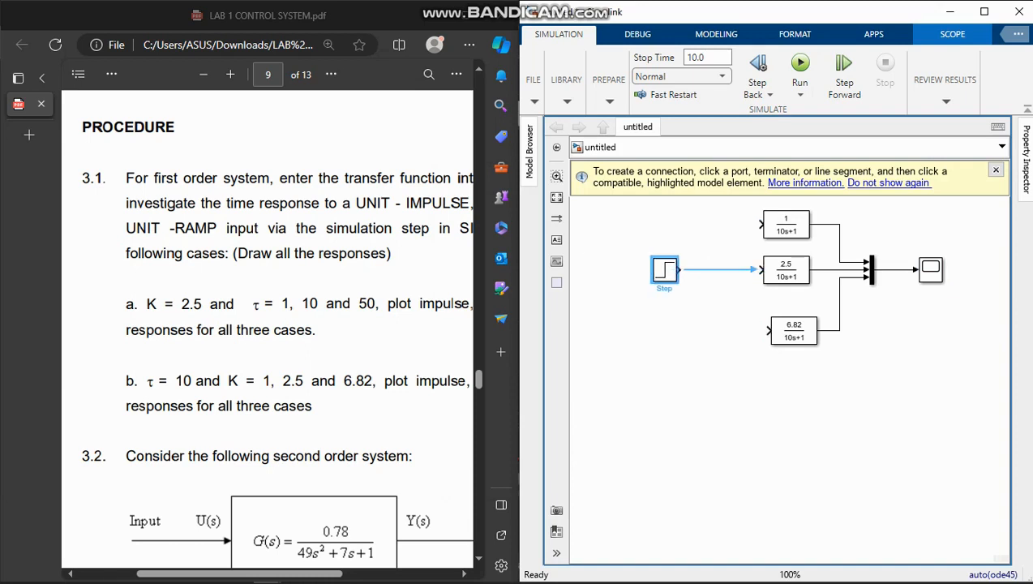
click(720, 269)
drag(761, 225, 713, 269)
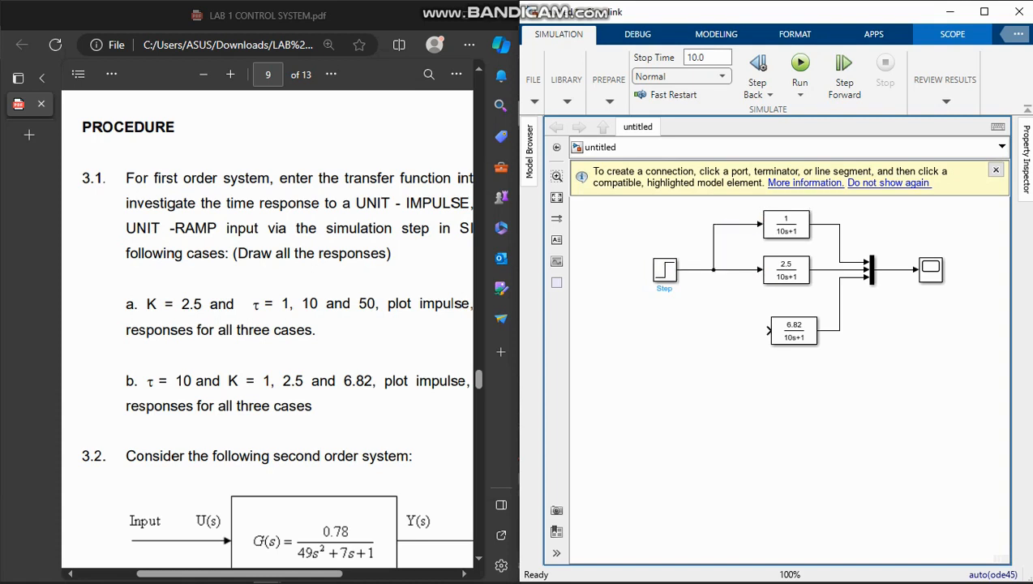
drag(766, 331, 714, 269)
Run the simulation, examine the three step responses in the Scope, and close it
click(800, 63)
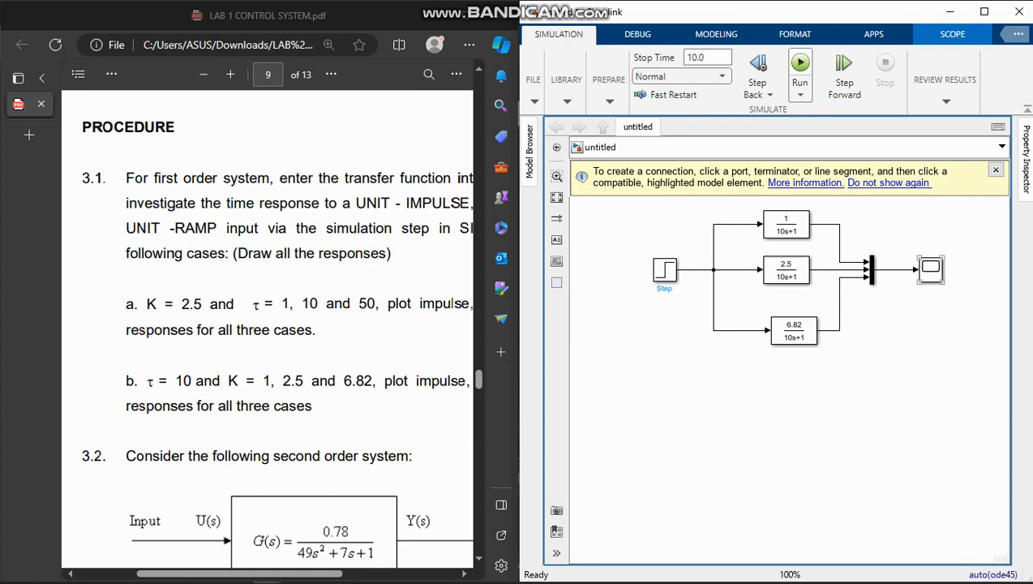
double_click(930, 270)
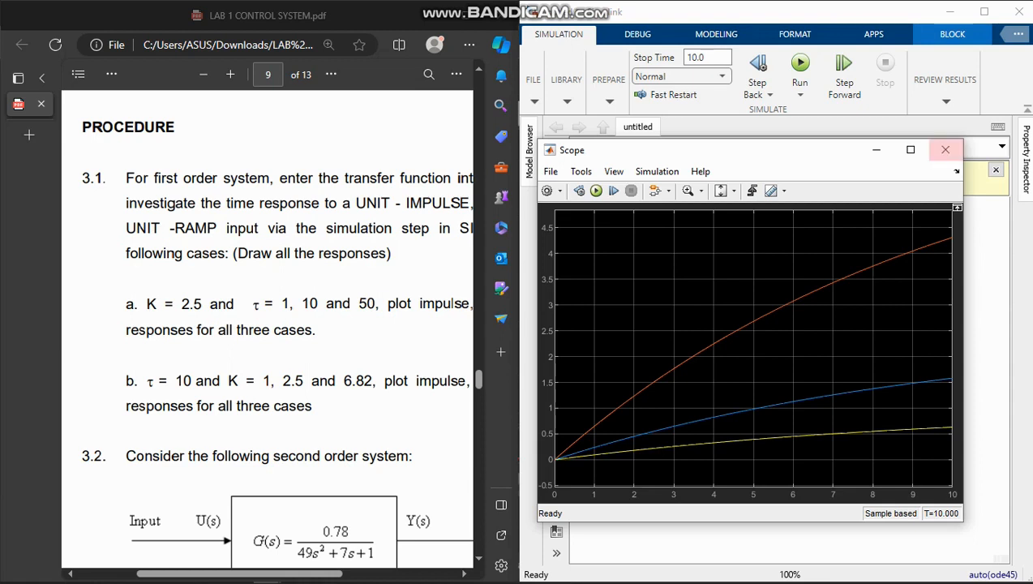
click(946, 149)
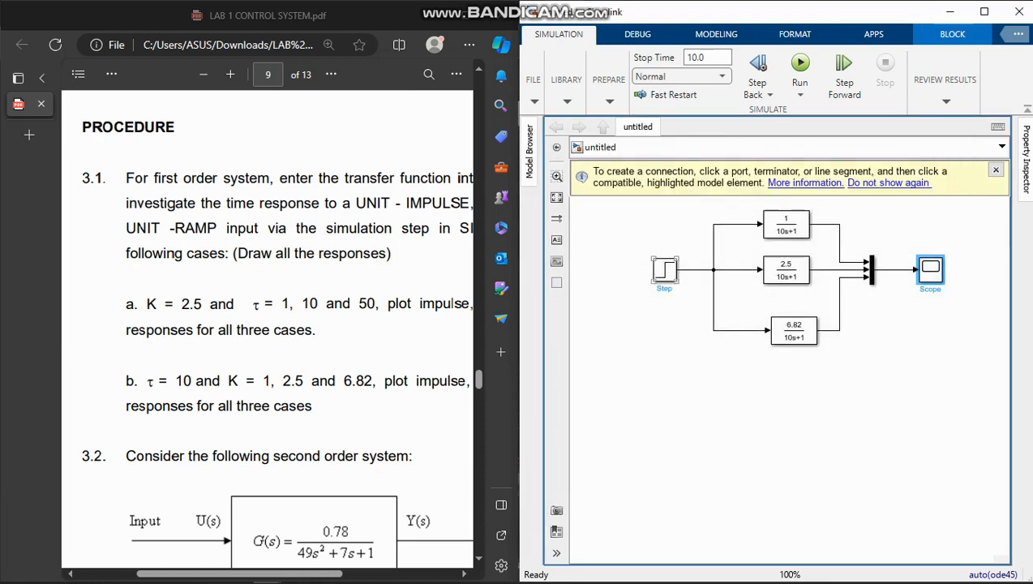
Replace the Step block with a Ramp block aligned with the middle Transfer Fcn block
click(665, 270)
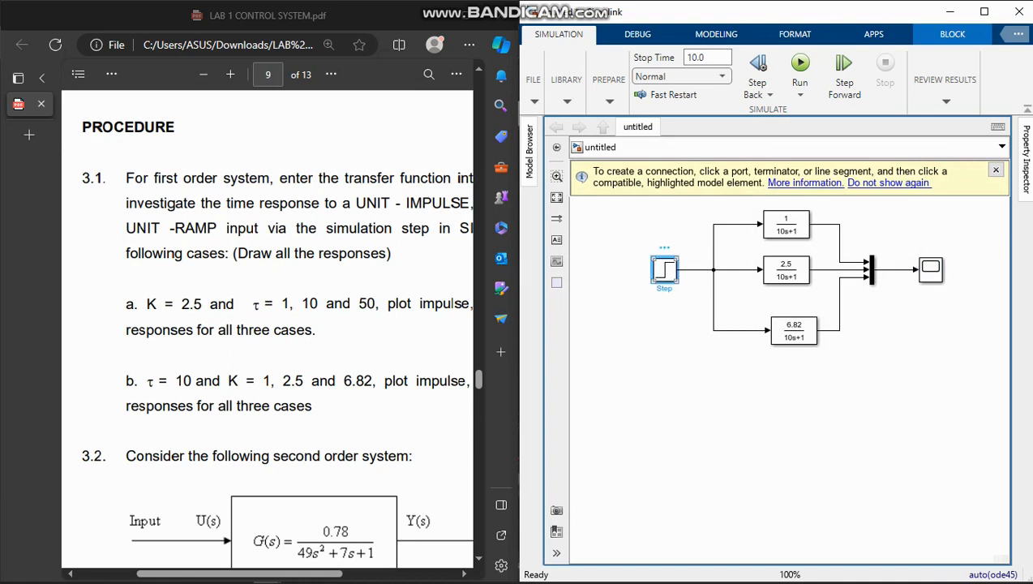
key(Delete)
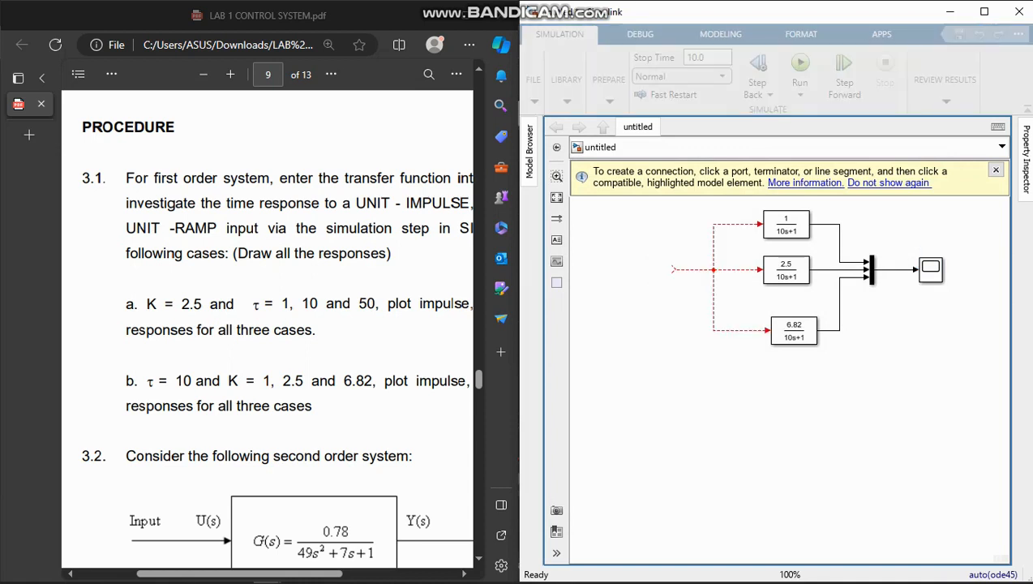
right_click(654, 270)
key(Escape)
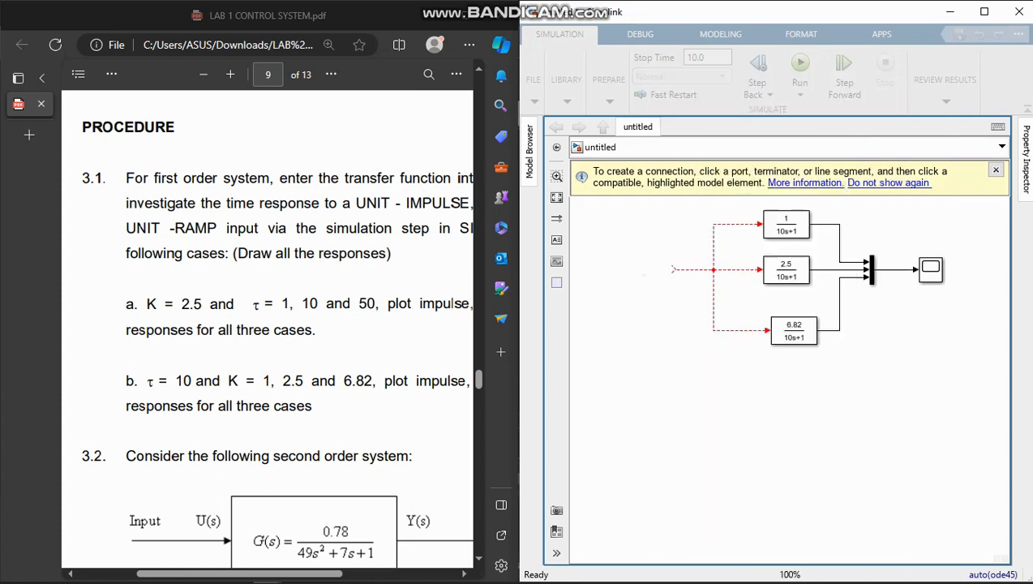
double_click(641, 269)
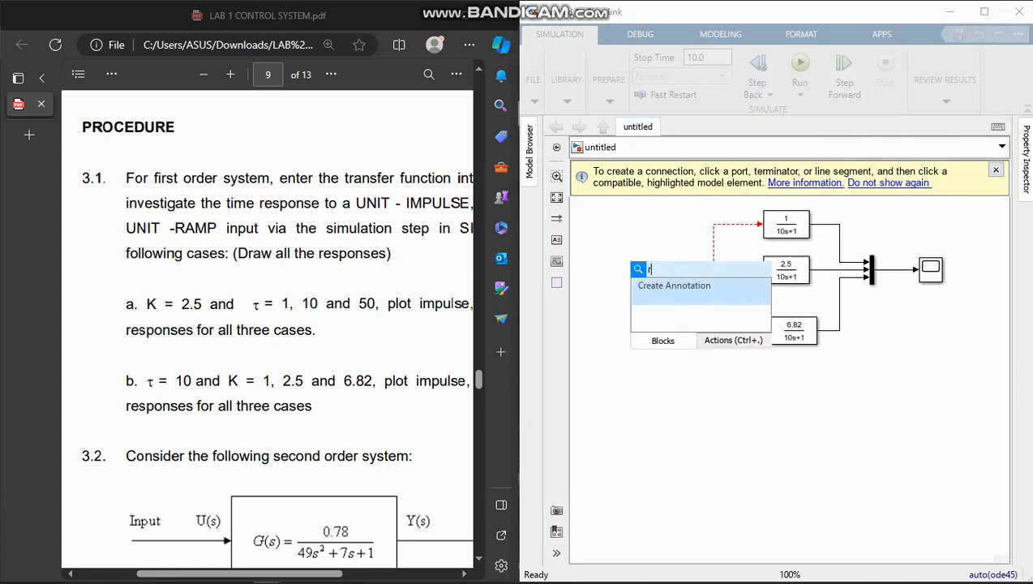
text(ramp)
key(Return)
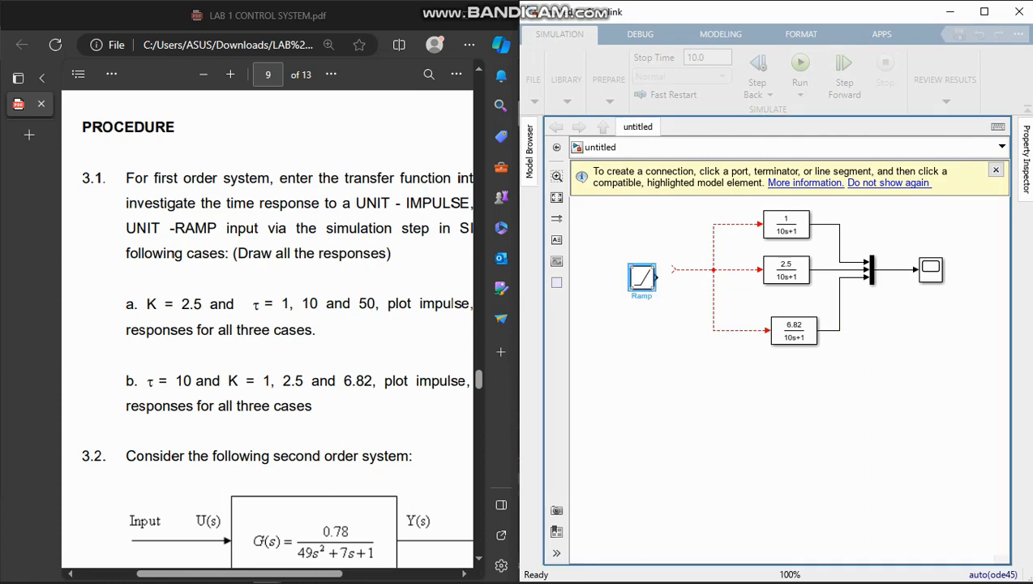
drag(642, 278, 652, 269)
Delete the unconnected signal lines and connect the Ramp block's output to the middle Transfer Fcn block
click(672, 269)
mouse_move(699, 258)
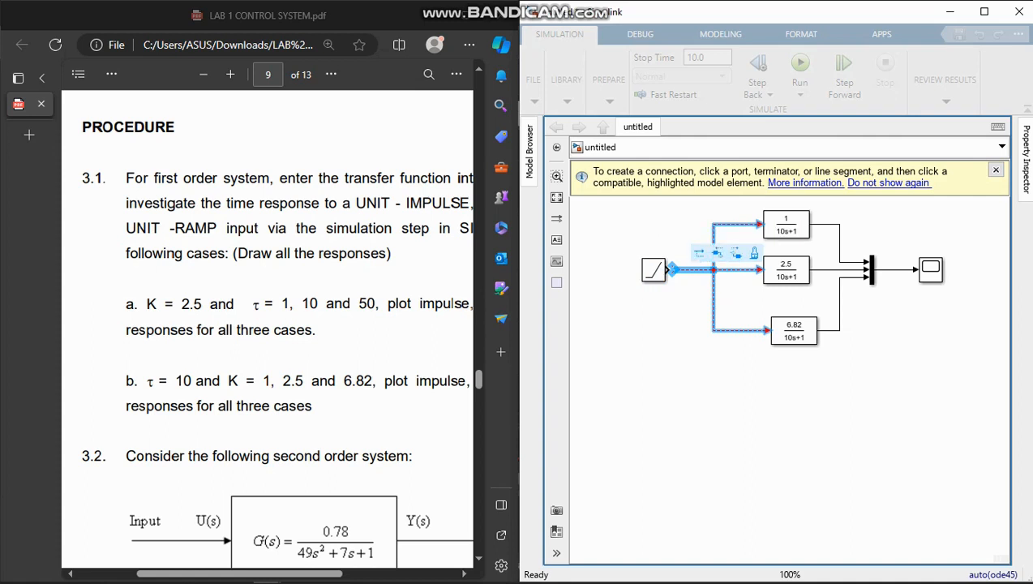
key(Delete)
drag(668, 270, 759, 270)
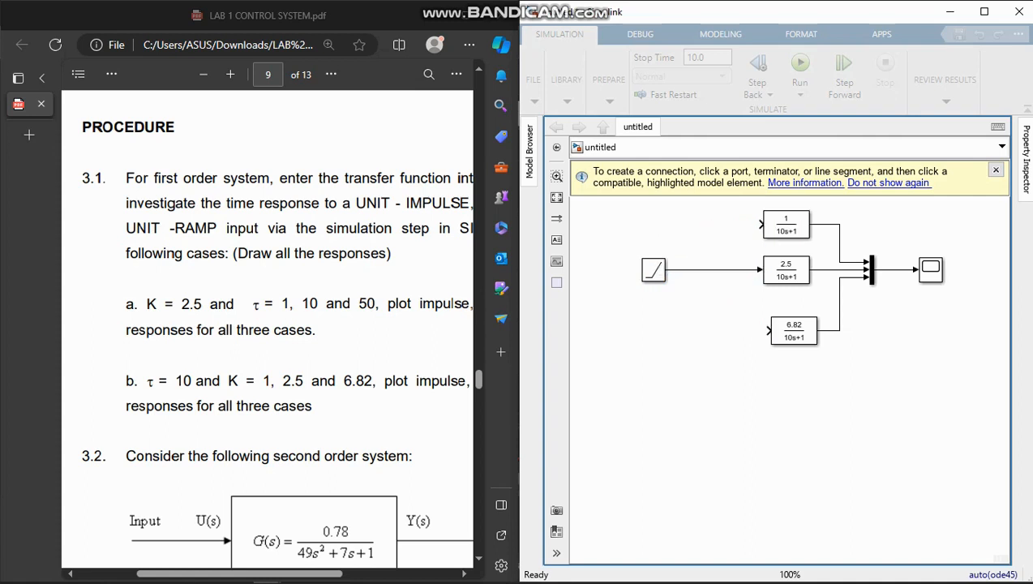
Connect the Ramp signal to the upper and lower Transfer Fcn blocks, and check the simulated ramp responses in the Scope
drag(760, 224, 722, 270)
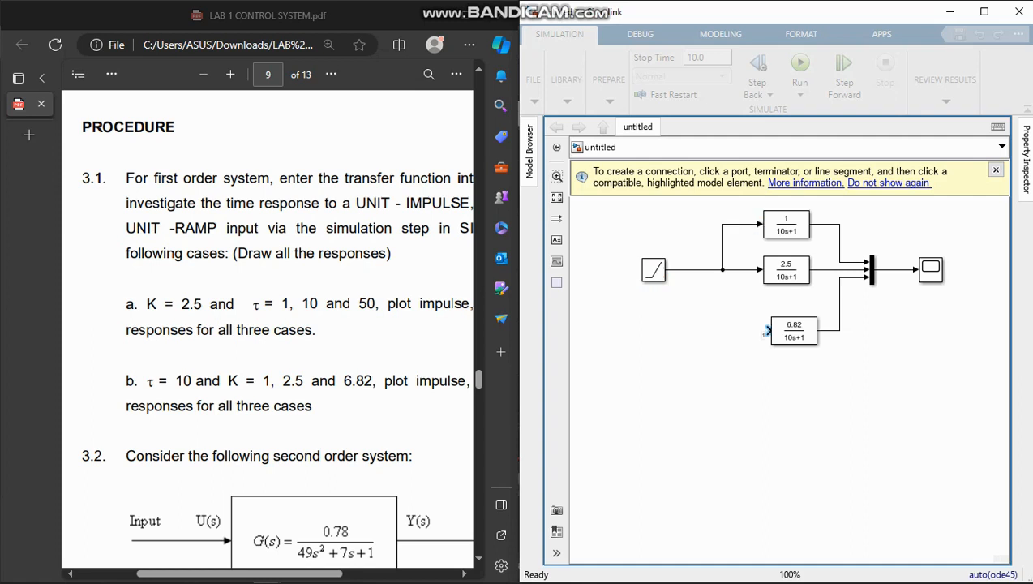
drag(766, 331, 722, 270)
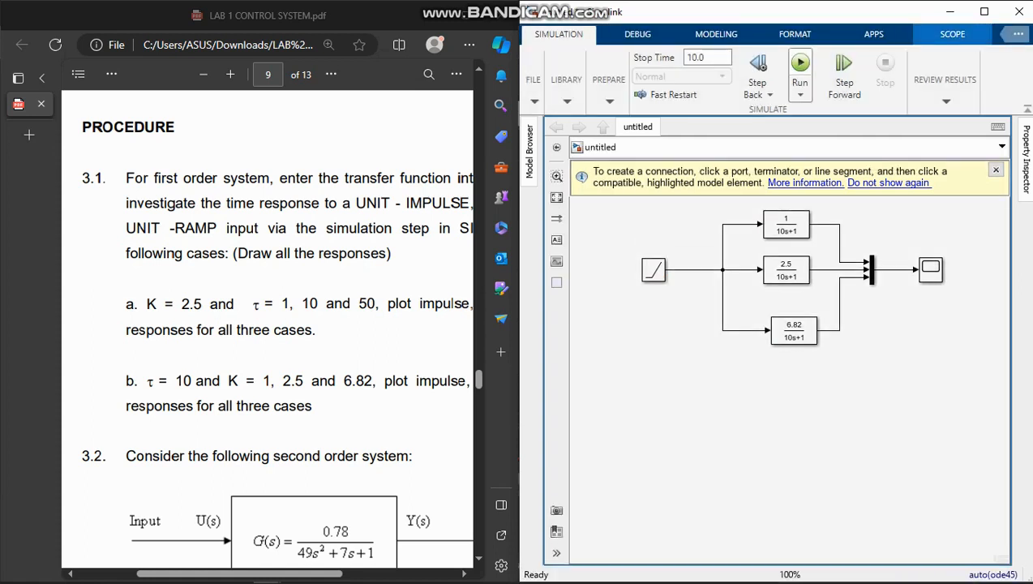
double_click(930, 270)
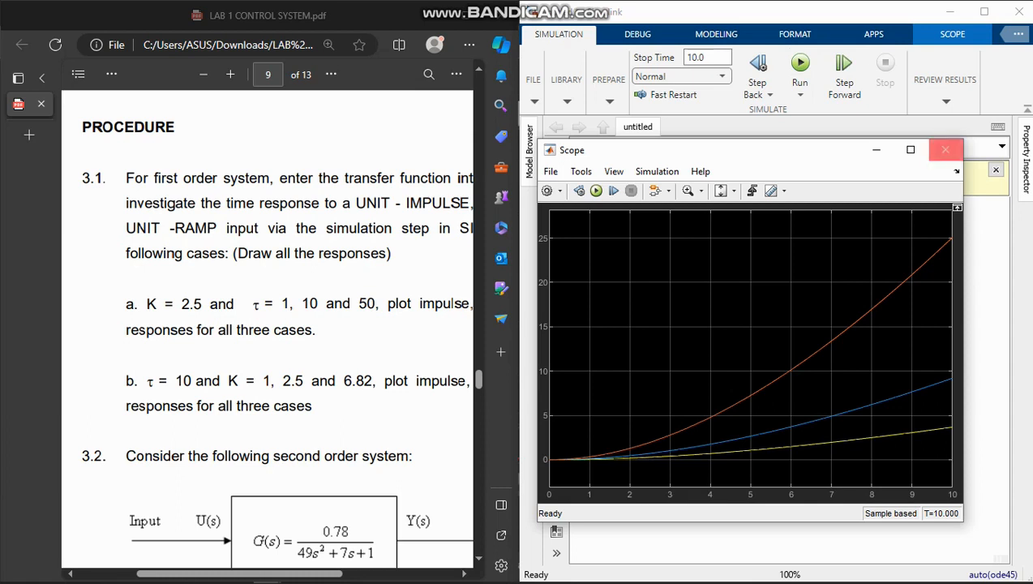
click(946, 150)
Read procedure 3.2's second-order transfer function and required input types in the lab PDF
scroll(267, 324, down, 5)
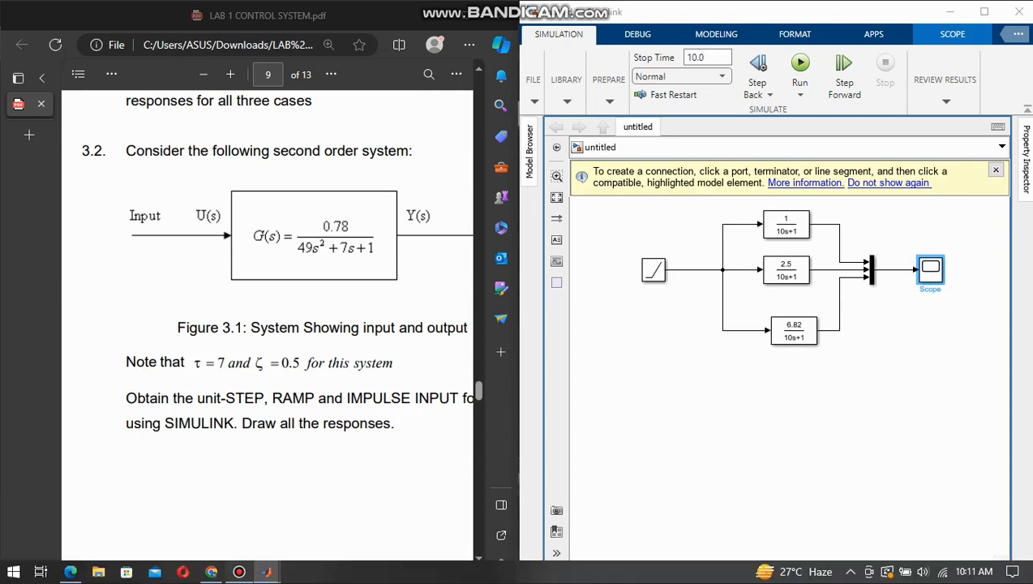
click(238, 571)
click(497, 108)
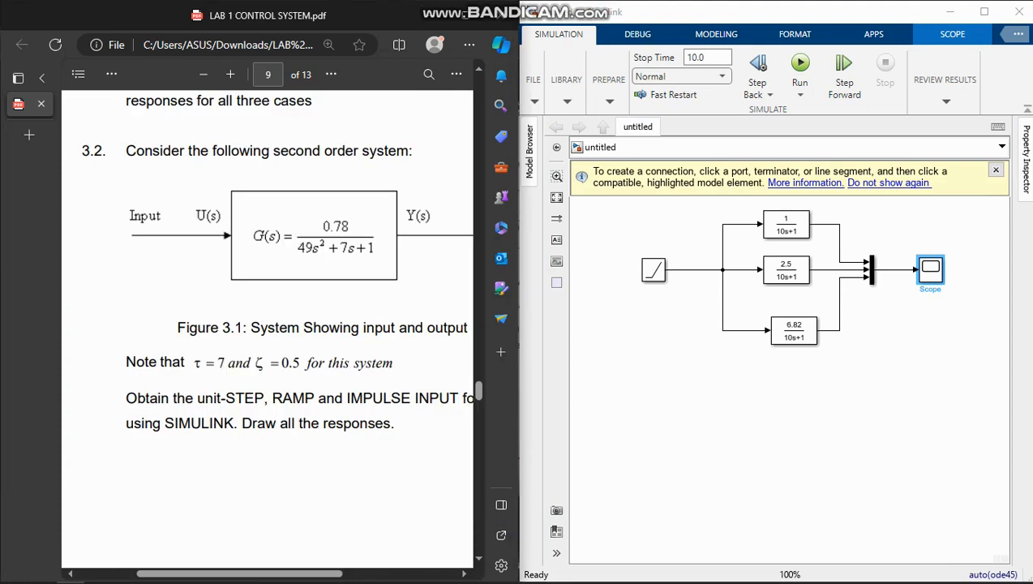
scroll(268, 329, up, 1)
scroll(268, 329, down, 1)
Delete the middle and lower Transfer Fcn blocks along with the lower block's input and output lines
click(794, 330)
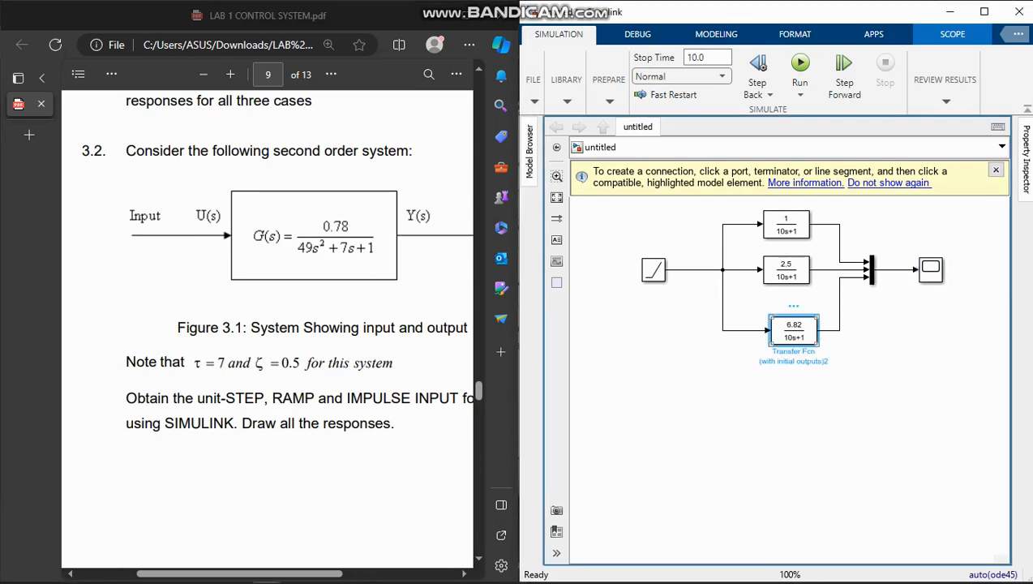
key(Delete)
click(785, 270)
key(Delete)
click(840, 304)
key(Delete)
click(744, 330)
key(Delete)
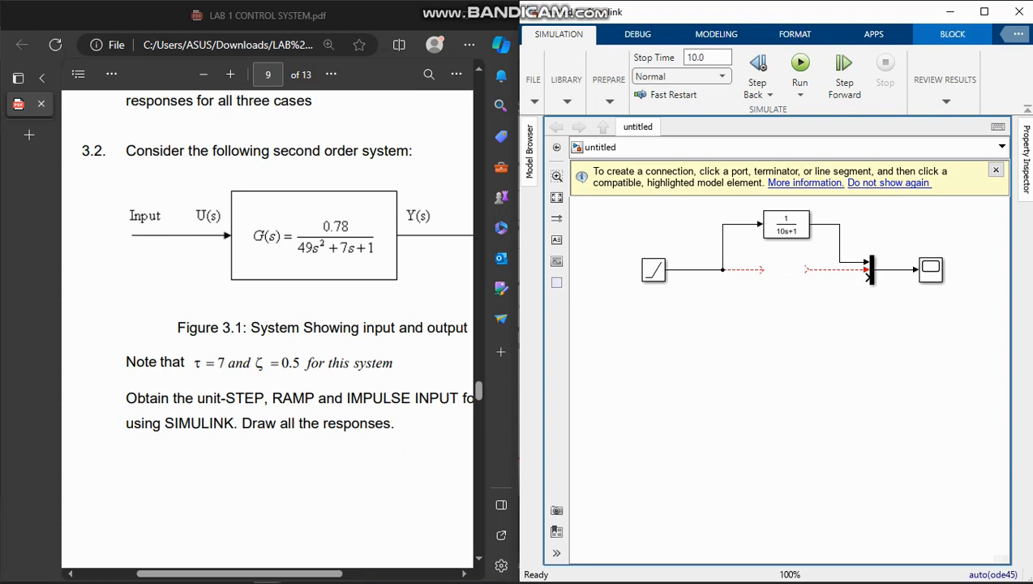
Delete the middle block's leftover signal lines and the Mux block
click(744, 269)
key(Delete)
click(864, 270)
key(Delete)
click(869, 269)
key(Delete)
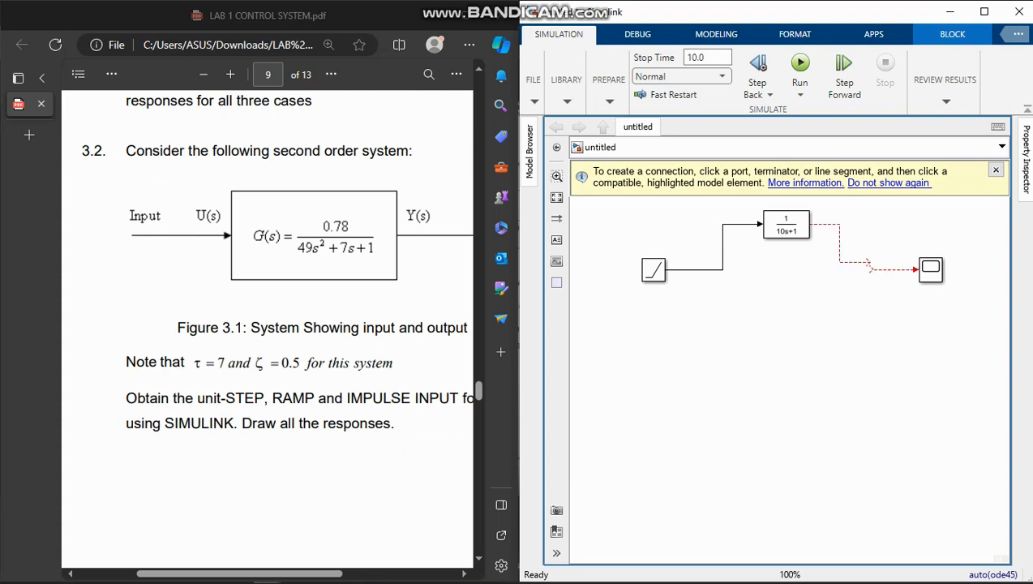
Align the remaining Transfer Fcn block with the Ramp, clear its dangling output lines, and connect it directly to the Scope
drag(785, 225, 789, 270)
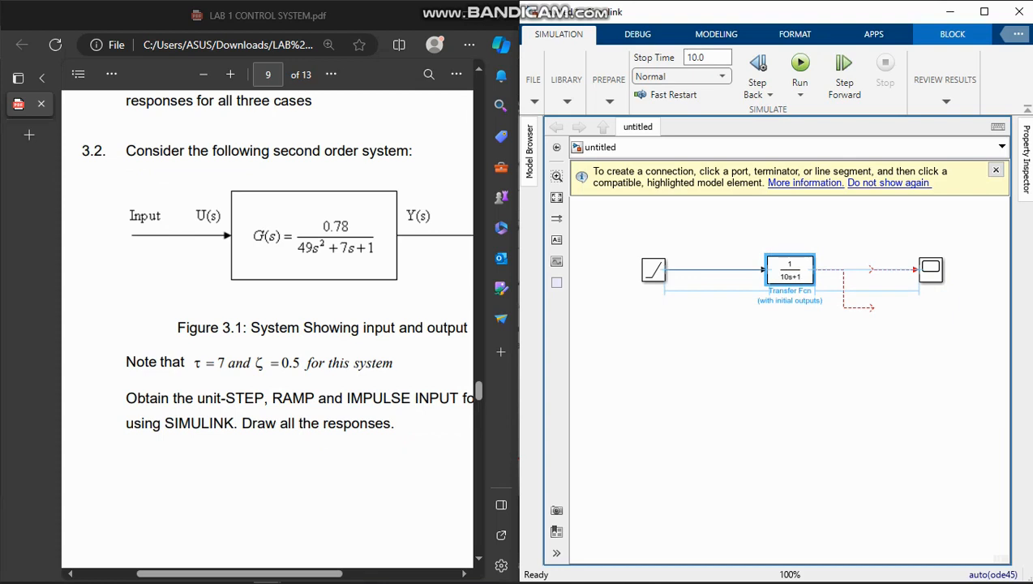
click(854, 316)
click(854, 308)
key(Delete)
click(892, 269)
key(Delete)
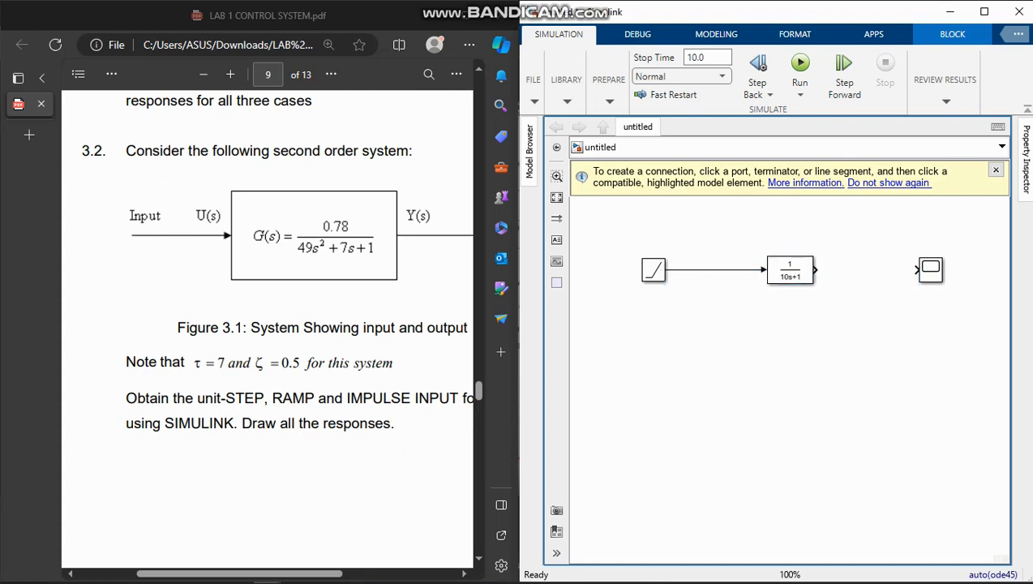
click(815, 270)
click(915, 270)
Set the Transfer Fcn block's numerator to [0.78]
click(789, 271)
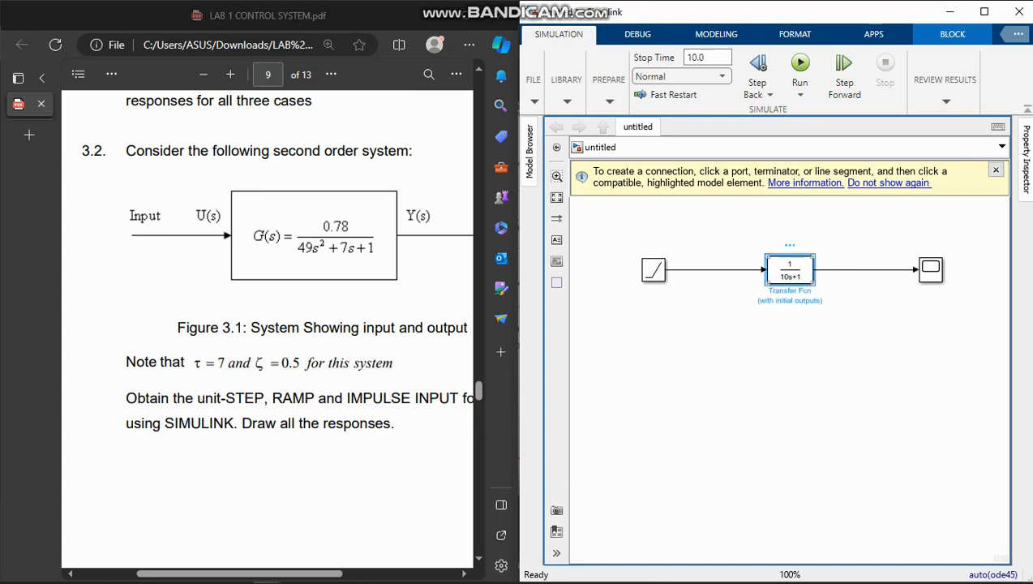
double_click(790, 270)
click(463, 236)
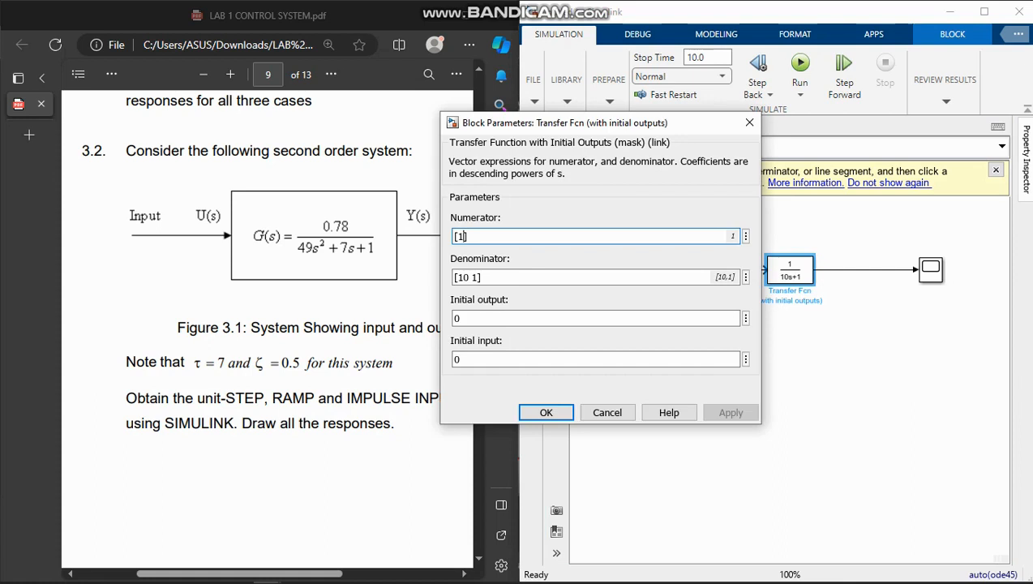
key(BackSpace)
text(0.78)
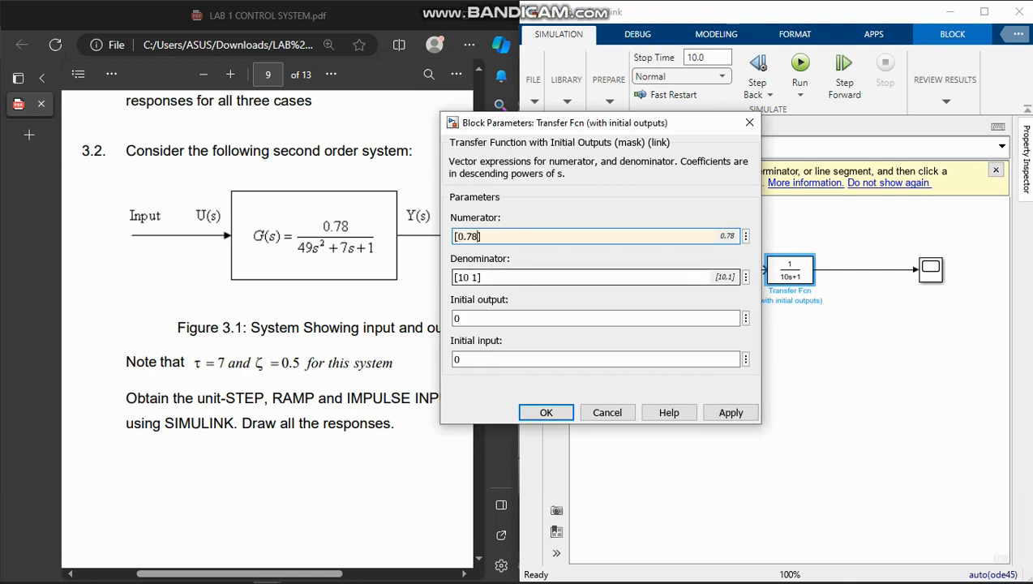
key(Tab)
Set the Transfer Fcn block's denominator to [49 7 1] and apply the parameters
click(478, 277)
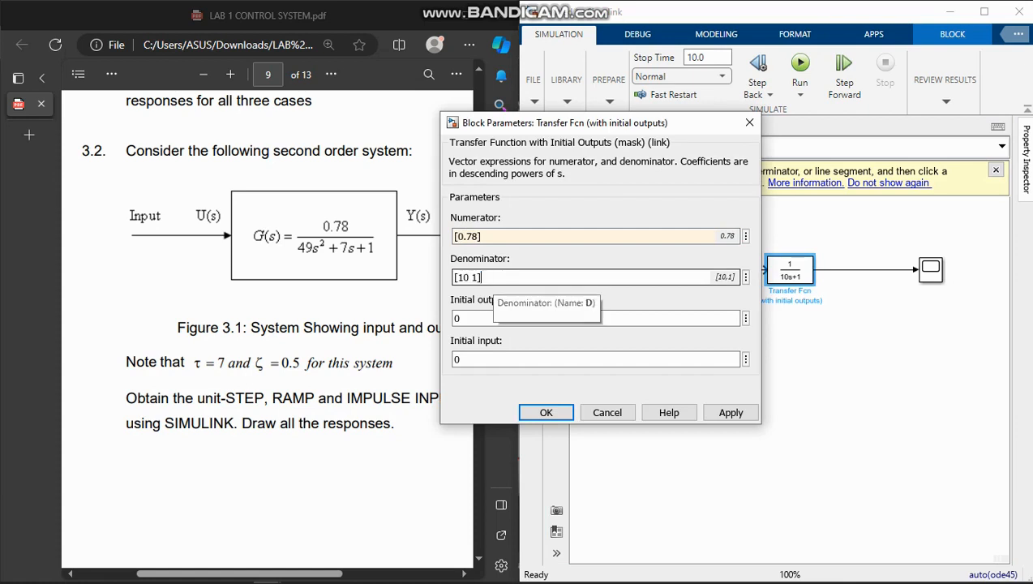
key(BackSpace)
key(BackSpace)
key(BackSpace)
key(BackSpace)
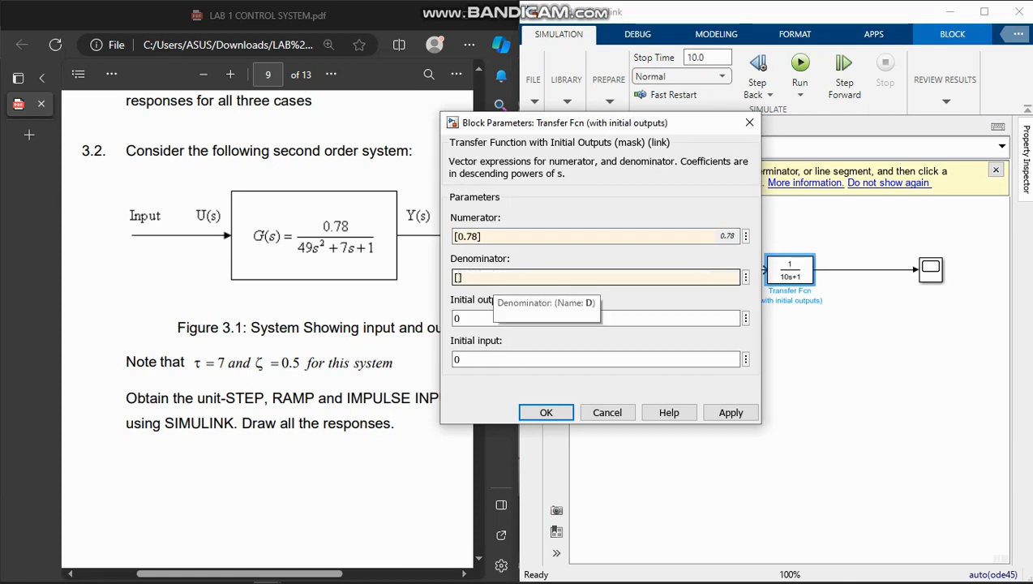
text(49 7 1)
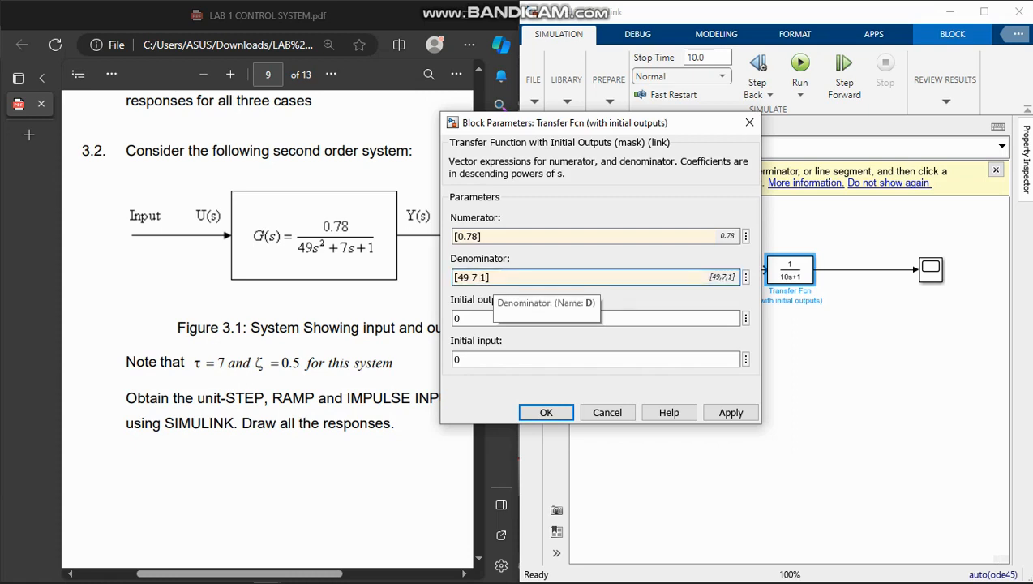
click(730, 413)
click(546, 412)
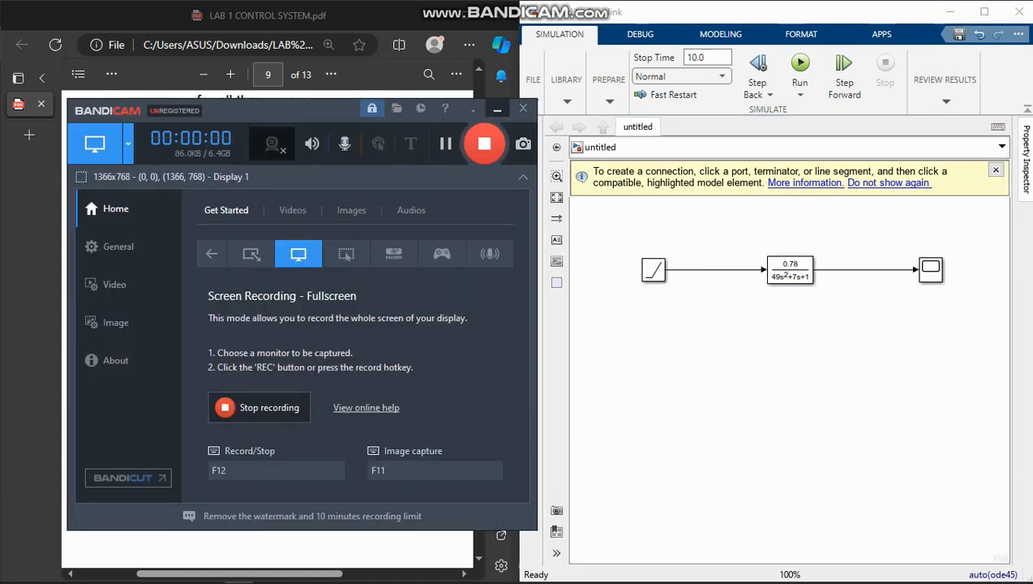
click(497, 109)
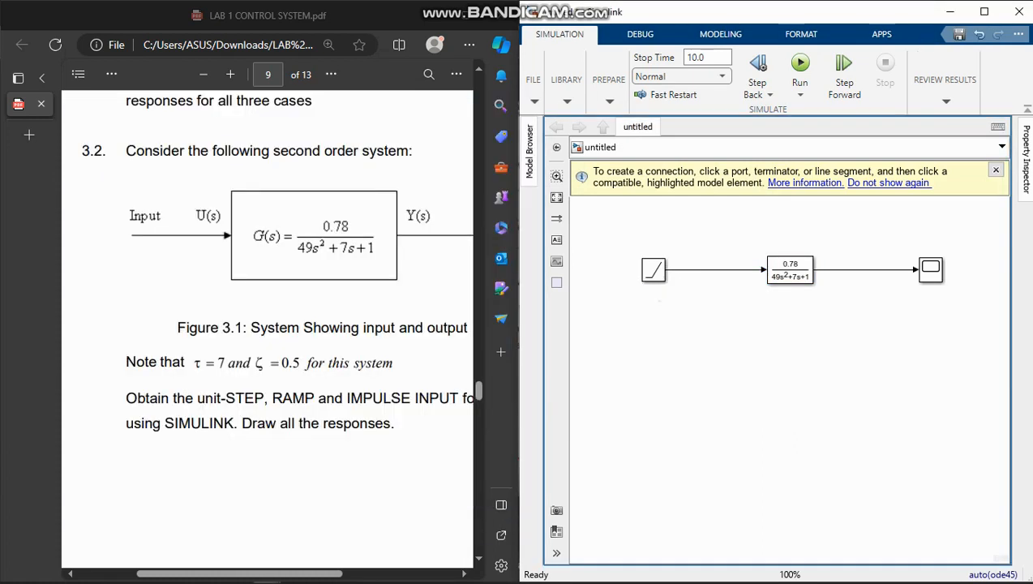
Add a Switched derivative for linearization block between the Ramp and Transfer Fcn blocks, removing the direct line between them
double_click(658, 293)
text(de)
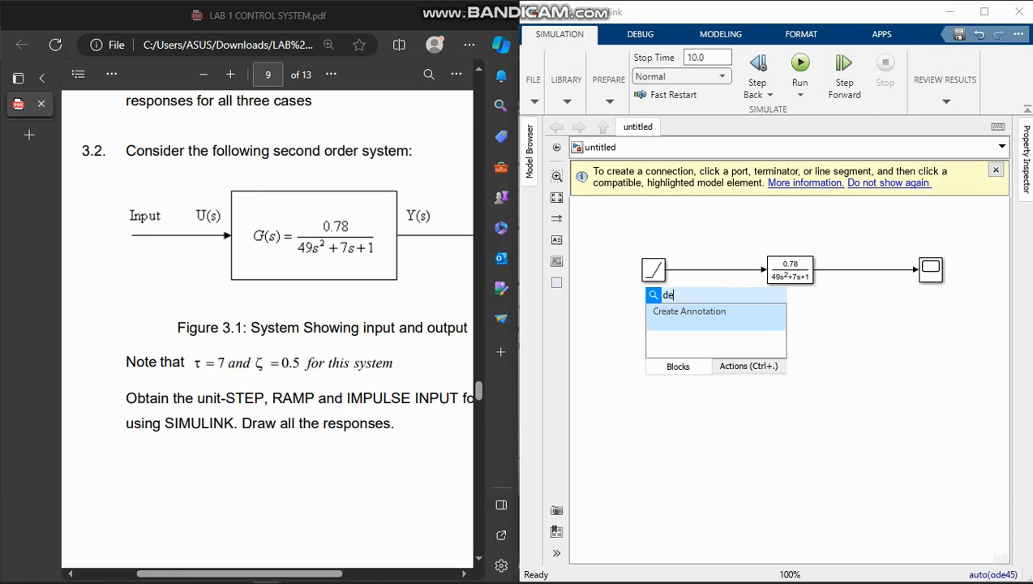
text(rivate)
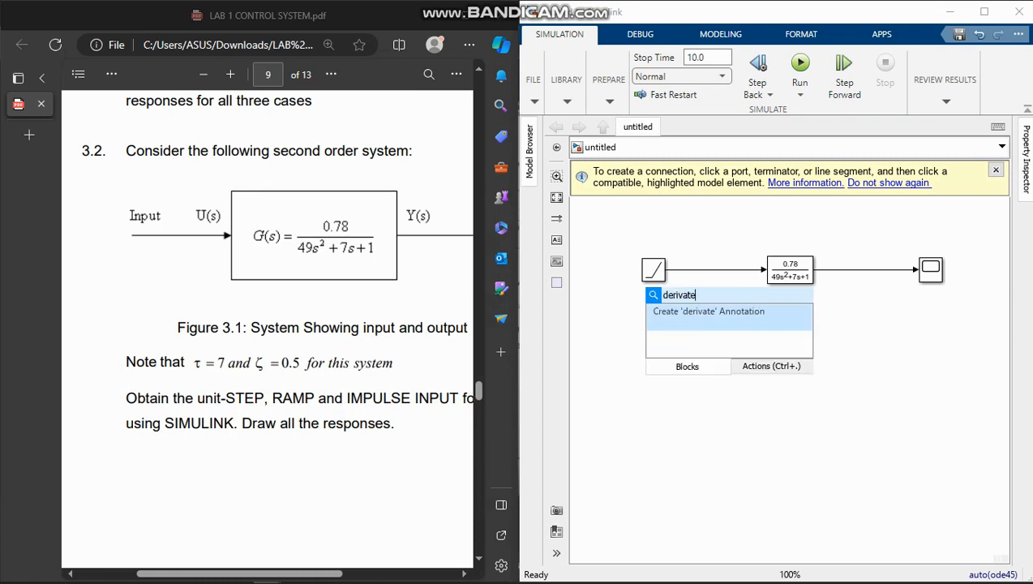
key(BackSpace)
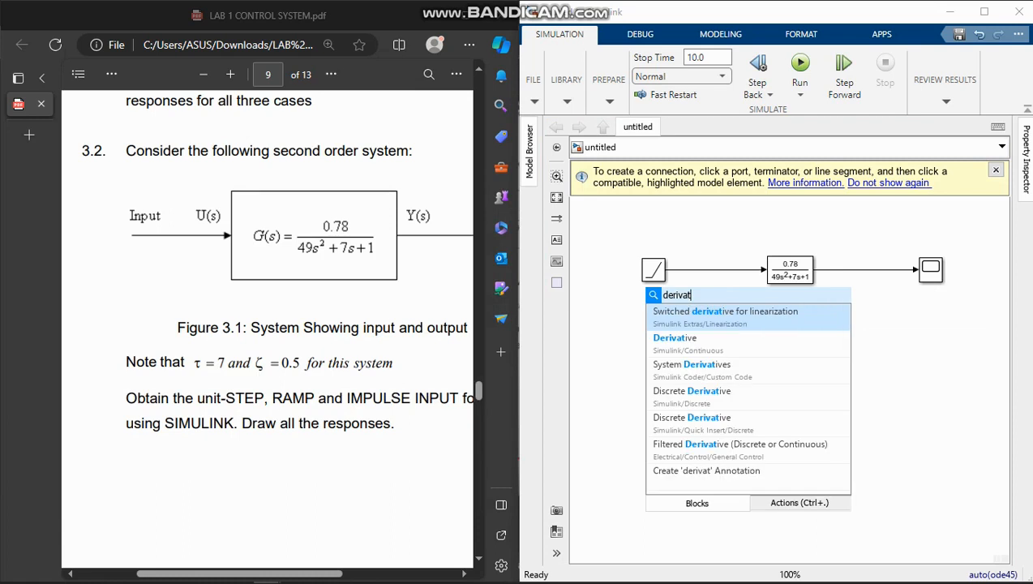
drag(518, 324, 685, 270)
key(Delete)
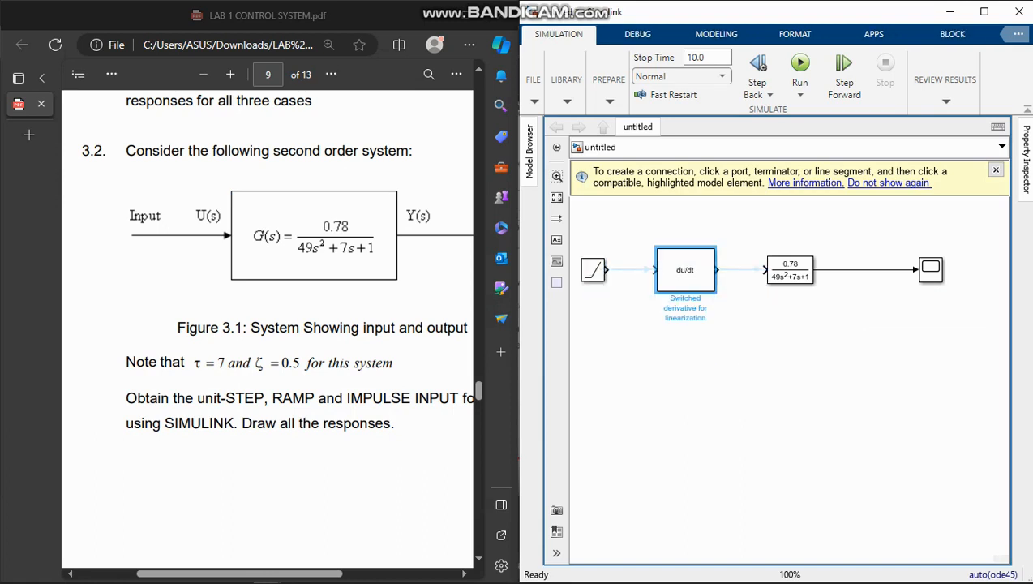
Connect the Ramp block to the derivative block's input and the derivative block's output to the Transfer Fcn block
click(641, 317)
click(606, 269)
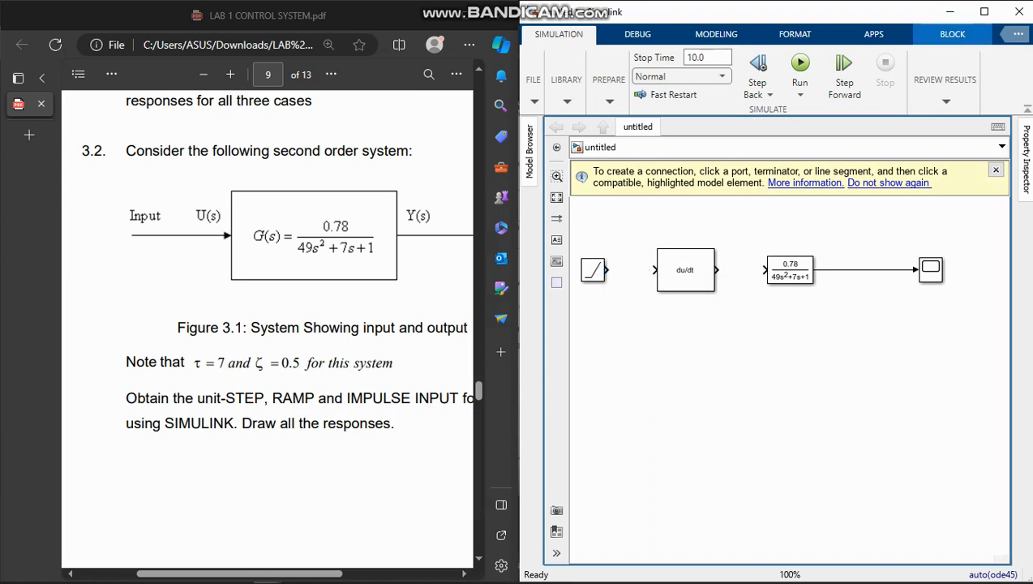
drag(607, 270, 655, 269)
click(718, 269)
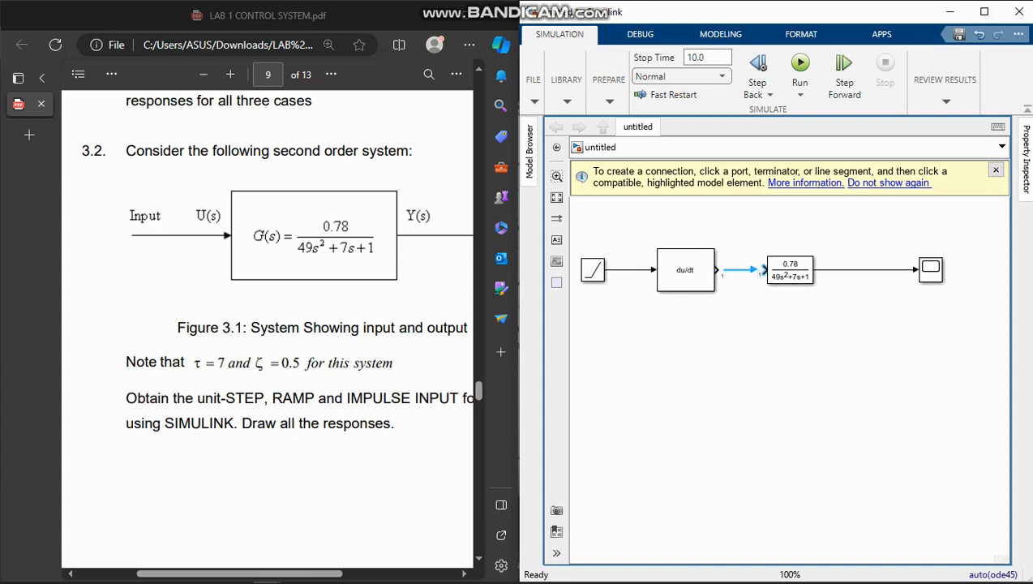
click(764, 269)
Set the derivative block's switch value to 1 and its derivative constant to 1000
double_click(685, 269)
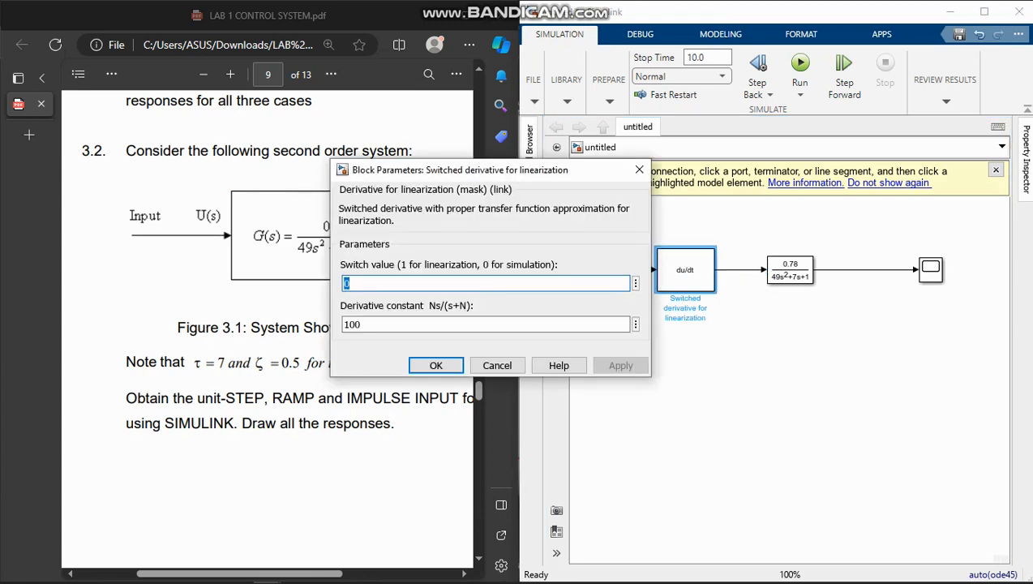
key(BackSpace)
text(1)
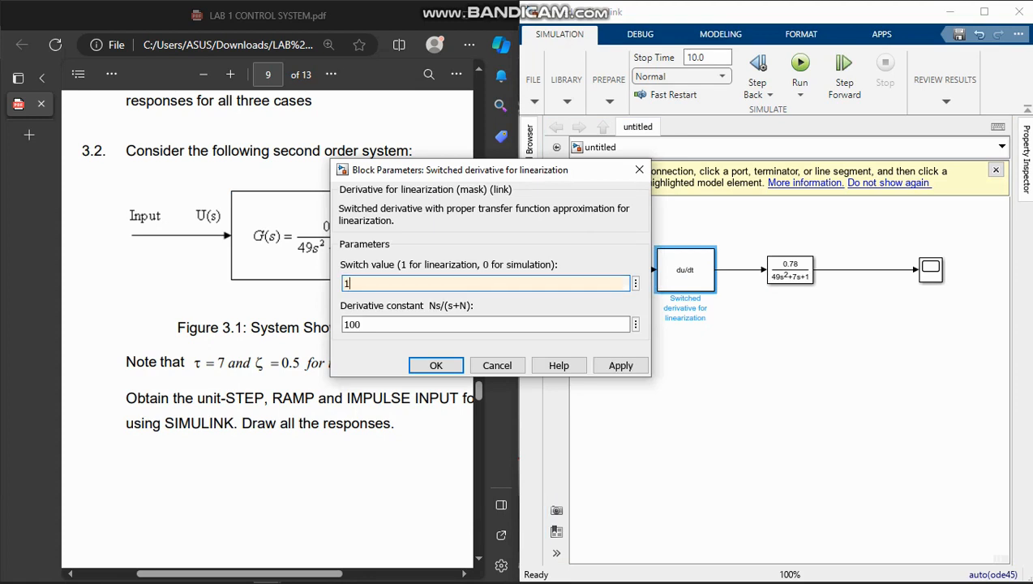
key(Tab)
click(365, 325)
text(0)
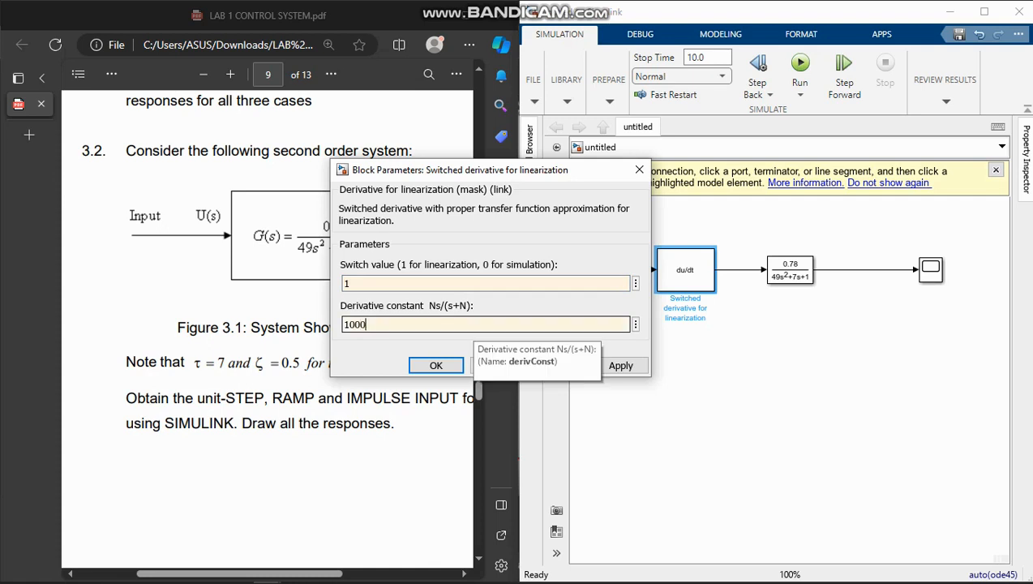
click(621, 366)
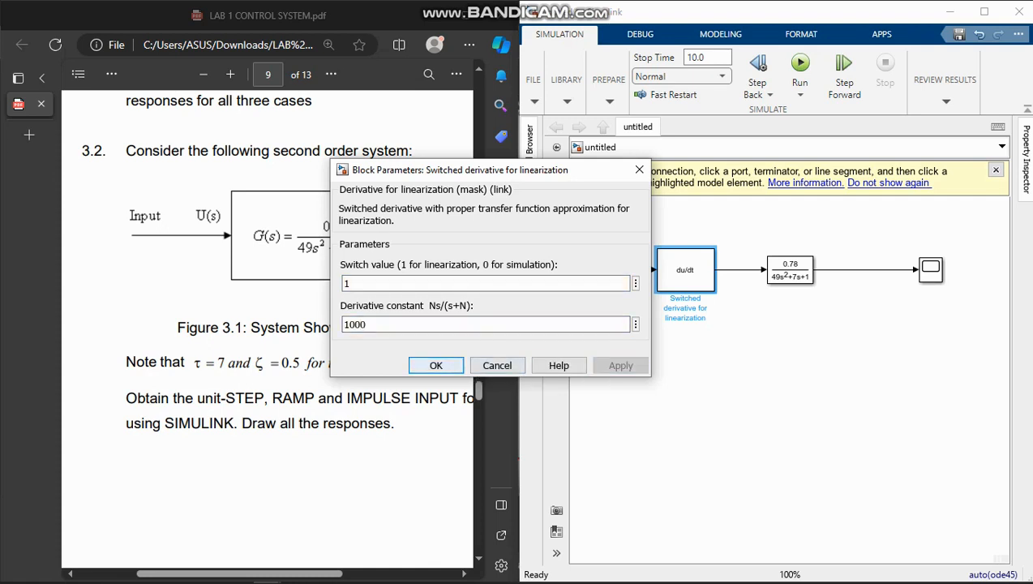
click(436, 365)
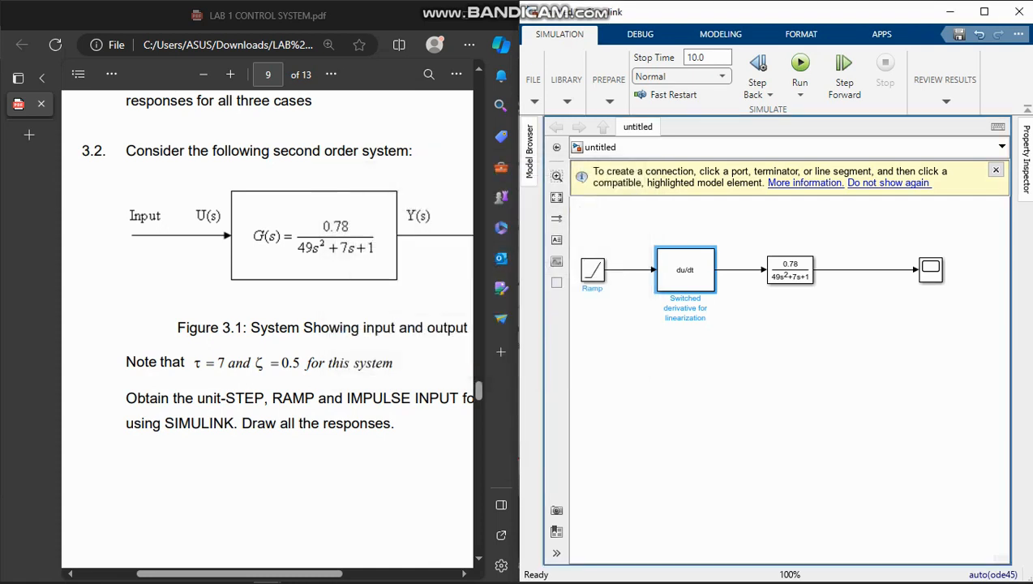
Replace the Ramp block with a Step block attached to the derivative block's input line
click(593, 270)
key(Delete)
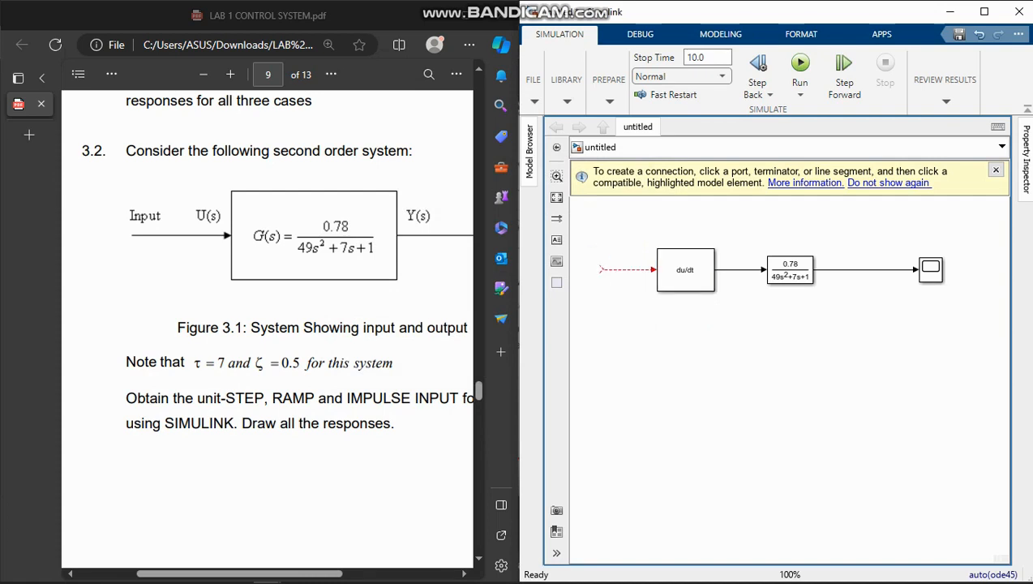
double_click(613, 308)
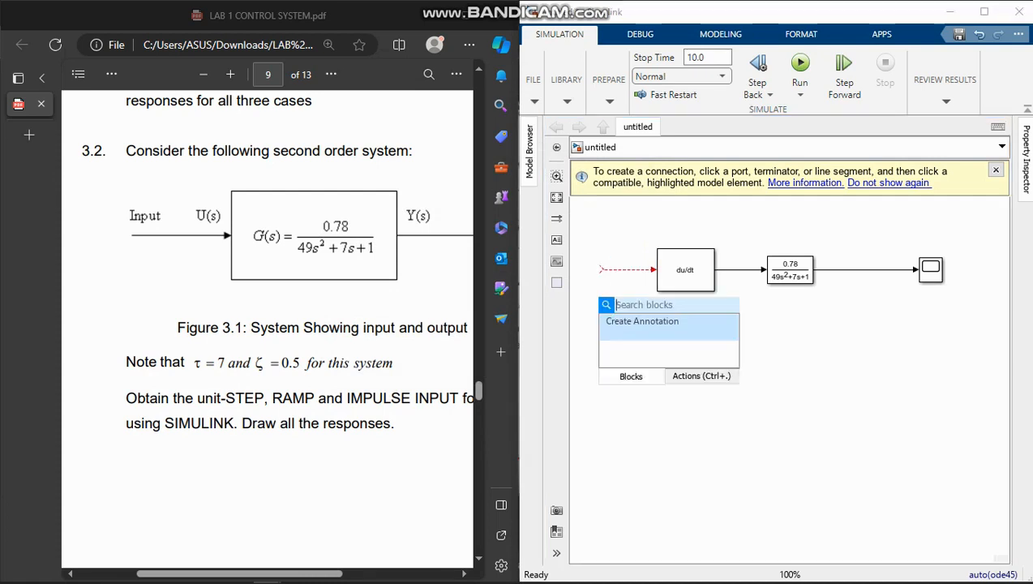
text(step)
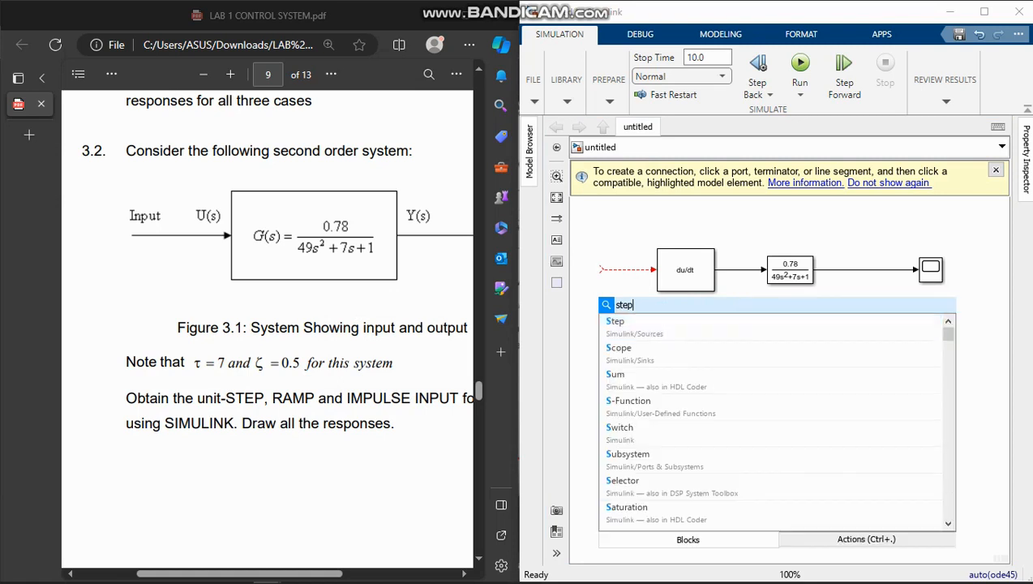
key(Return)
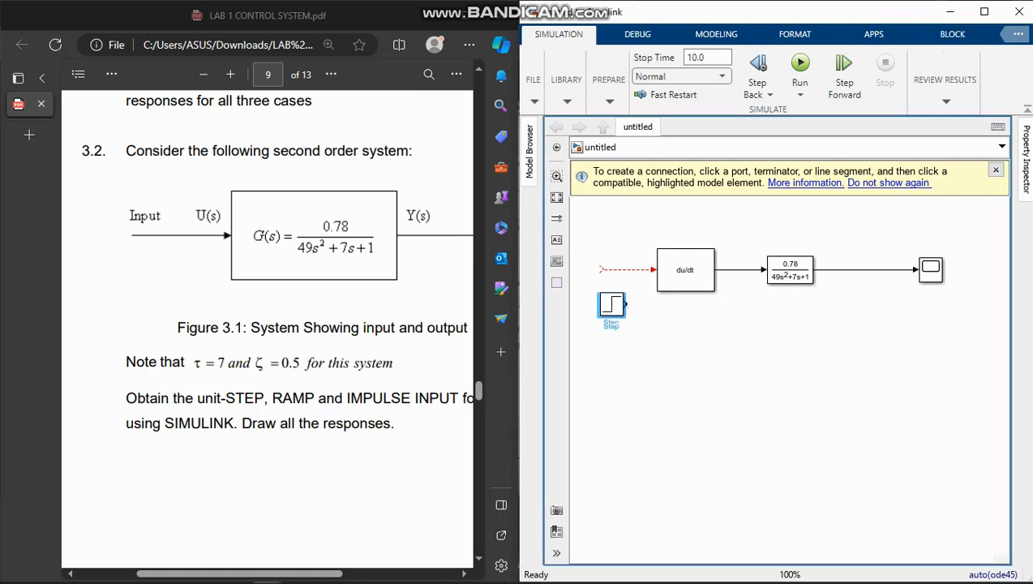
drag(606, 311, 592, 271)
click(629, 334)
Set the step time of the Step block feeding the derivative block to 0
click(593, 269)
double_click(592, 269)
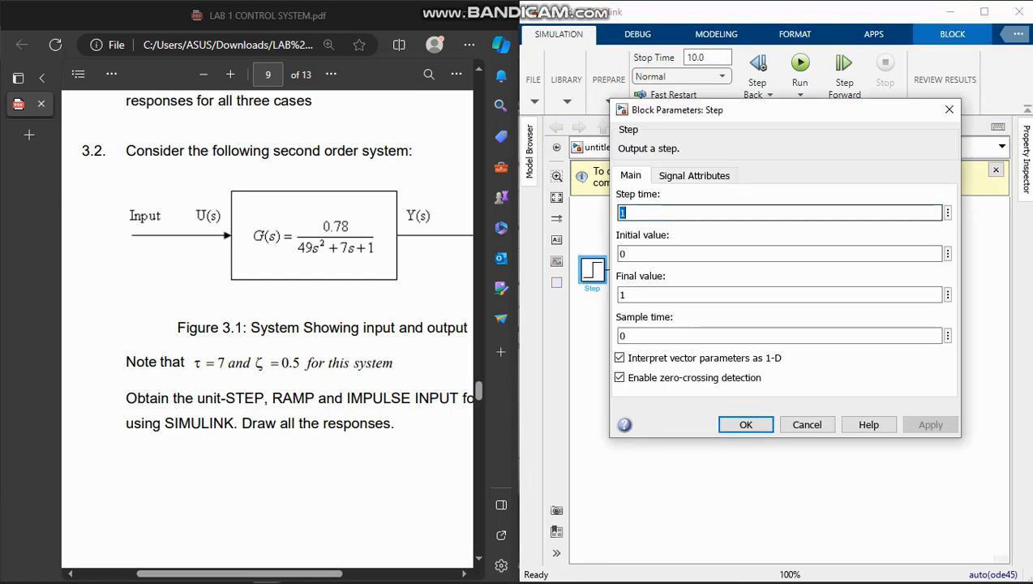
text(0)
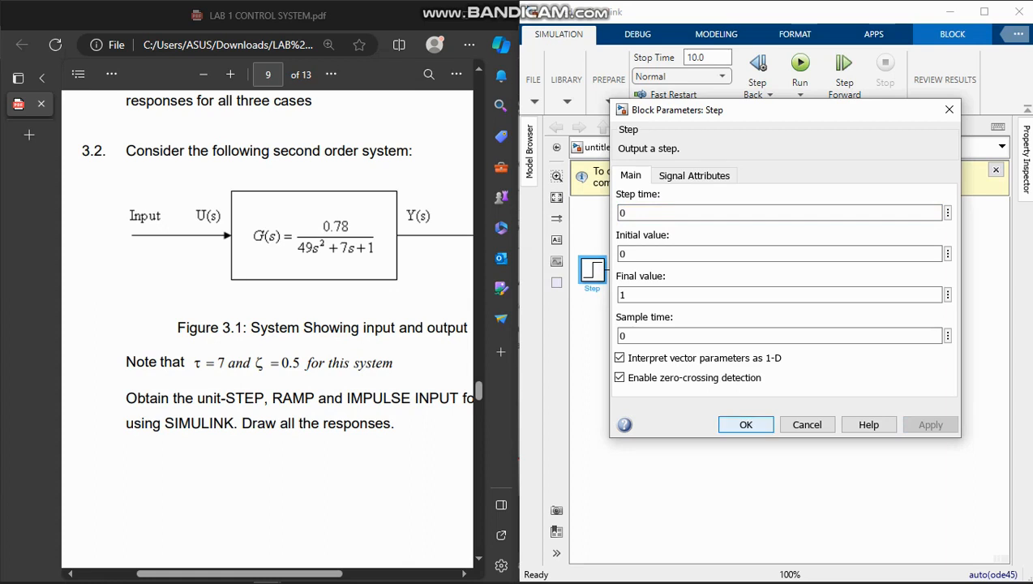
key(Return)
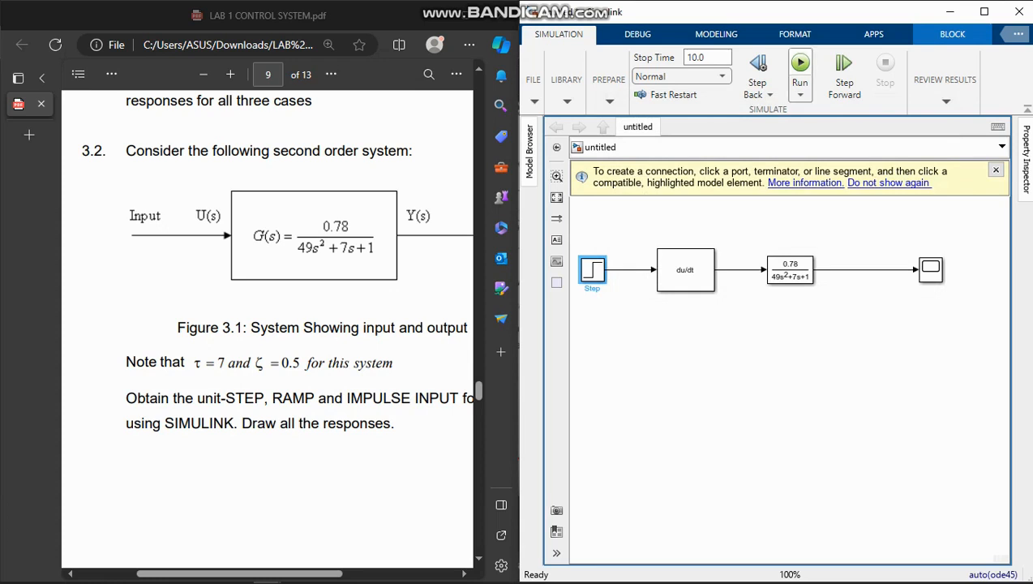
Run the simulation and view the second-order system's impulse response in the Scope
double_click(789, 269)
key(Return)
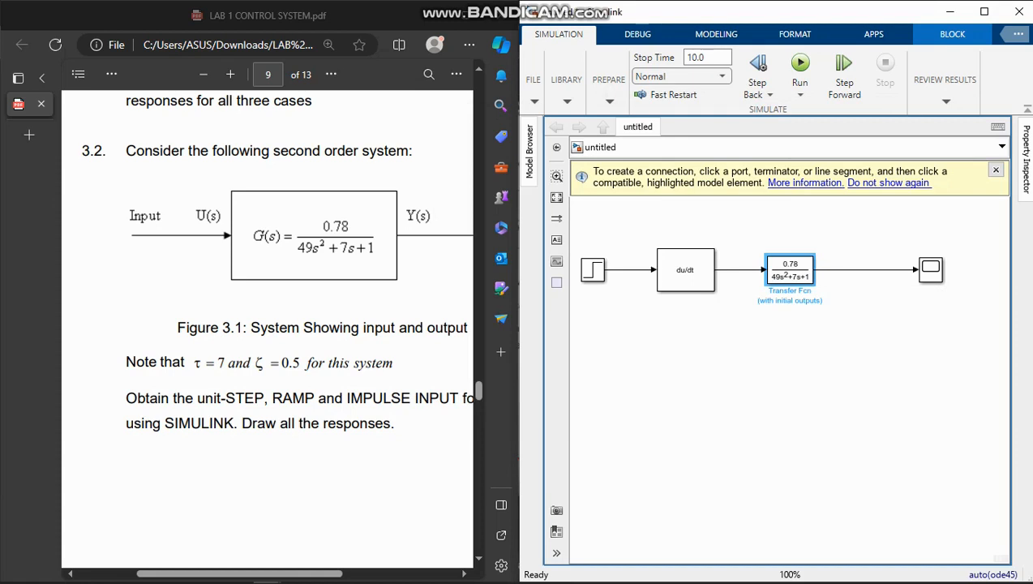
click(930, 269)
double_click(930, 270)
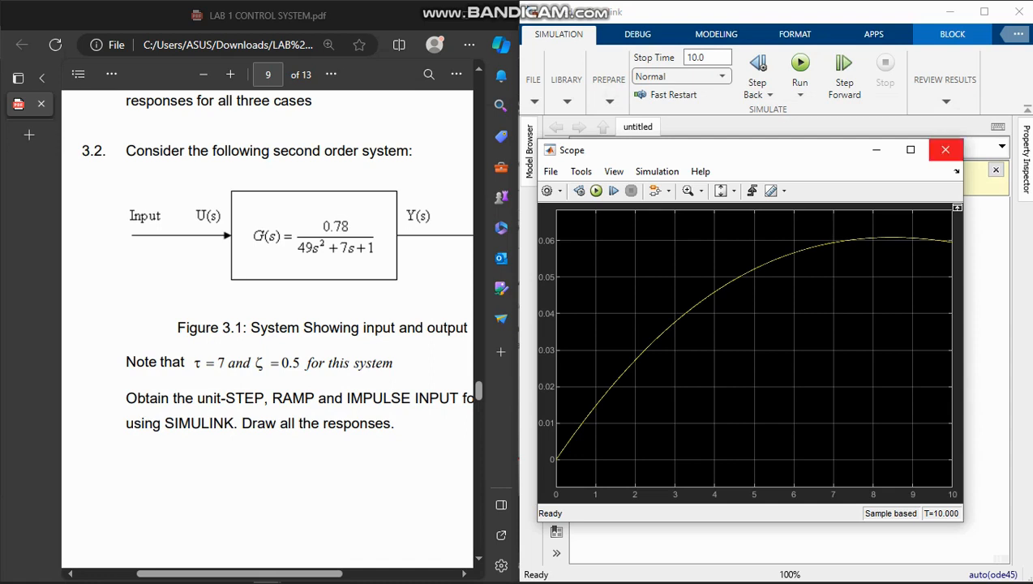
click(945, 149)
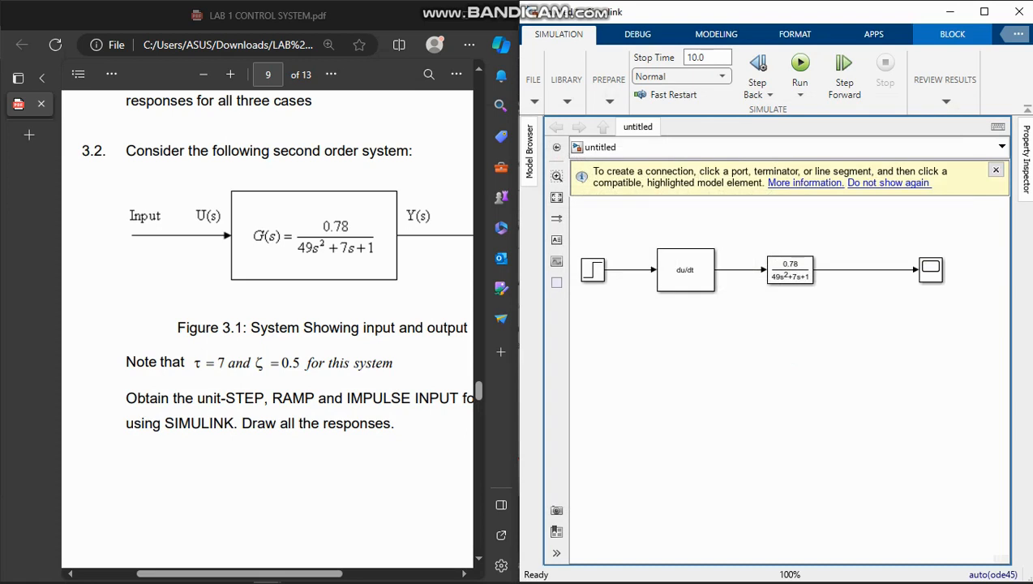
Delete the derivative block and the Step block from the model
click(685, 270)
key(Delete)
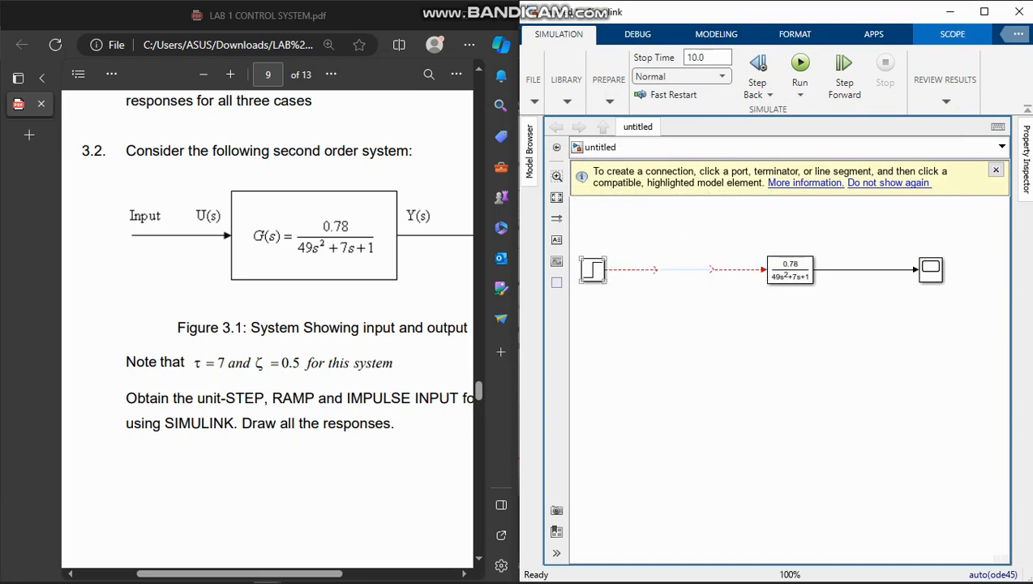
click(592, 270)
key(Delete)
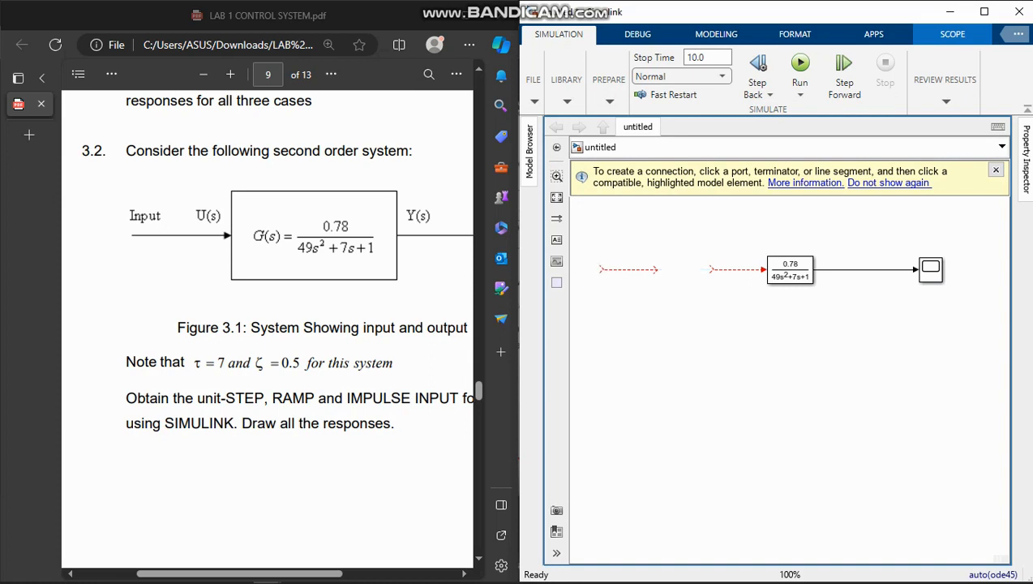
Add a Ramp block, remove the leftover dangling line, and attach the block to the Transfer Fcn block's input line
double_click(635, 300)
text(ramp)
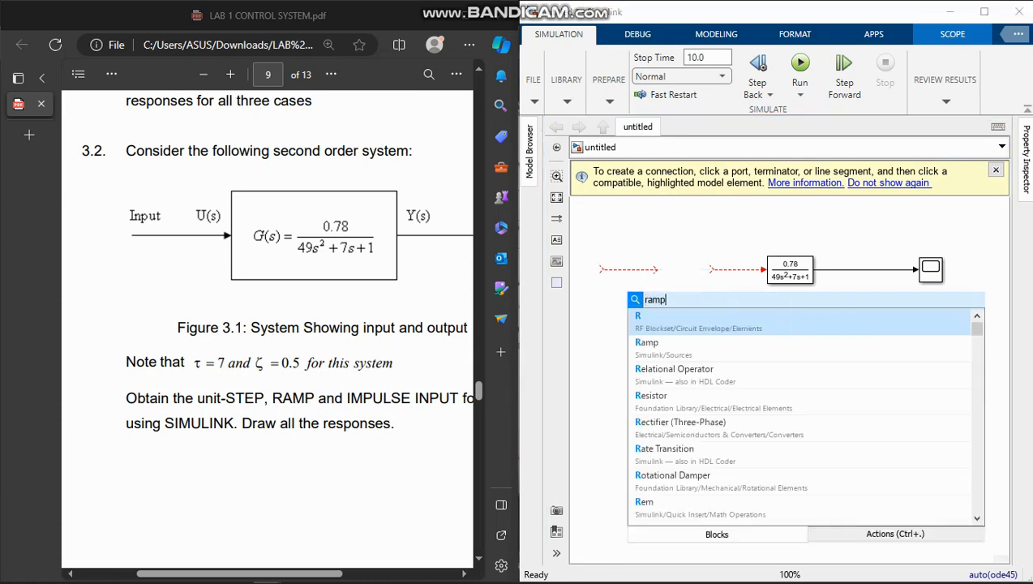
key(Return)
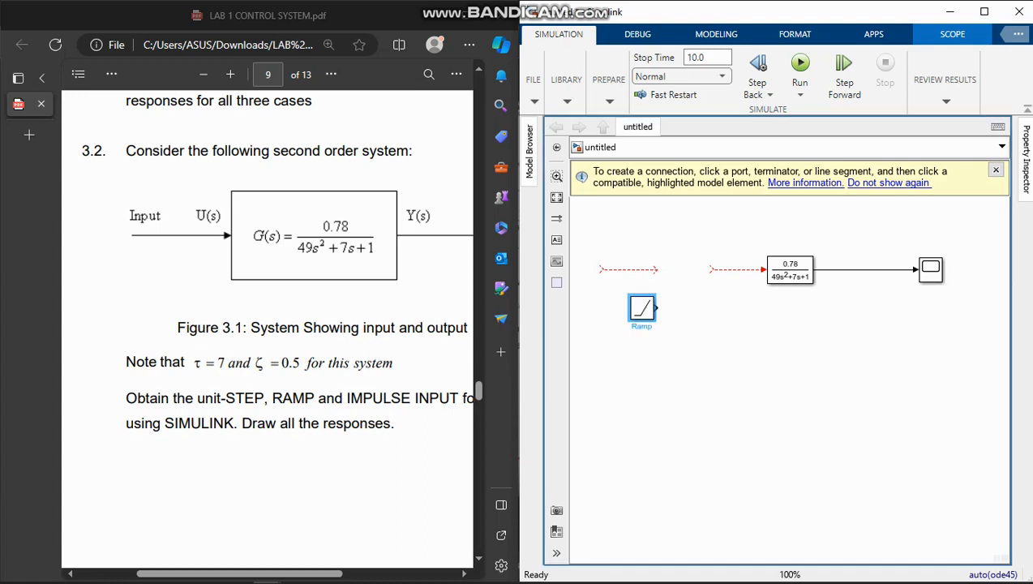
drag(628, 270, 688, 270)
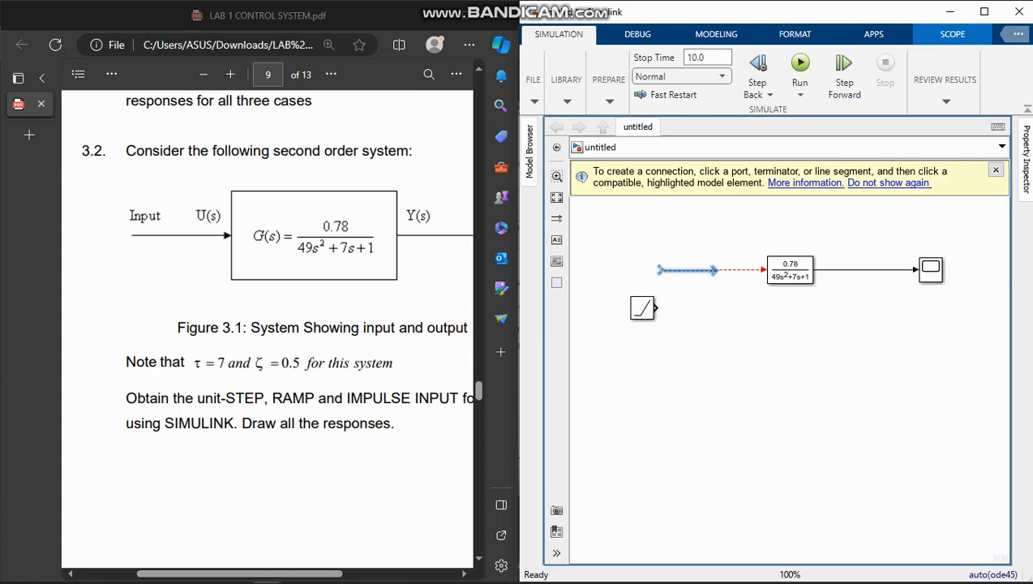
key(Delete)
drag(642, 308, 702, 270)
click(699, 336)
click(702, 270)
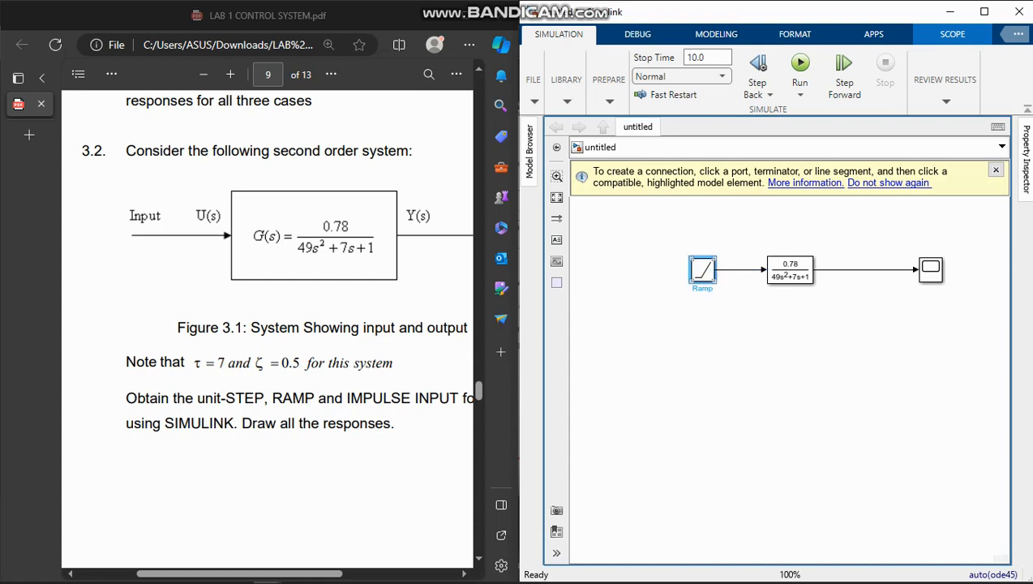
Simulate the model with the Ramp block's default slope of 1 and view the ramp response in the Scope
double_click(702, 270)
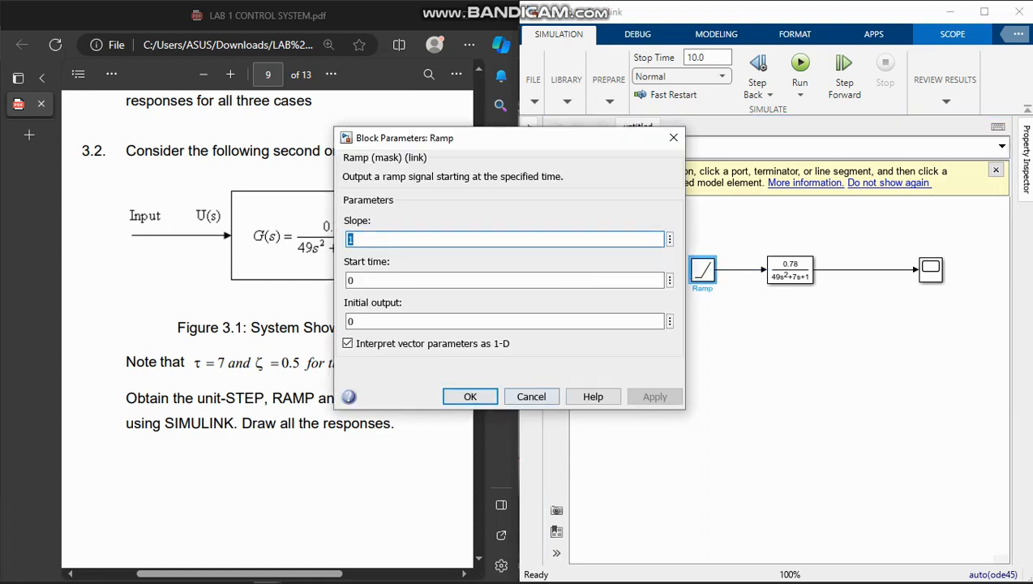
click(468, 395)
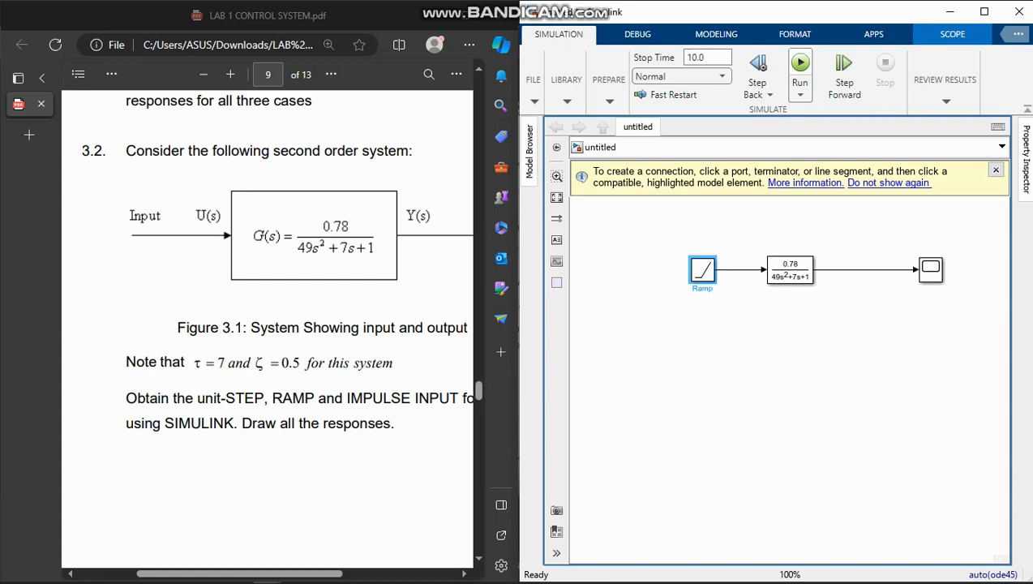
click(799, 69)
double_click(930, 269)
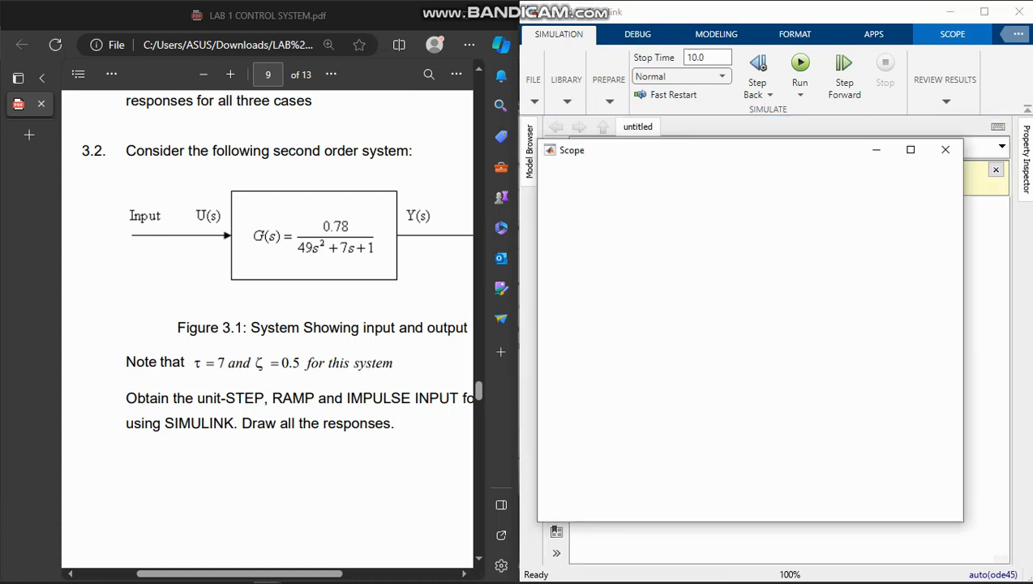
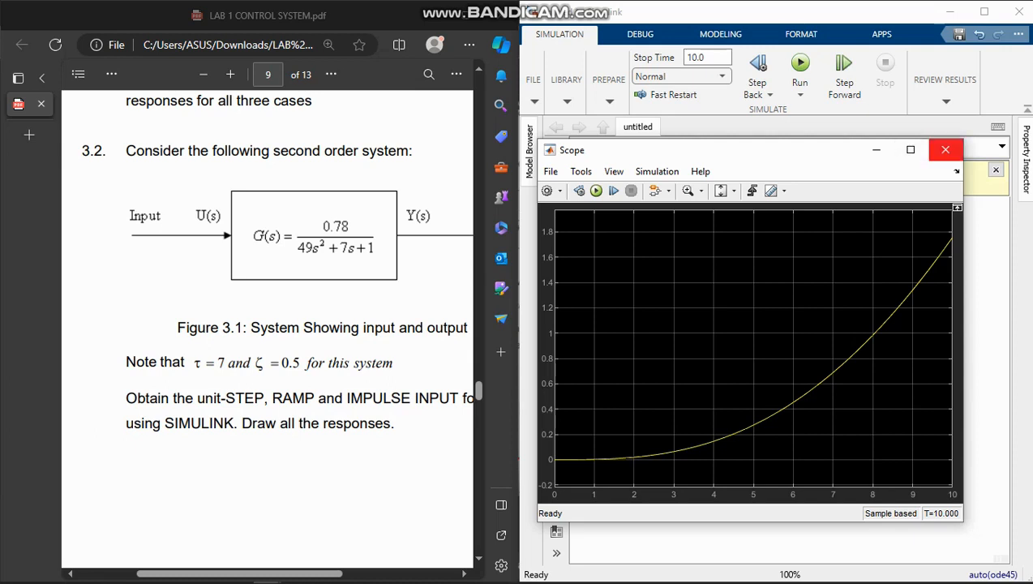
click(946, 150)
Replace the Ramp block with a Step block attached to the Transfer Fcn block's input line
click(702, 270)
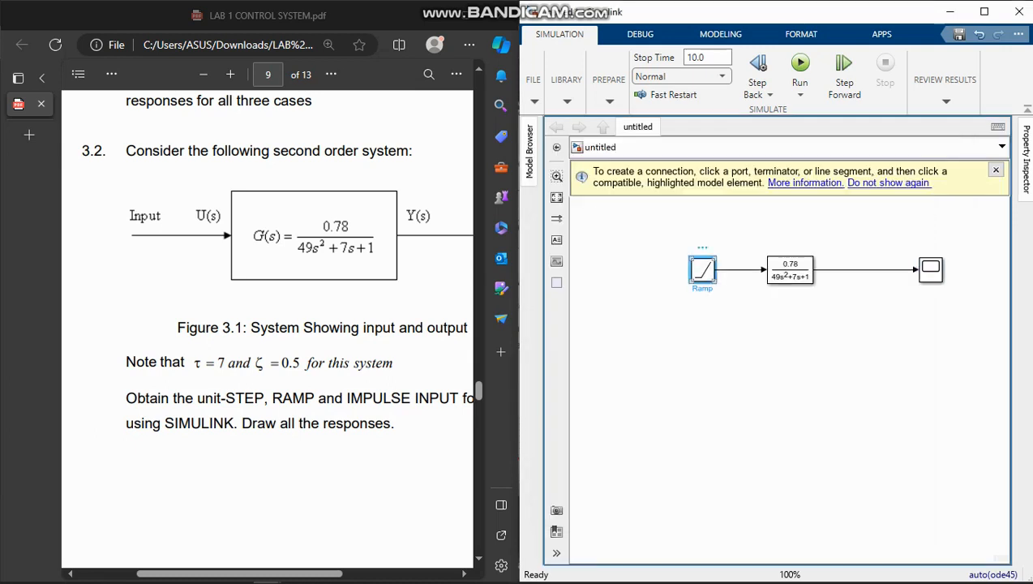
key(Delete)
double_click(687, 292)
text(se)
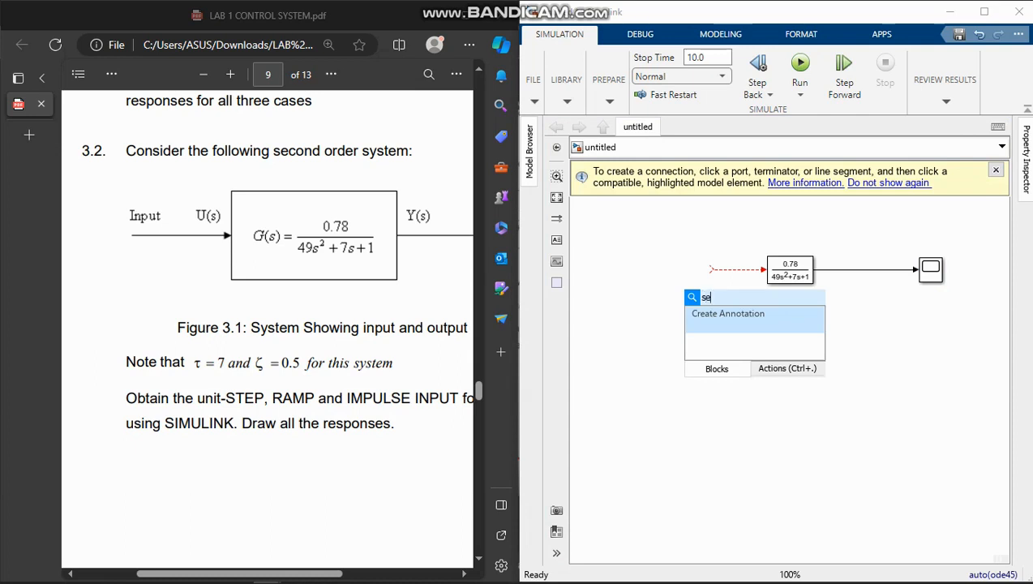
key(BackSpace)
key(BackSpace)
text(stwp)
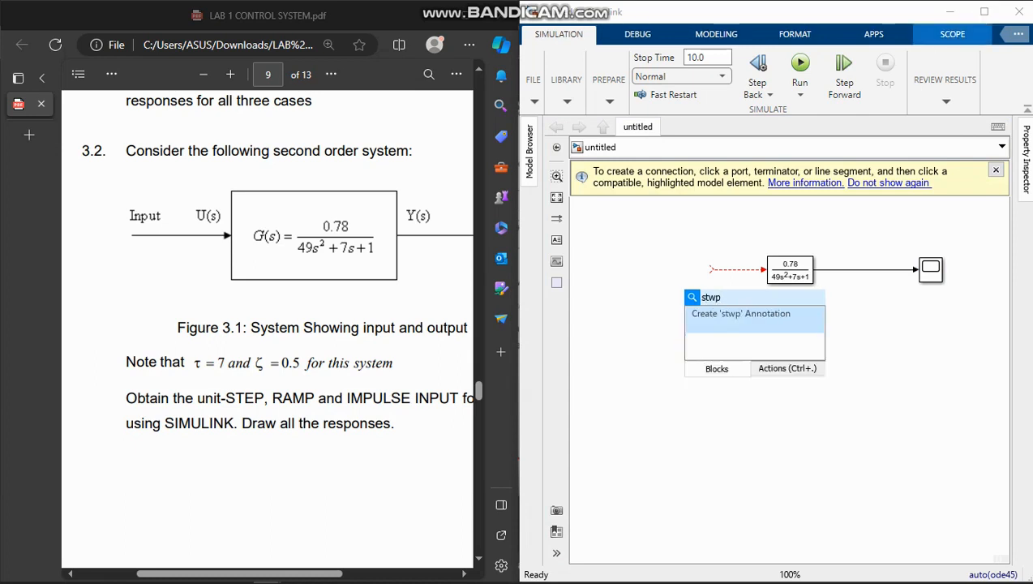
key(BackSpace)
key(BackSpace)
text(e)
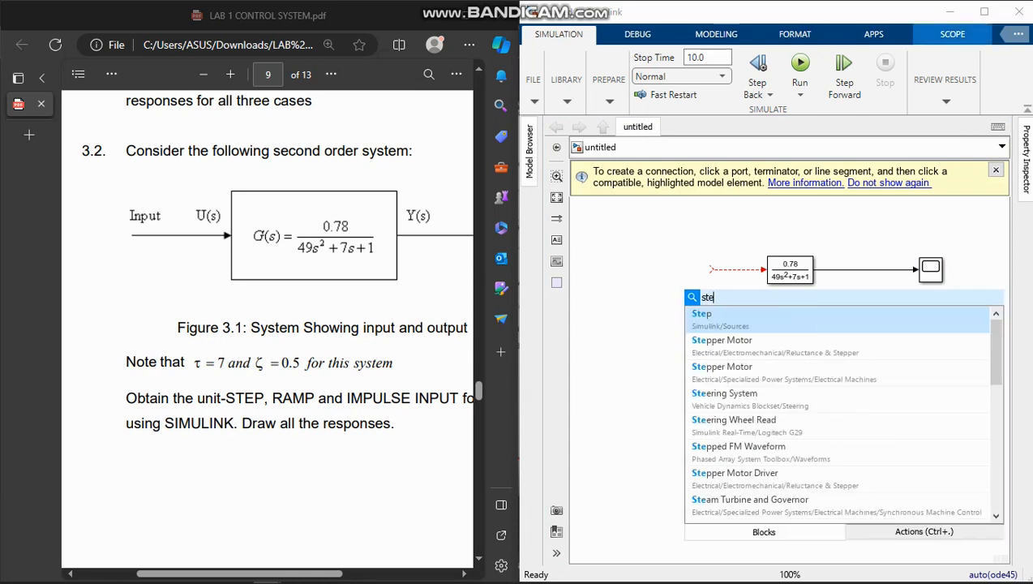
key(Return)
key(Up)
key(Right)
click(695, 321)
drag(695, 270, 699, 270)
click(731, 317)
Set the new Step block's step time to 0 and apply the change
double_click(699, 269)
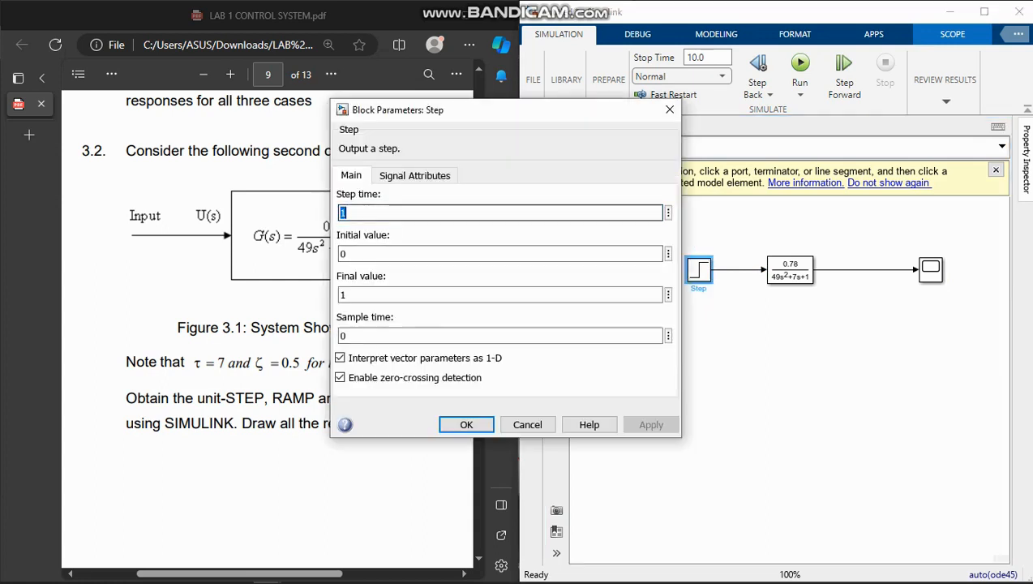
key(BackSpace)
text(0)
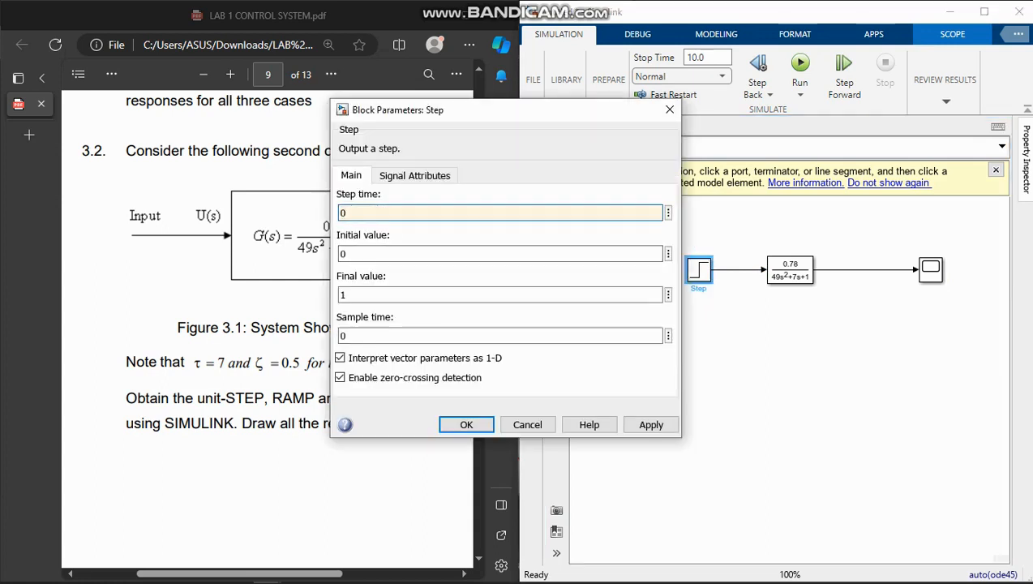
click(650, 424)
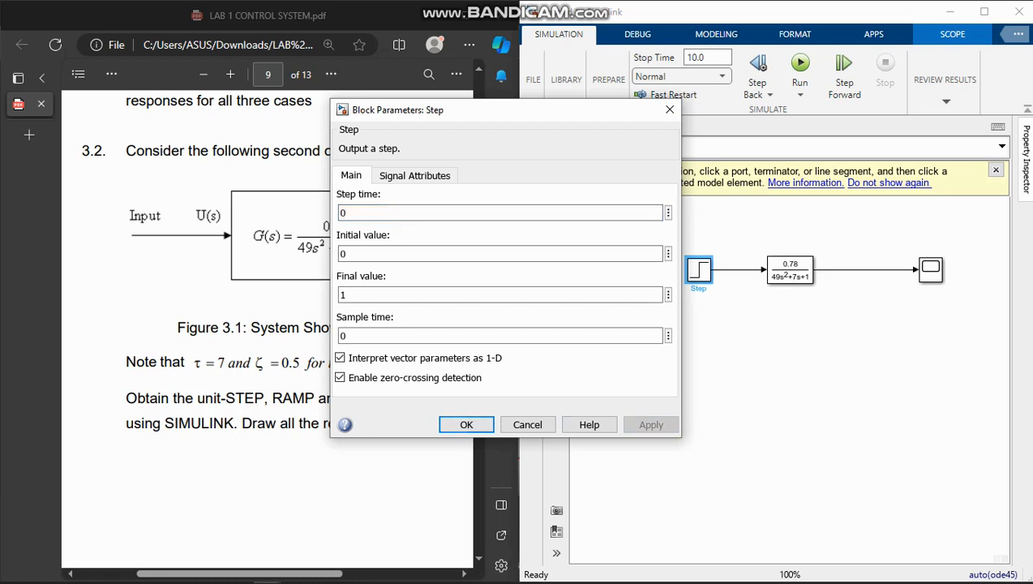
click(466, 424)
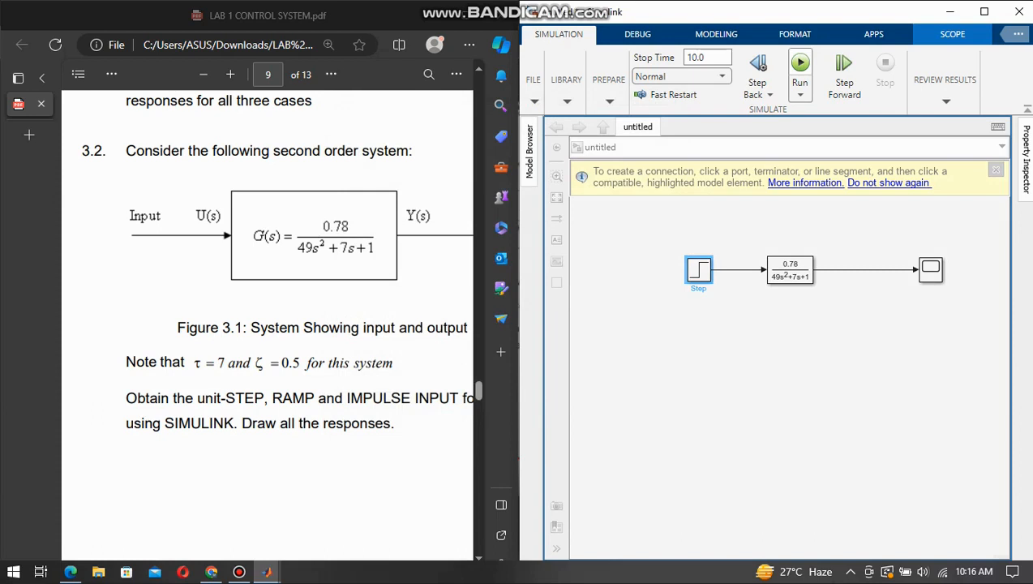
Run the simulation and view the second-order system's step response in the Scope
double_click(930, 270)
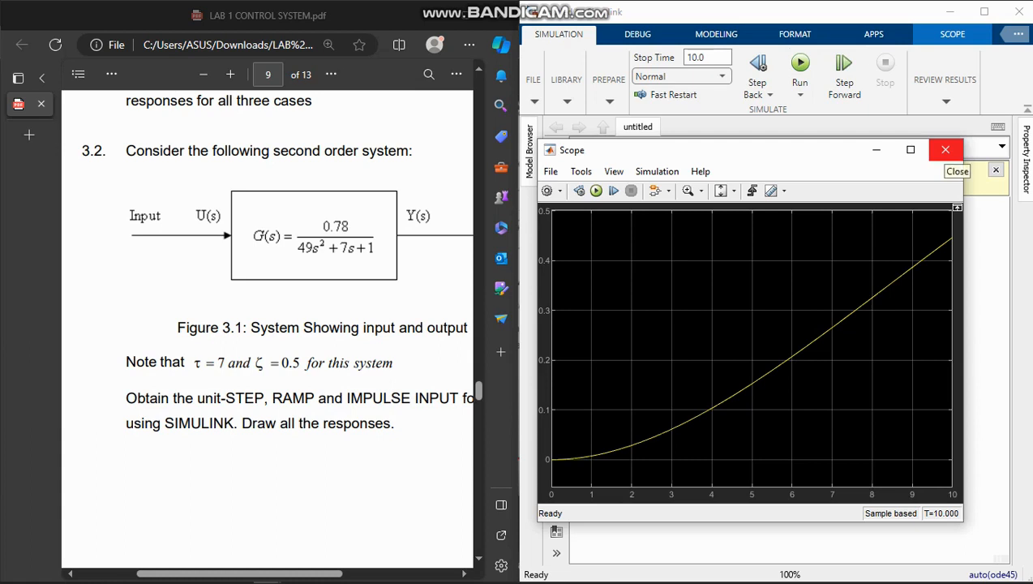
click(946, 149)
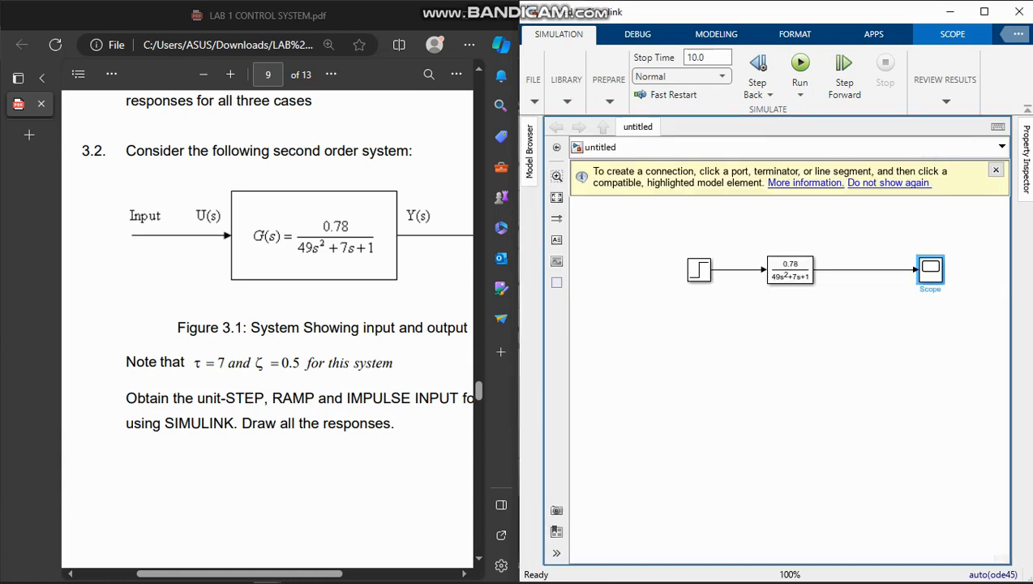
click(697, 58)
click(705, 58)
Examine the unit-impulse, unit-step and unit-ramp answer plots in the lab PDF, from Procedure 3.1(a) through page 12
scroll(318, 510, down, 10)
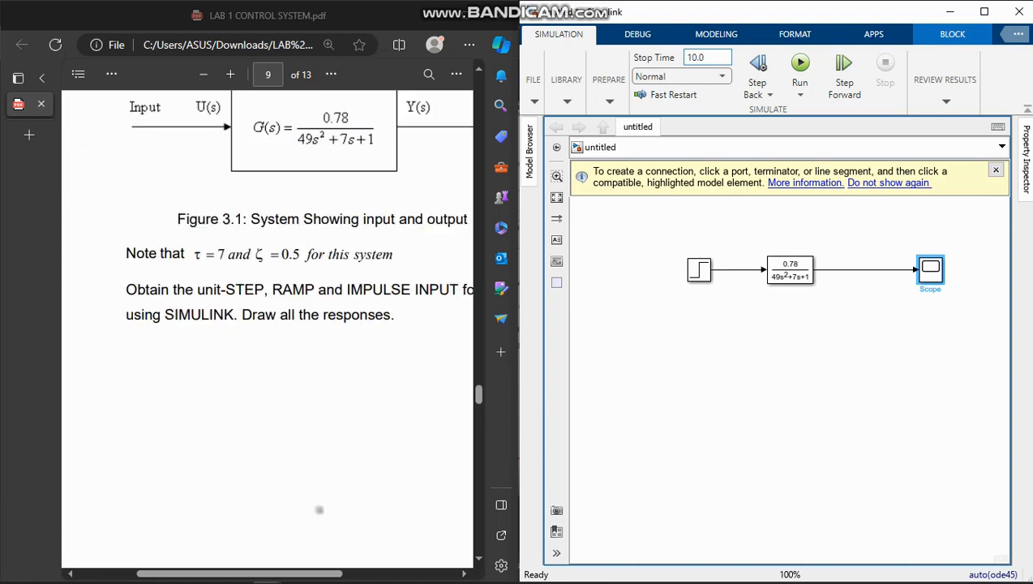
scroll(267, 328, up, 1)
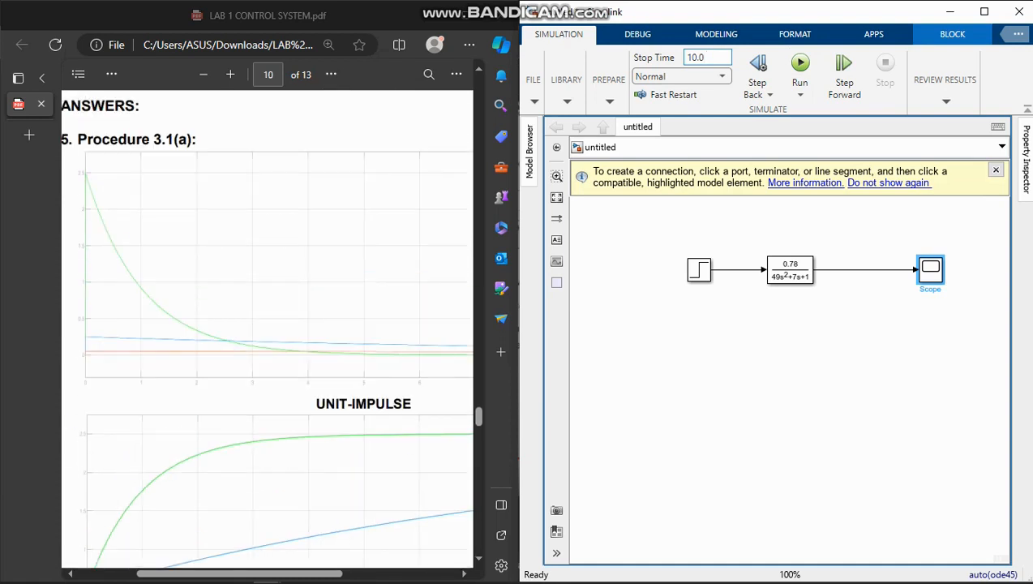
scroll(268, 328, up, 1)
scroll(268, 328, down, 2)
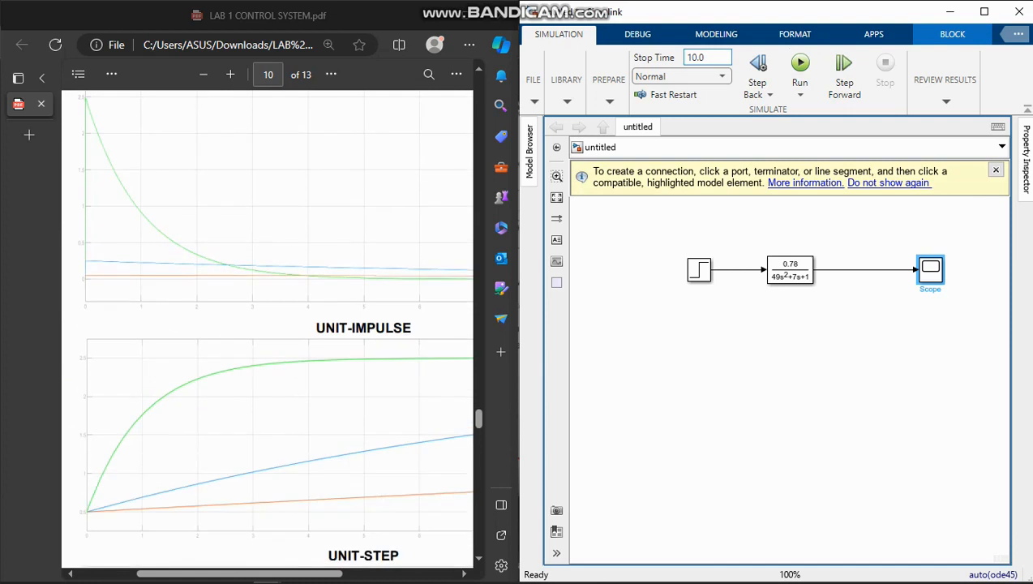
scroll(268, 328, up, 1)
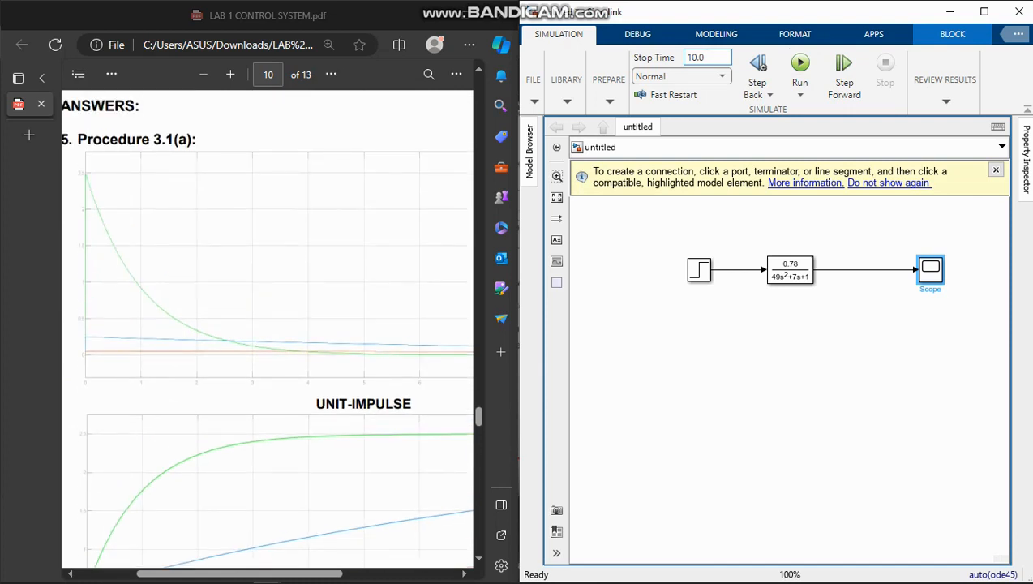
scroll(268, 329, down, 5)
scroll(267, 329, down, 9)
scroll(267, 328, down, 20)
scroll(267, 328, up, 10)
scroll(268, 328, up, 2)
scroll(268, 328, down, 5)
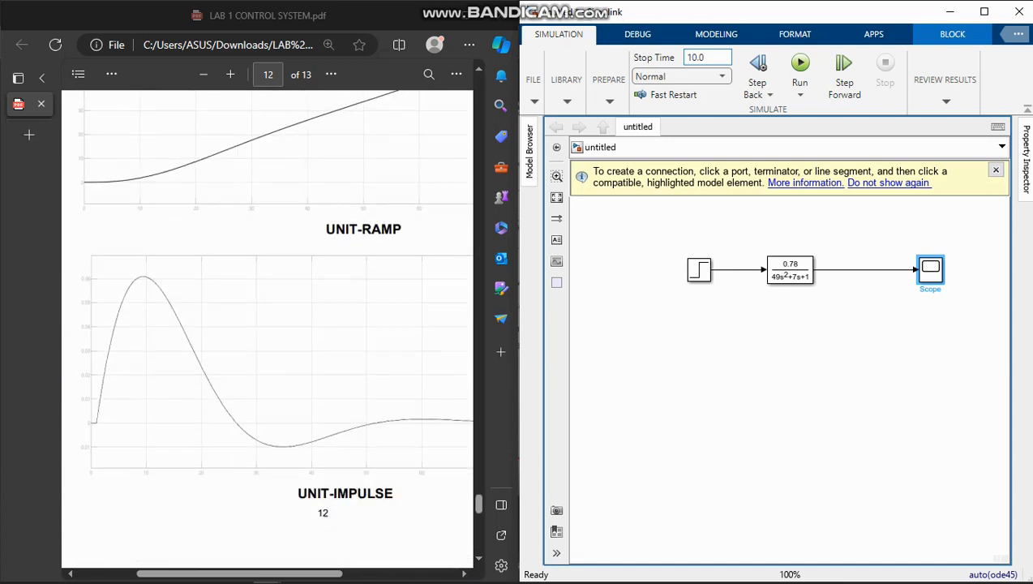
scroll(268, 329, up, 4)
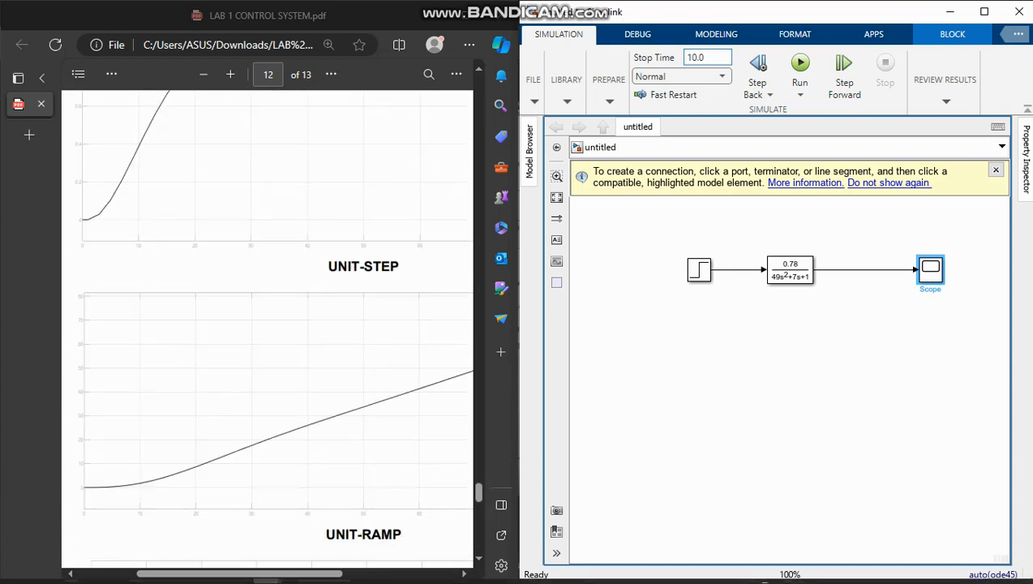
click(240, 570)
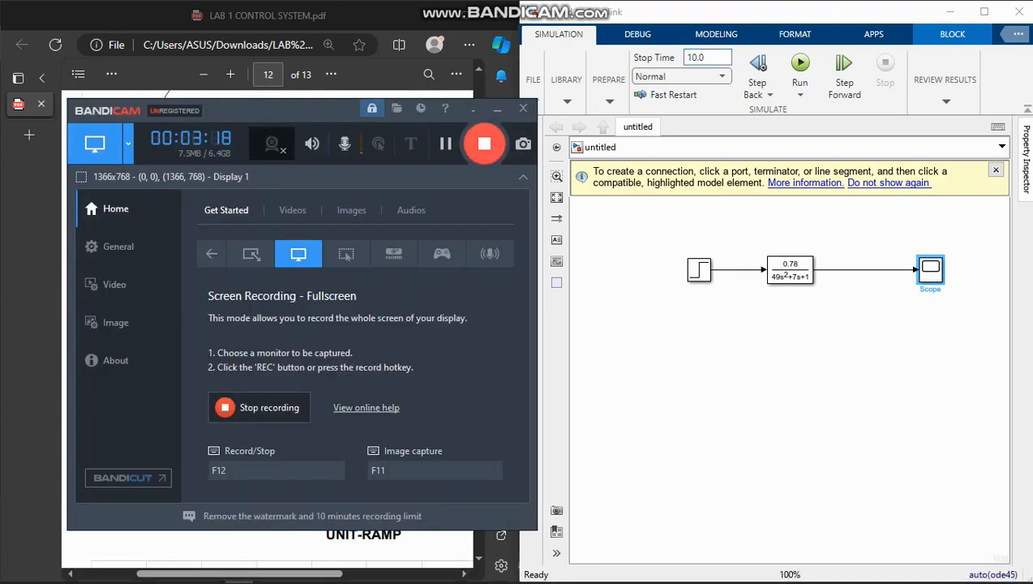